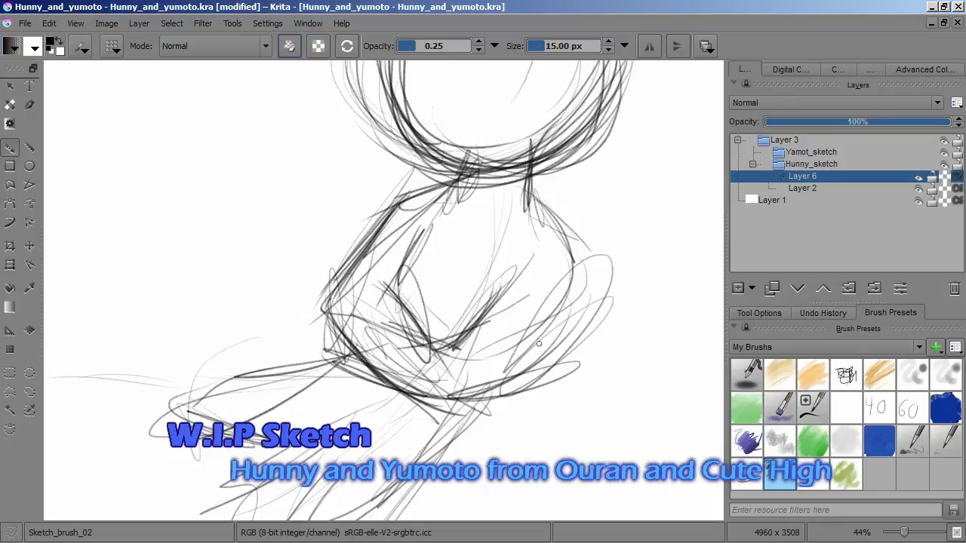
Sketch rough strokes for the elbow and upper thighs below the crossed arms on Layer 6
{"action": "mouse_move", "coordinate": [434, 343]}
{"action": "left_mouse_down"}
{"action": "mouse_move", "coordinate": [355, 377]}
{"action": "mouse_move", "coordinate": [355, 311]}
{"action": "mouse_move", "coordinate": [483, 400]}
{"action": "left_mouse_up"}
{"action": "left_click_drag", "start_coordinate": [271, 200], "coordinate": [354, 211]}
{"action": "left_click_drag", "start_coordinate": [332, 271], "coordinate": [498, 408]}
{"action": "key", "text": "minus"}
{"action": "key", "text": "plus"}
{"action": "mouse_move", "coordinate": [422, 219]}
{"action": "left_mouse_down"}
{"action": "mouse_move", "coordinate": [483, 393]}
{"action": "mouse_move", "coordinate": [415, 163]}
{"action": "mouse_move", "coordinate": [324, 254]}
{"action": "left_mouse_up"}
{"action": "left_click_drag", "start_coordinate": [422, 227], "coordinate": [483, 392]}
{"action": "mouse_move", "coordinate": [377, 189]}
{"action": "left_mouse_down"}
{"action": "mouse_move", "coordinate": [384, 413]}
{"action": "mouse_move", "coordinate": [369, 481]}
{"action": "left_mouse_up"}
{"action": "left_click_drag", "start_coordinate": [366, 260], "coordinate": [377, 348]}
Erase the old lower-leg lines from the sketch with the Ink_brush_25 eraser
{"action": "left_click", "coordinate": [812, 408]}
{"action": "left_click_drag", "start_coordinate": [211, 302], "coordinate": [276, 259]}
{"action": "left_click_drag", "start_coordinate": [363, 290], "coordinate": [381, 347]}
Redraw both outstretched legs with Sketch_brush_02, building up their long edges and wide trouser cuffs
{"action": "left_click", "coordinate": [780, 474]}
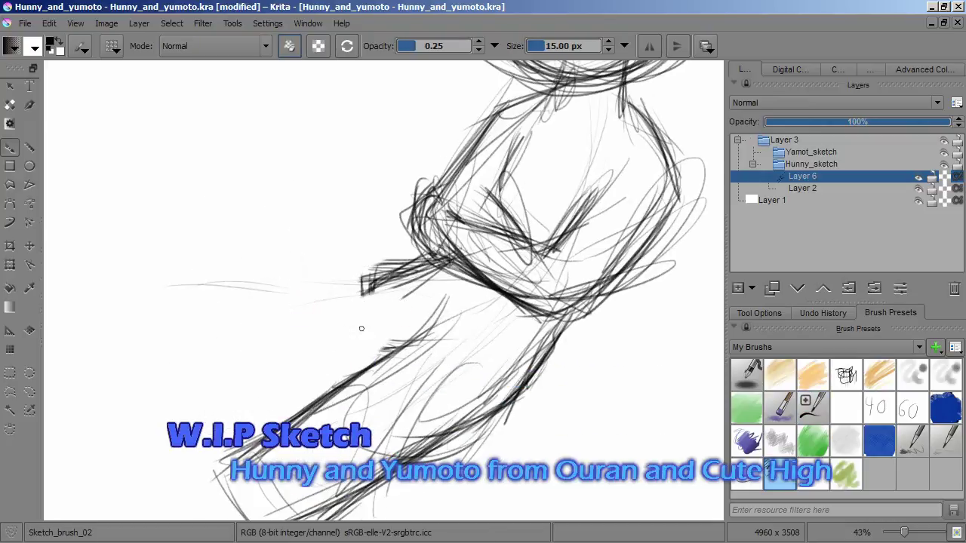
{"action": "left_click_drag", "start_coordinate": [231, 302], "coordinate": [392, 276]}
{"action": "left_click_drag", "start_coordinate": [219, 325], "coordinate": [332, 411]}
{"action": "left_click_drag", "start_coordinate": [226, 408], "coordinate": [378, 279]}
{"action": "left_click_drag", "start_coordinate": [364, 321], "coordinate": [362, 188]}
{"action": "left_click_drag", "start_coordinate": [302, 174], "coordinate": [400, 430]}
{"action": "left_click_drag", "start_coordinate": [309, 332], "coordinate": [404, 426]}
{"action": "left_click_drag", "start_coordinate": [362, 226], "coordinate": [377, 392]}
{"action": "left_click_drag", "start_coordinate": [362, 302], "coordinate": [340, 249]}
{"action": "left_click_drag", "start_coordinate": [226, 362], "coordinate": [400, 272]}
{"action": "left_click_drag", "start_coordinate": [189, 332], "coordinate": [377, 189]}
{"action": "mouse_move", "coordinate": [340, 249]}
{"action": "left_mouse_down"}
{"action": "mouse_move", "coordinate": [392, 317]}
{"action": "mouse_move", "coordinate": [414, 251]}
{"action": "left_mouse_up"}
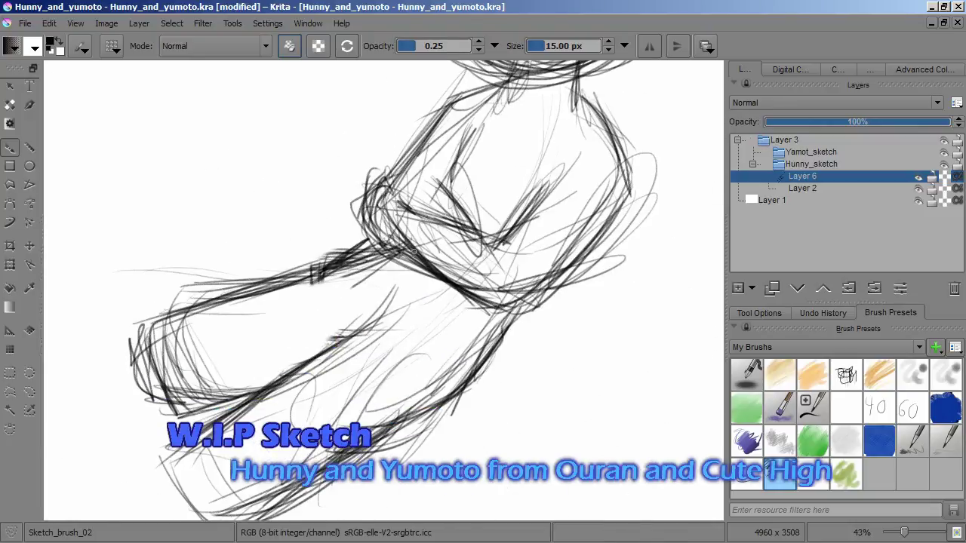
Erase the far leg's flared cuff, then redraw its straight edge and a short curved hem
{"action": "left_click_drag", "start_coordinate": [149, 326], "coordinate": [226, 422]}
{"action": "mouse_move", "coordinate": [226, 302]}
{"action": "left_mouse_down"}
{"action": "mouse_move", "coordinate": [249, 249]}
{"action": "mouse_move", "coordinate": [234, 265]}
{"action": "left_mouse_up"}
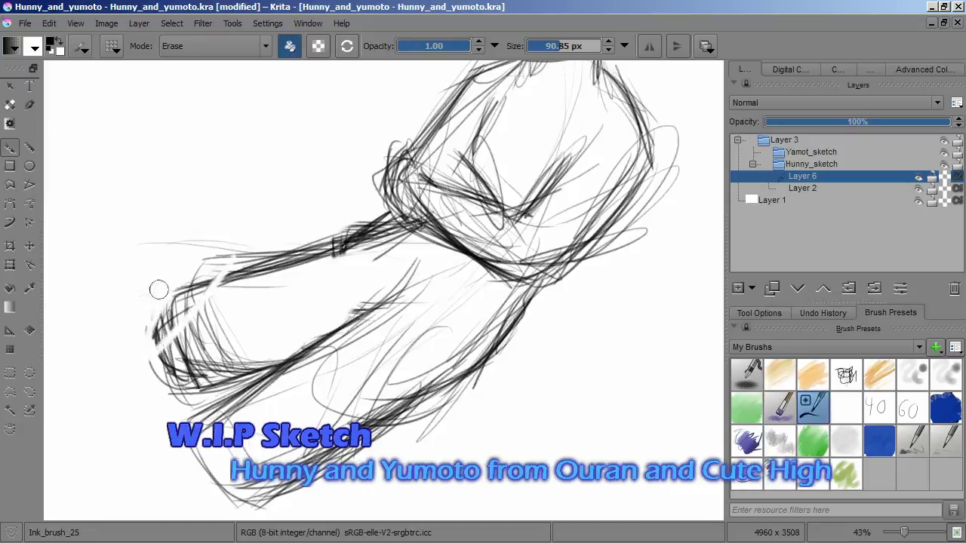
{"action": "left_click_drag", "start_coordinate": [503, 257], "coordinate": [422, 121]}
{"action": "left_click_drag", "start_coordinate": [400, 87], "coordinate": [396, 339]}
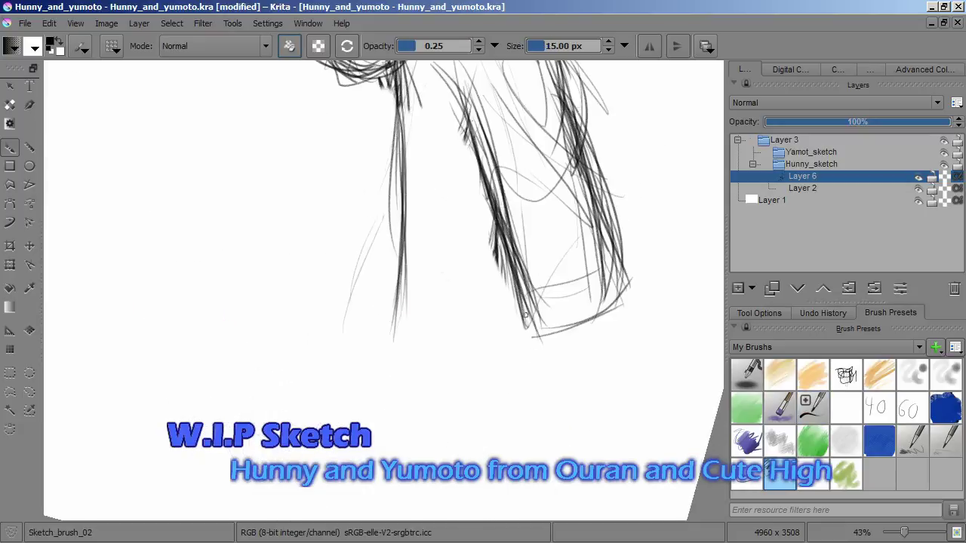
{"action": "left_click_drag", "start_coordinate": [464, 83], "coordinate": [528, 332]}
{"action": "left_click_drag", "start_coordinate": [578, 83], "coordinate": [626, 302]}
{"action": "left_click_drag", "start_coordinate": [415, 334], "coordinate": [415, 421]}
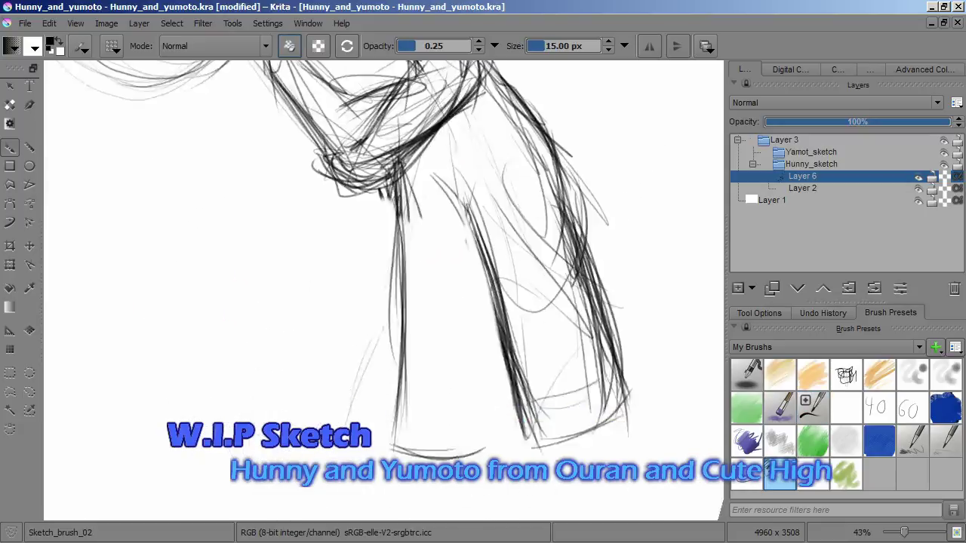
Clear the near leg's cuff and inner strokes with the eraser and redraw its two long edges
{"action": "left_click_drag", "start_coordinate": [483, 272], "coordinate": [513, 438]}
{"action": "left_click_drag", "start_coordinate": [472, 219], "coordinate": [551, 430]}
{"action": "left_click_drag", "start_coordinate": [540, 162], "coordinate": [656, 415]}
{"action": "mouse_move", "coordinate": [483, 226]}
{"action": "left_mouse_down"}
{"action": "mouse_move", "coordinate": [583, 415]}
{"action": "mouse_move", "coordinate": [569, 144]}
{"action": "left_mouse_up"}
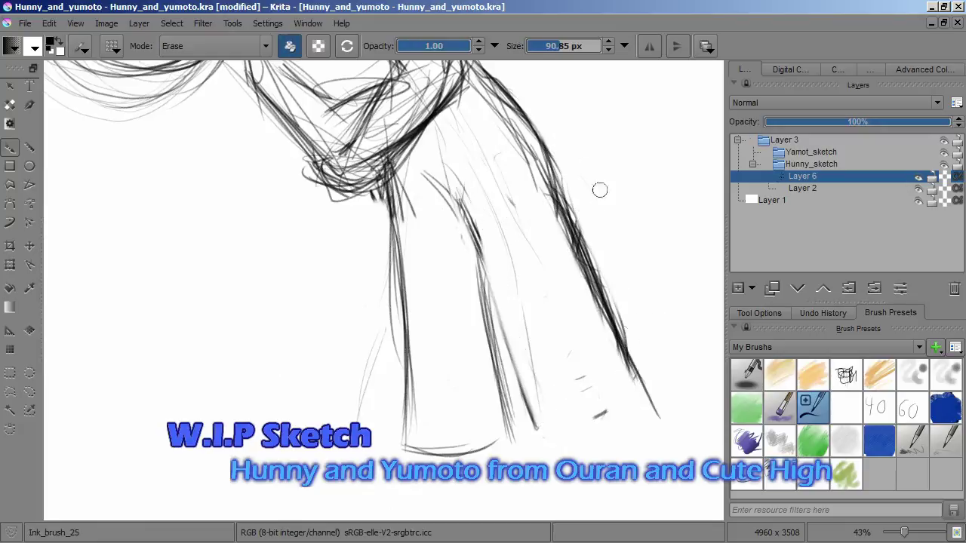
{"action": "left_click", "coordinate": [780, 475]}
{"action": "left_click_drag", "start_coordinate": [505, 83], "coordinate": [664, 419]}
{"action": "left_click_drag", "start_coordinate": [467, 219], "coordinate": [540, 445]}
{"action": "left_click_drag", "start_coordinate": [555, 189], "coordinate": [656, 417]}
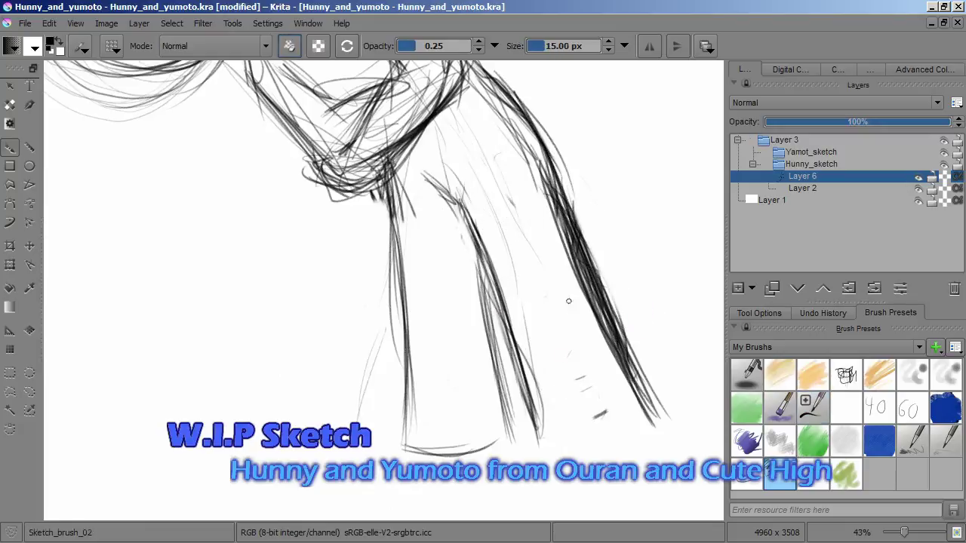
Thin the near leg's outer edge with the eraser and close the leg with a curved hem
{"action": "key", "text": "/"}
{"action": "left_click_drag", "start_coordinate": [559, 168], "coordinate": [656, 419]}
{"action": "key", "text": "/"}
{"action": "left_click_drag", "start_coordinate": [529, 411], "coordinate": [630, 445]}
{"action": "left_click_drag", "start_coordinate": [609, 389], "coordinate": [637, 447]}
{"action": "key", "text": "/"}
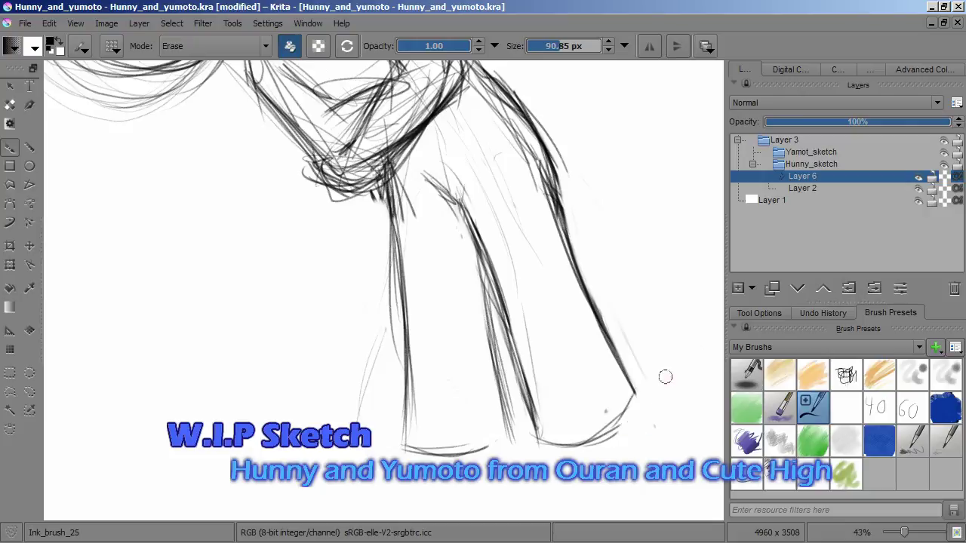
{"action": "key", "text": "/"}
Add a new layer above Layer 6 and sketch the outlines of both feet beyond the trouser hems
{"action": "key", "text": "minus"}
{"action": "key", "text": "minus"}
{"action": "scroll", "coordinate": [271, 340], "scroll_direction": "up", "scroll_amount": 5}
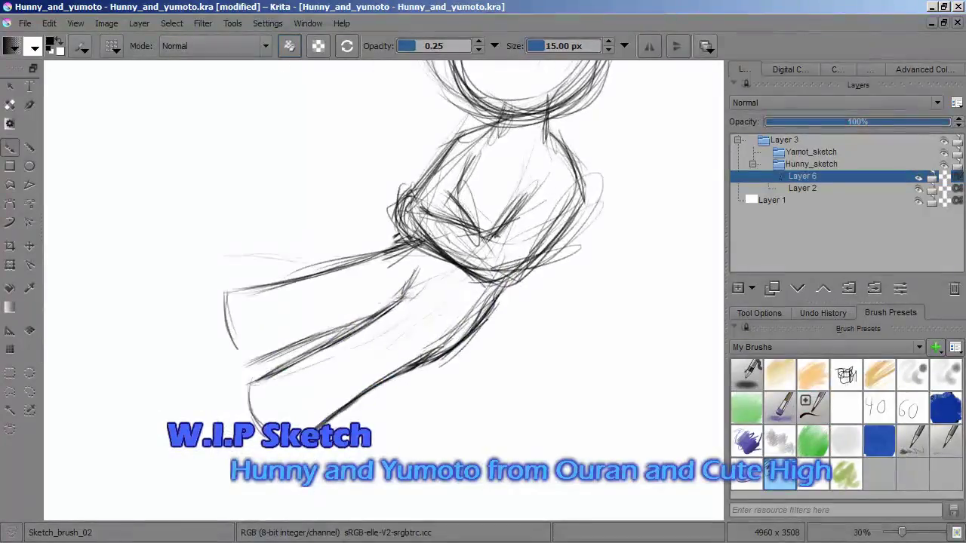
{"action": "key", "text": "Insert"}
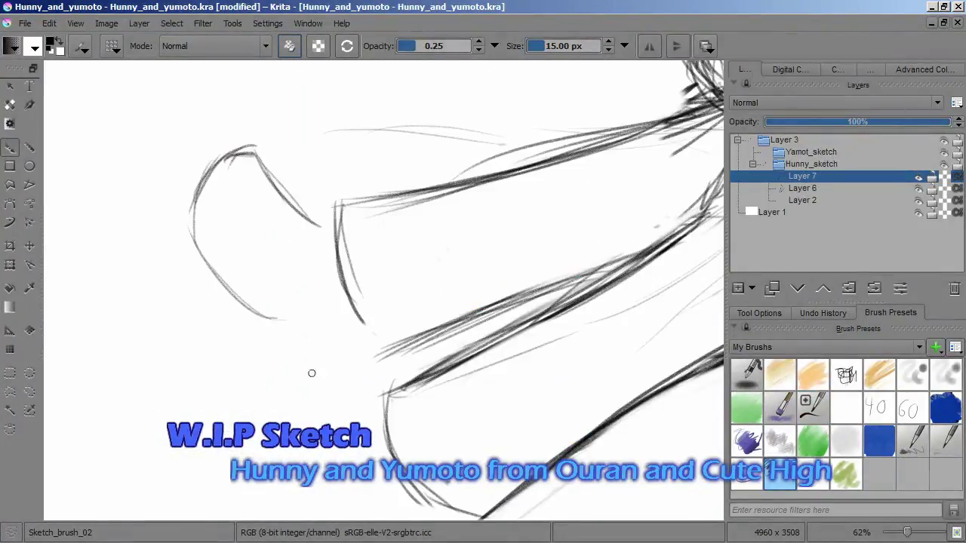
{"action": "left_click_drag", "start_coordinate": [291, 473], "coordinate": [229, 381]}
{"action": "left_click_drag", "start_coordinate": [228, 381], "coordinate": [286, 462]}
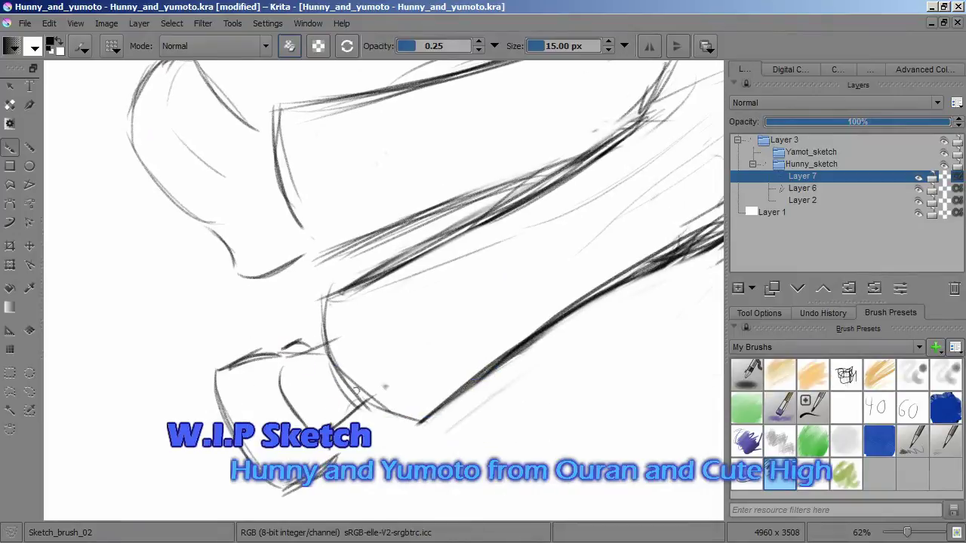
Refine the lower foot's sole, ankle and instep lines, cleaning up stray strokes with the eraser
{"action": "left_click_drag", "start_coordinate": [399, 407], "coordinate": [455, 354]}
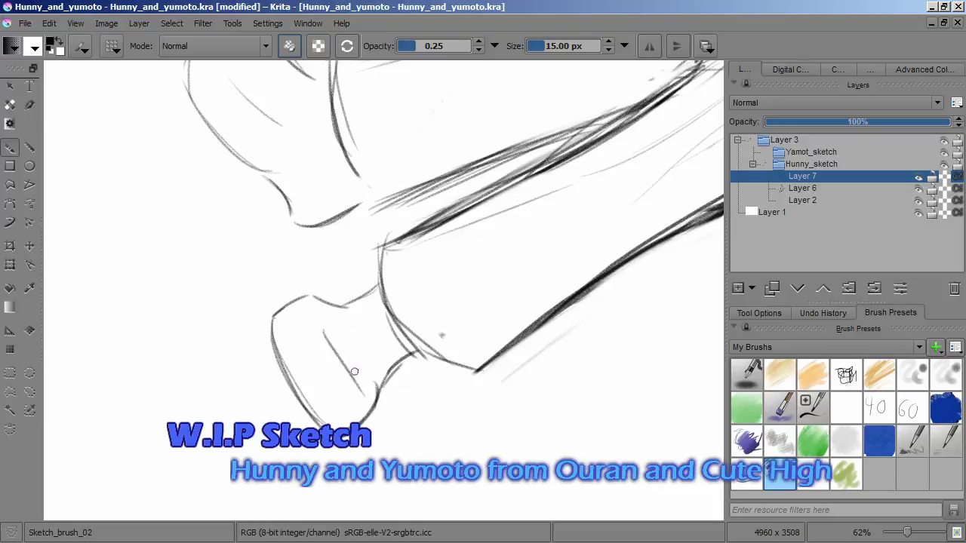
{"action": "mouse_move", "coordinate": [304, 304]}
{"action": "left_mouse_down"}
{"action": "mouse_move", "coordinate": [324, 259]}
{"action": "mouse_move", "coordinate": [325, 315]}
{"action": "mouse_move", "coordinate": [306, 323]}
{"action": "left_mouse_up"}
{"action": "key", "text": "/"}
{"action": "key", "text": "/"}
{"action": "key", "text": "/"}
{"action": "key", "text": "/"}
Select the lower foot with a freehand selection and transform it to fit the trouser hem
{"action": "scroll", "coordinate": [459, 391], "scroll_direction": "down", "scroll_amount": 3}
{"action": "scroll", "coordinate": [460, 391], "scroll_direction": "up", "scroll_amount": 2}
{"action": "left_click", "coordinate": [29, 391]}
{"action": "left_click_drag", "start_coordinate": [440, 289], "coordinate": [436, 298]}
{"action": "key", "text": "ctrl+t"}
{"action": "key", "text": "Return"}
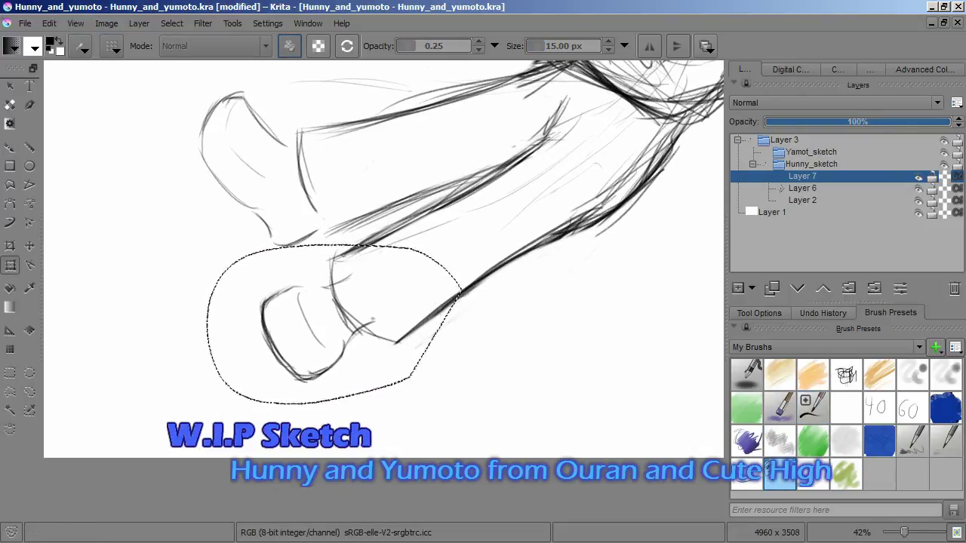
Rotate the head and torso on Layer 6 counter-clockwise into a more upright pose, and clear the selection
{"action": "left_click_drag", "start_coordinate": [333, 325], "coordinate": [186, 505]}
{"action": "scroll", "coordinate": [383, 291], "scroll_direction": "up", "scroll_amount": 2}
{"action": "scroll", "coordinate": [384, 291], "scroll_direction": "down", "scroll_amount": 3}
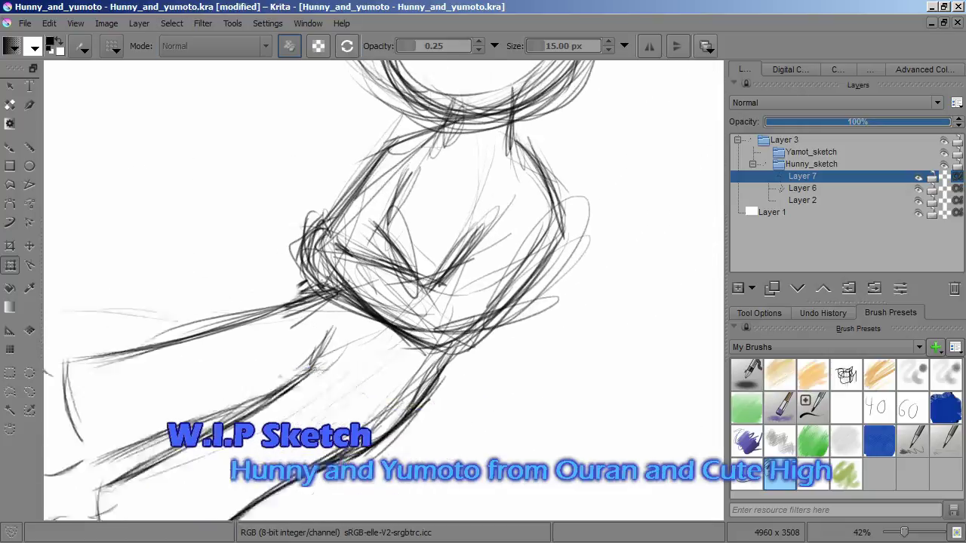
{"action": "key", "text": "ctrl+t"}
{"action": "left_click_drag", "start_coordinate": [528, 317], "coordinate": [491, 377]}
{"action": "key", "text": "Page_Down"}
{"action": "key", "text": "Return"}
{"action": "key", "text": "ctrl+shift+a"}
Draw the hip and rear thigh curve joining the torso to the near leg, erasing overlapping lines
{"action": "key", "text": "b"}
{"action": "scroll", "coordinate": [434, 262], "scroll_direction": "up", "scroll_amount": 3}
{"action": "left_click_drag", "start_coordinate": [434, 262], "coordinate": [324, 347]}
{"action": "left_click_drag", "start_coordinate": [362, 302], "coordinate": [420, 226]}
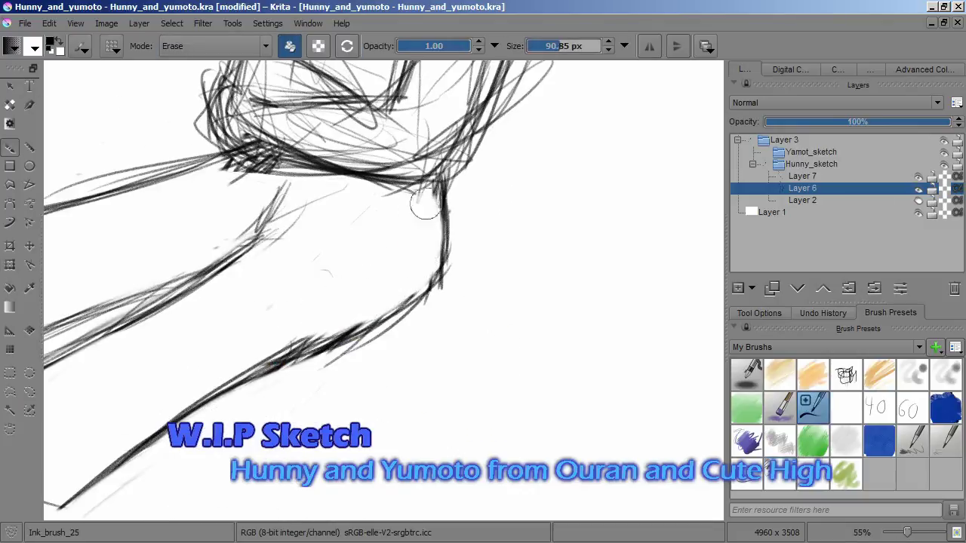
{"action": "scroll", "coordinate": [420, 226], "scroll_direction": "down", "scroll_amount": 4}
{"action": "scroll", "coordinate": [302, 226], "scroll_direction": "up", "scroll_amount": 4}
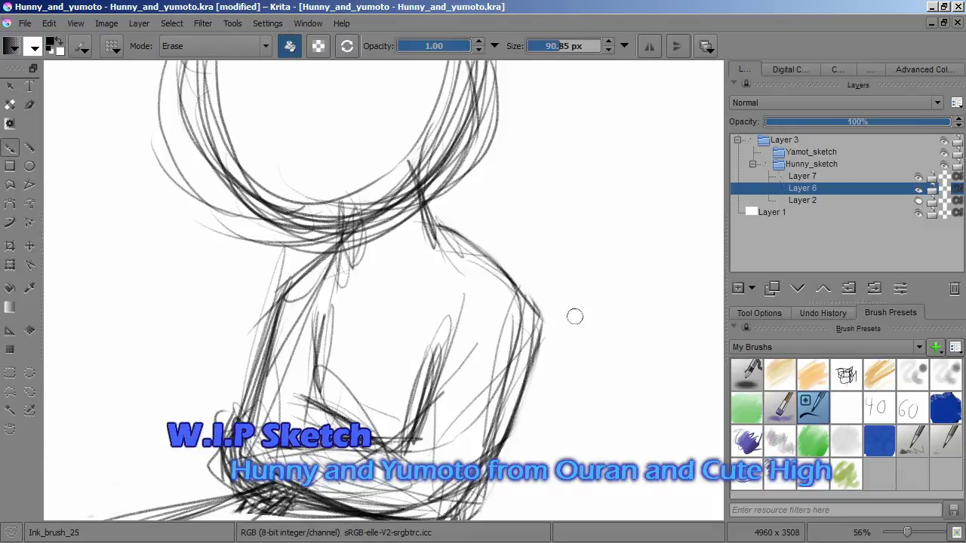
Add a new layer for cleaner torso lines and lower Layer 6's opacity to 72%
{"action": "left_click", "coordinate": [780, 474]}
{"action": "left_click_drag", "start_coordinate": [489, 141], "coordinate": [551, 154]}
{"action": "key", "text": "Insert"}
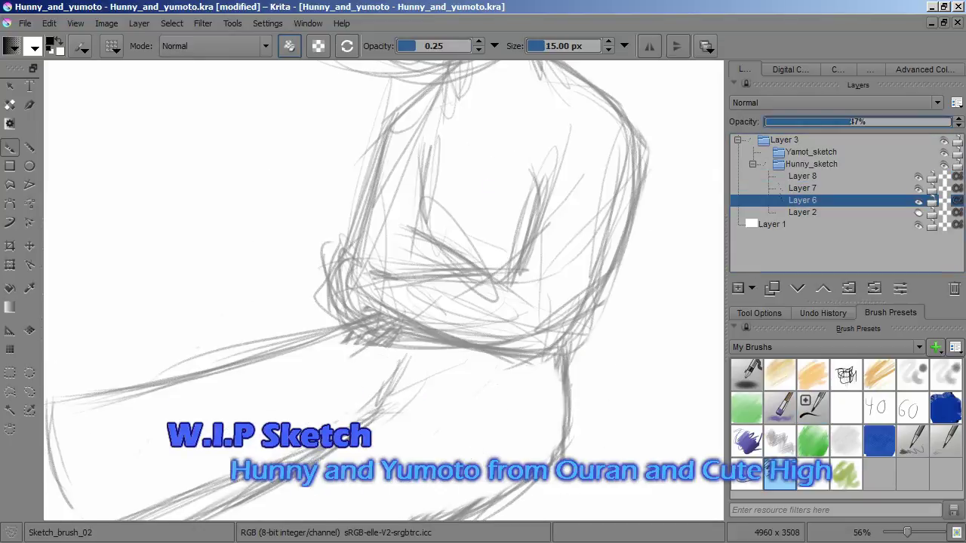
Trace the outer arm, the crossed forearm and the lower sleeve edge with darker lines on Layer 8
{"action": "left_click_drag", "start_coordinate": [637, 159], "coordinate": [596, 324]}
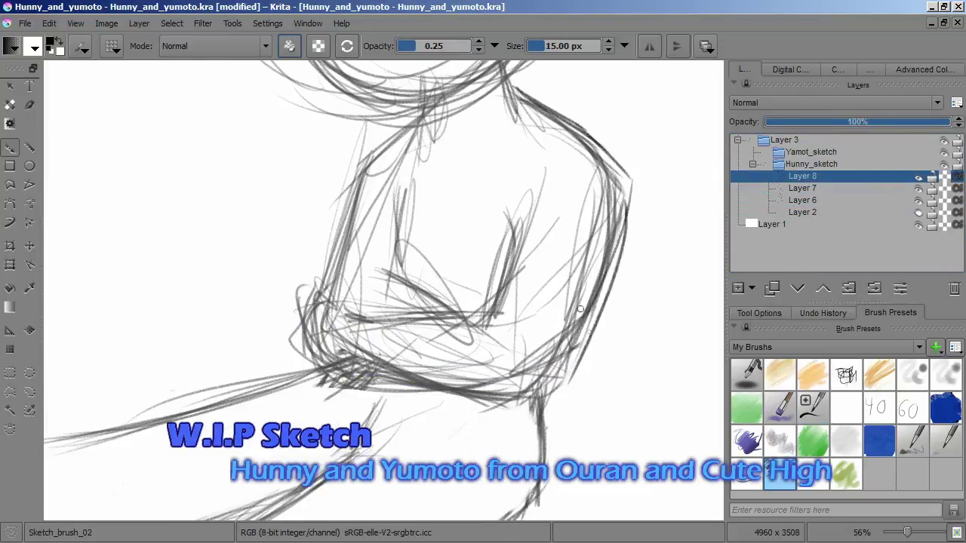
{"action": "left_click_drag", "start_coordinate": [347, 286], "coordinate": [468, 290]}
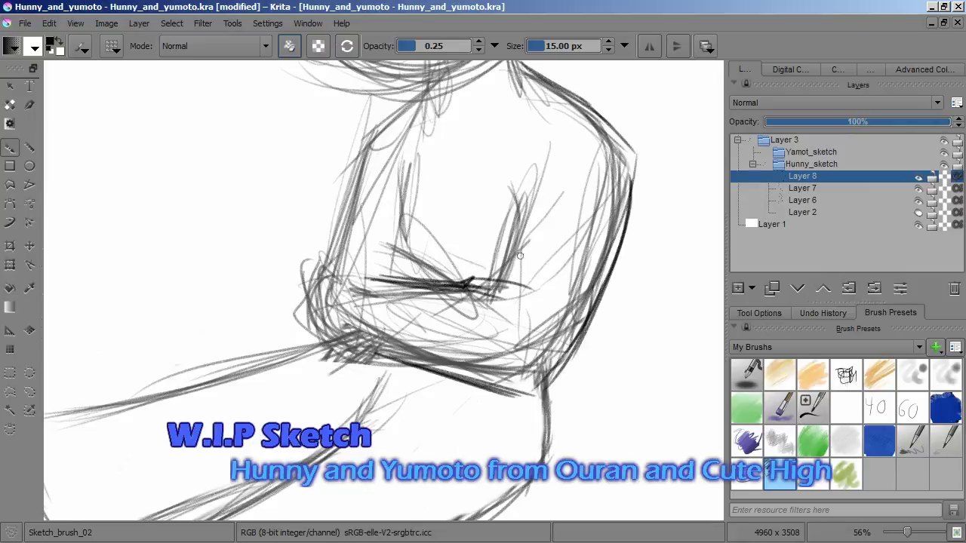
{"action": "left_click_drag", "start_coordinate": [585, 321], "coordinate": [347, 288]}
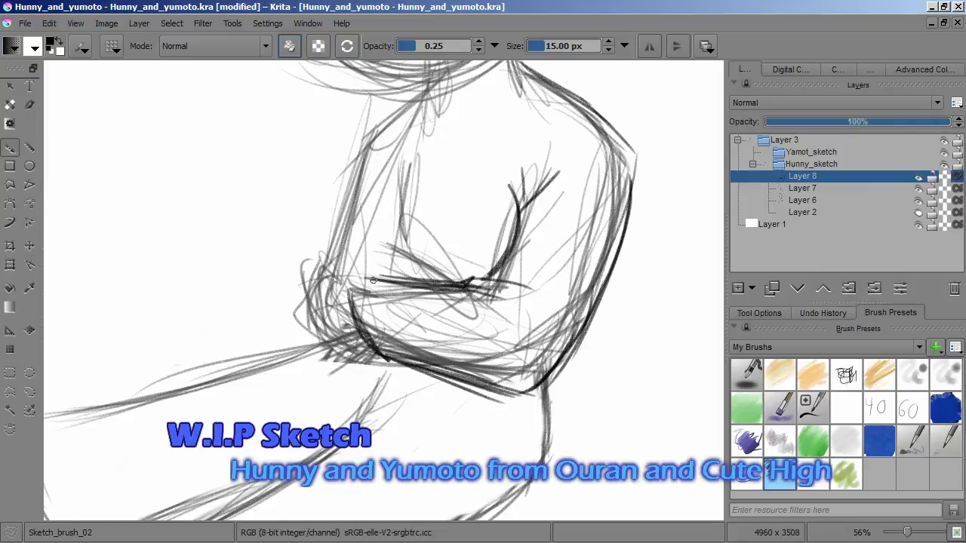
Draw the other arm's outer edge, its armpit folds and the inner sleeve line down to the crossed forearms
{"action": "scroll", "coordinate": [309, 346], "scroll_direction": "up", "scroll_amount": 4}
{"action": "left_click_drag", "start_coordinate": [412, 166], "coordinate": [414, 302]}
{"action": "left_click_drag", "start_coordinate": [354, 324], "coordinate": [498, 404]}
{"action": "left_click_drag", "start_coordinate": [317, 197], "coordinate": [276, 384]}
{"action": "left_click_drag", "start_coordinate": [320, 162], "coordinate": [309, 294]}
{"action": "mouse_move", "coordinate": [291, 297]}
{"action": "left_mouse_down"}
{"action": "mouse_move", "coordinate": [321, 249]}
{"action": "mouse_move", "coordinate": [283, 213]}
{"action": "left_mouse_up"}
Add another layer and draw the shirt's neckline and pointed collar flaps on it
{"action": "key", "text": "Insert"}
{"action": "left_click_drag", "start_coordinate": [562, 134], "coordinate": [434, 220]}
{"action": "left_click_drag", "start_coordinate": [385, 147], "coordinate": [409, 214]}
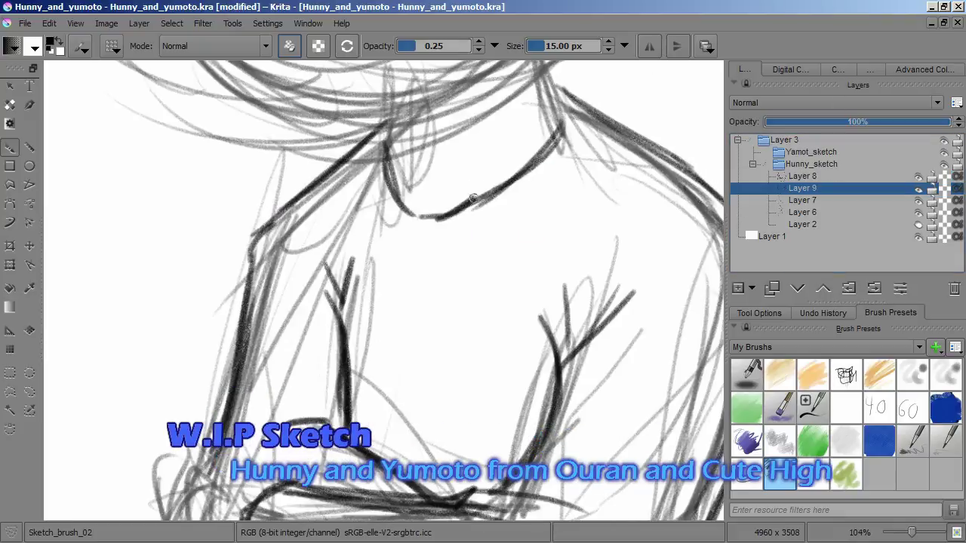
{"action": "left_click_drag", "start_coordinate": [366, 250], "coordinate": [414, 221]}
{"action": "left_click_drag", "start_coordinate": [412, 218], "coordinate": [451, 281]}
{"action": "left_click_drag", "start_coordinate": [369, 151], "coordinate": [408, 249]}
{"action": "left_click_drag", "start_coordinate": [452, 287], "coordinate": [574, 91]}
{"action": "scroll", "coordinate": [496, 289], "scroll_direction": "down", "scroll_amount": 8}
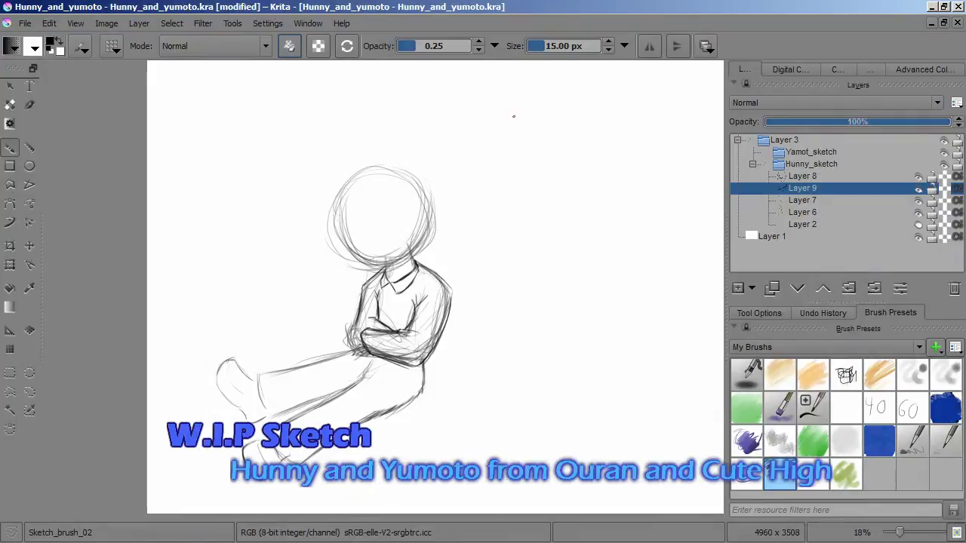
Make the Hunny_sketch group the active layer so the whole figure can be edited together
{"action": "scroll", "coordinate": [392, 294], "scroll_direction": "up", "scroll_amount": 3}
{"action": "key", "text": "Page_Down"}
{"action": "key", "text": "Page_Down"}
{"action": "key", "text": "Page_Up"}
{"action": "key", "text": "Page_Up"}
{"action": "key", "text": "Page_Up"}
{"action": "key", "text": "Page_Up"}
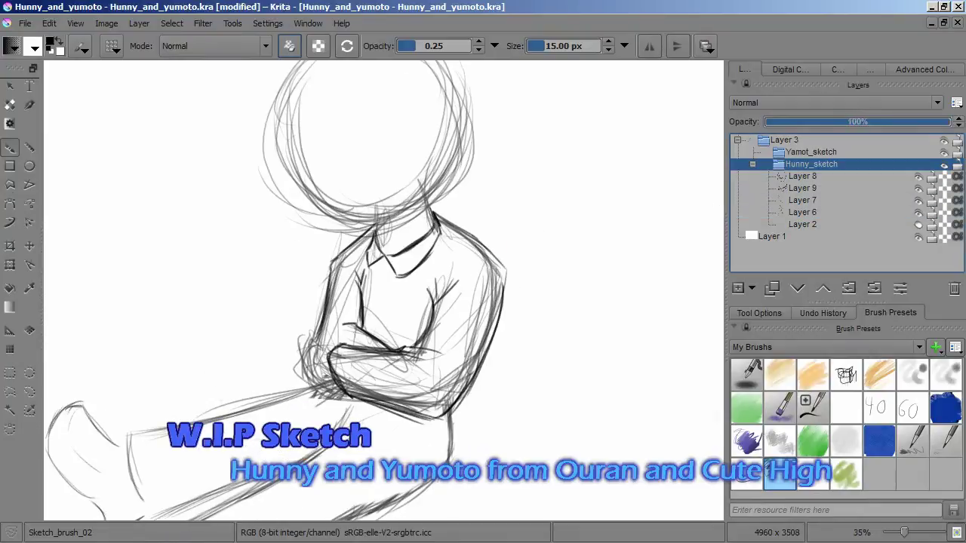
{"action": "scroll", "coordinate": [385, 287], "scroll_direction": "down", "scroll_amount": 2}
{"action": "mouse_move", "coordinate": [317, 355]}
{"action": "left_mouse_down"}
{"action": "mouse_move", "coordinate": [483, 189]}
{"action": "mouse_move", "coordinate": [325, 354]}
{"action": "left_mouse_up"}
{"action": "key", "text": "ctrl+t"}
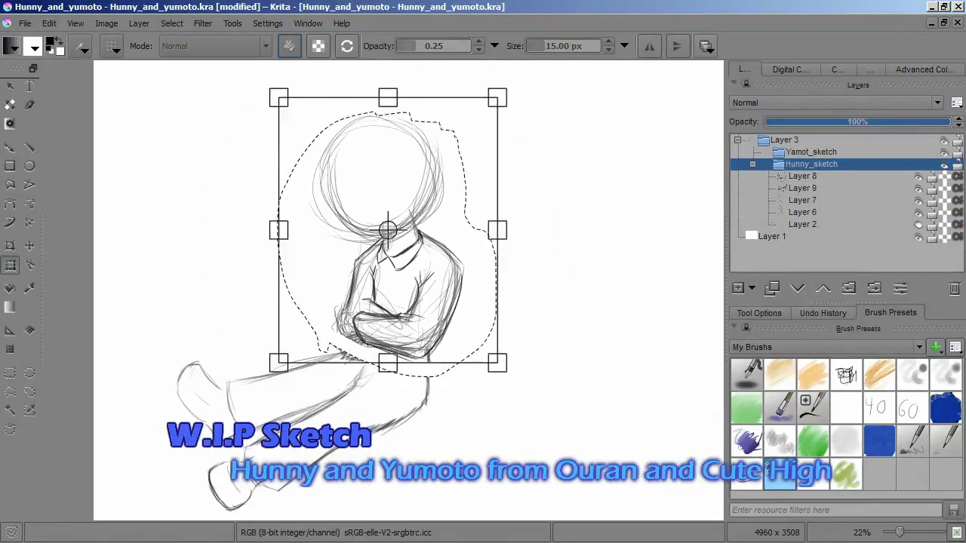
{"action": "left_click_drag", "start_coordinate": [271, 249], "coordinate": [273, 219]}
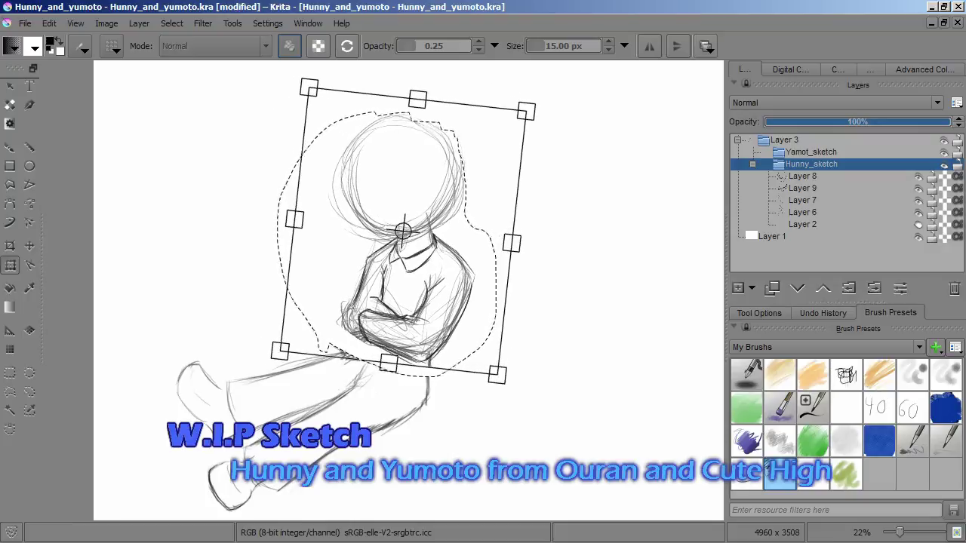
{"action": "key", "text": "Escape"}
{"action": "left_click", "coordinate": [29, 391]}
{"action": "left_click_drag", "start_coordinate": [422, 241], "coordinate": [280, 253]}
{"action": "key", "text": "ctrl+t"}
{"action": "left_click_drag", "start_coordinate": [528, 189], "coordinate": [517, 233]}
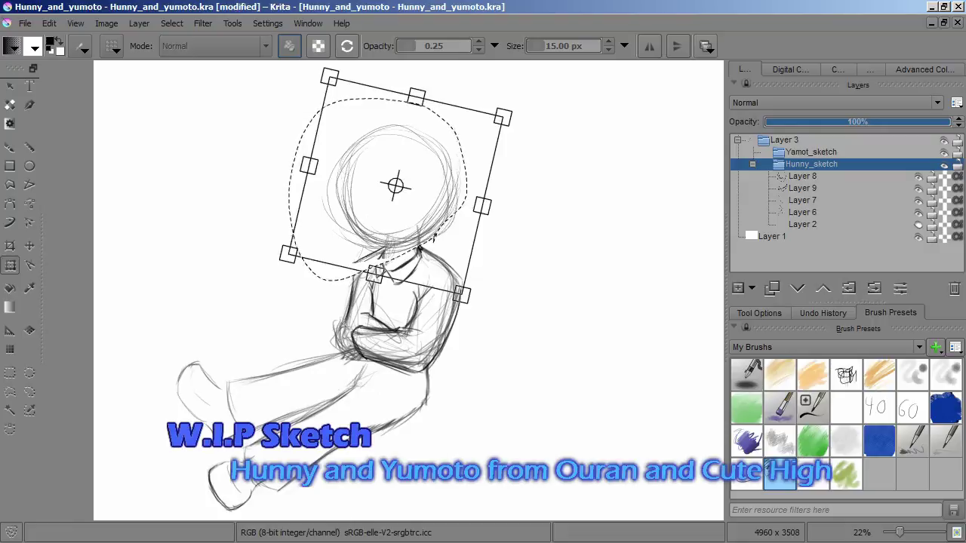
{"action": "scroll", "coordinate": [375, 402], "scroll_direction": "up", "scroll_amount": 1}
{"action": "left_click_drag", "start_coordinate": [453, 226], "coordinate": [442, 286]}
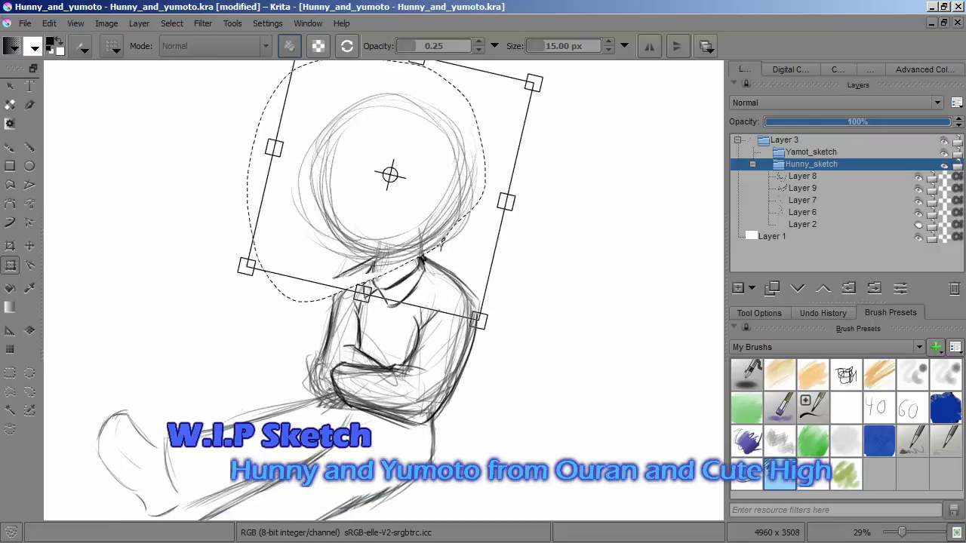
{"action": "key", "text": "Escape"}
Select the head and torso freehand and rotate them slightly clockwise over the hips
{"action": "scroll", "coordinate": [377, 286], "scroll_direction": "down", "scroll_amount": 1}
{"action": "mouse_move", "coordinate": [407, 106]}
{"action": "left_mouse_down"}
{"action": "mouse_move", "coordinate": [355, 292]}
{"action": "mouse_move", "coordinate": [408, 106]}
{"action": "left_mouse_up"}
{"action": "key", "text": "ctrl+t"}
{"action": "left_click_drag", "start_coordinate": [573, 166], "coordinate": [539, 249]}
{"action": "scroll", "coordinate": [408, 287], "scroll_direction": "down", "scroll_amount": 1}
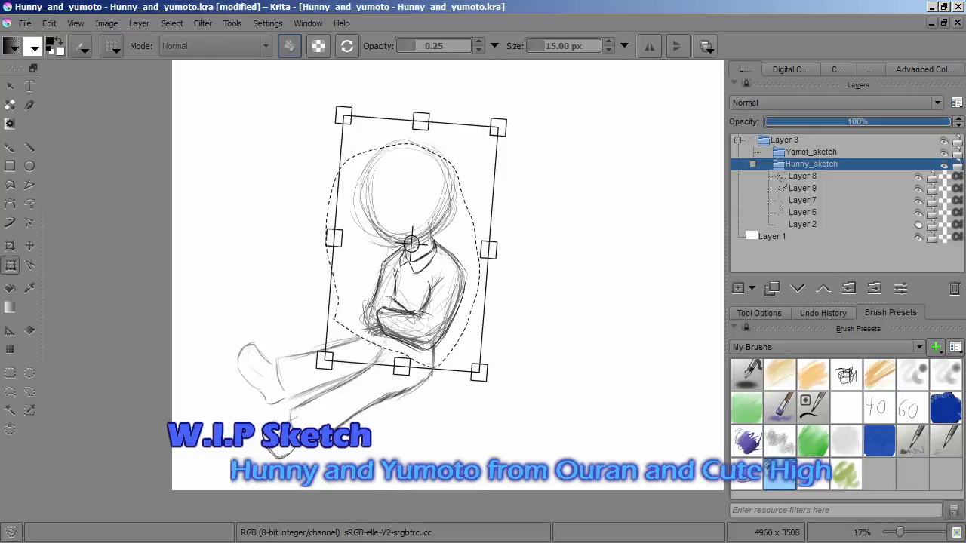
{"action": "scroll", "coordinate": [408, 287], "scroll_direction": "up", "scroll_amount": 1}
{"action": "key", "text": "Return"}
{"action": "scroll", "coordinate": [408, 287], "scroll_direction": "down", "scroll_amount": 1}
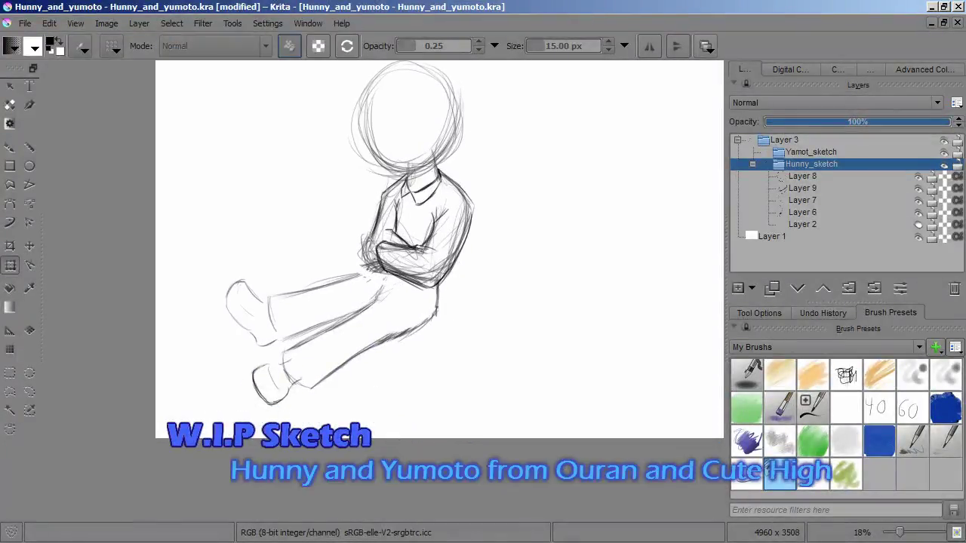
Select both legs freehand, rotate them counter-clockwise to point further downward, and clear the selection
{"action": "scroll", "coordinate": [381, 196], "scroll_direction": "up", "scroll_amount": 2}
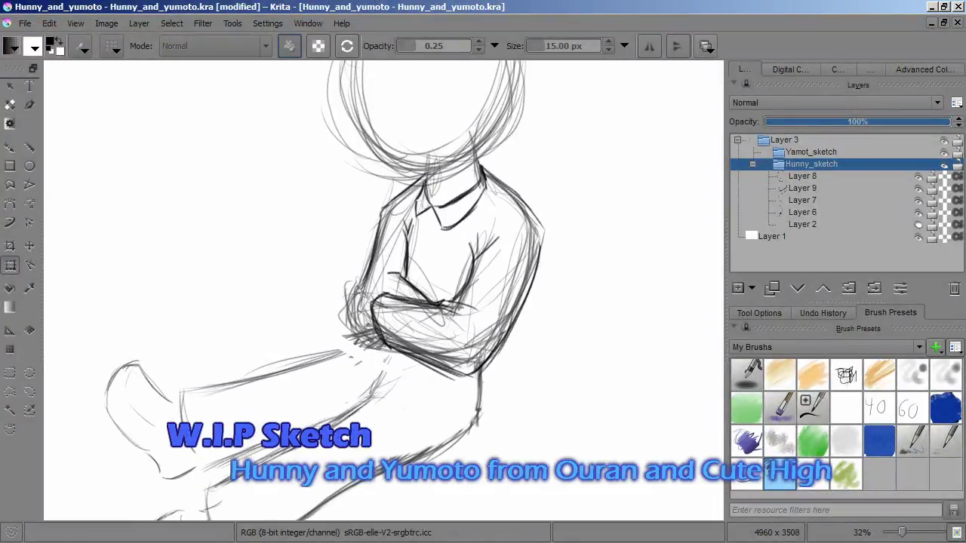
{"action": "scroll", "coordinate": [407, 286], "scroll_direction": "down", "scroll_amount": 3}
{"action": "scroll", "coordinate": [407, 287], "scroll_direction": "down", "scroll_amount": 1}
{"action": "left_click", "coordinate": [30, 392]}
{"action": "mouse_move", "coordinate": [408, 240]}
{"action": "left_mouse_down"}
{"action": "mouse_move", "coordinate": [196, 411]}
{"action": "mouse_move", "coordinate": [577, 372]}
{"action": "mouse_move", "coordinate": [513, 272]}
{"action": "left_mouse_up"}
{"action": "key", "text": "ctrl+t"}
{"action": "left_click_drag", "start_coordinate": [367, 324], "coordinate": [445, 253]}
{"action": "mouse_move", "coordinate": [626, 423]}
{"action": "left_mouse_down"}
{"action": "mouse_move", "coordinate": [574, 483]}
{"action": "mouse_move", "coordinate": [460, 513]}
{"action": "mouse_move", "coordinate": [409, 513]}
{"action": "left_mouse_up"}
{"action": "key", "text": "Return"}
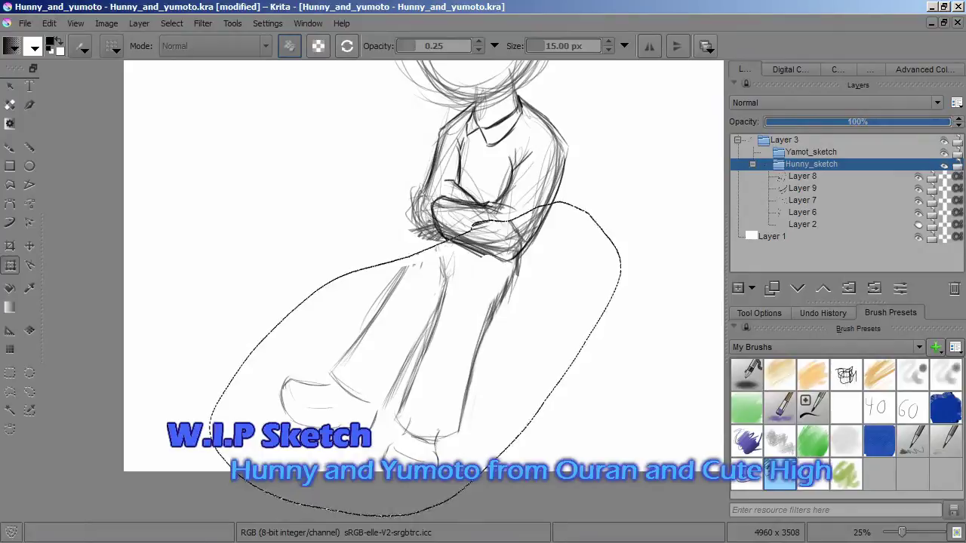
{"action": "key", "text": "ctrl+shift+a"}
Delete Layer 8 and erase the torso, arm and leg lines on Layer 6, keeping the head and neck
{"action": "scroll", "coordinate": [407, 287], "scroll_direction": "up", "scroll_amount": 1}
{"action": "scroll", "coordinate": [408, 287], "scroll_direction": "up", "scroll_amount": 2}
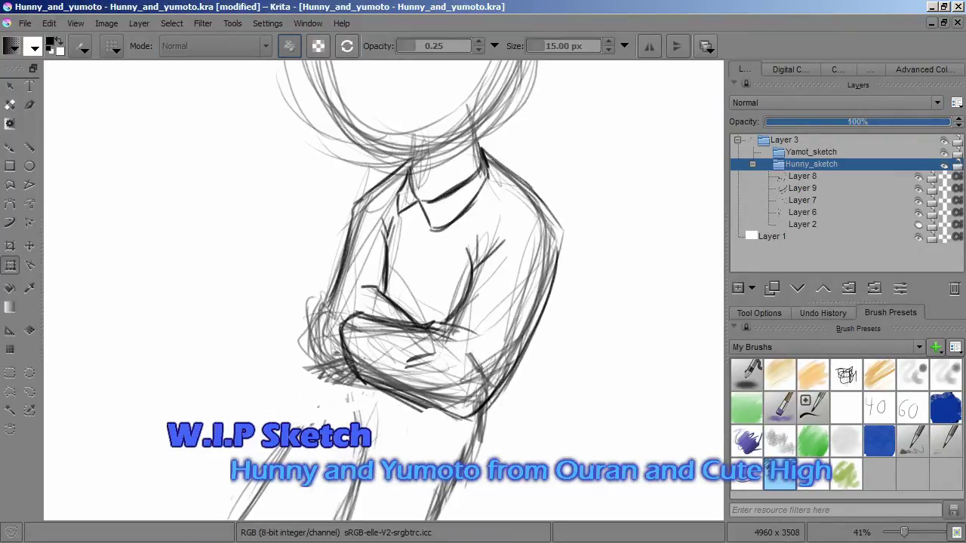
{"action": "key", "text": "shift+Delete"}
{"action": "left_click", "coordinate": [813, 407]}
{"action": "key", "text": "e"}
{"action": "mouse_move", "coordinate": [317, 302]}
{"action": "left_mouse_down"}
{"action": "mouse_move", "coordinate": [355, 341]}
{"action": "mouse_move", "coordinate": [505, 295]}
{"action": "mouse_move", "coordinate": [292, 274]}
{"action": "left_mouse_up"}
{"action": "key", "text": "e"}
{"action": "scroll", "coordinate": [292, 274], "scroll_direction": "down", "scroll_amount": 4}
{"action": "key", "text": "e"}
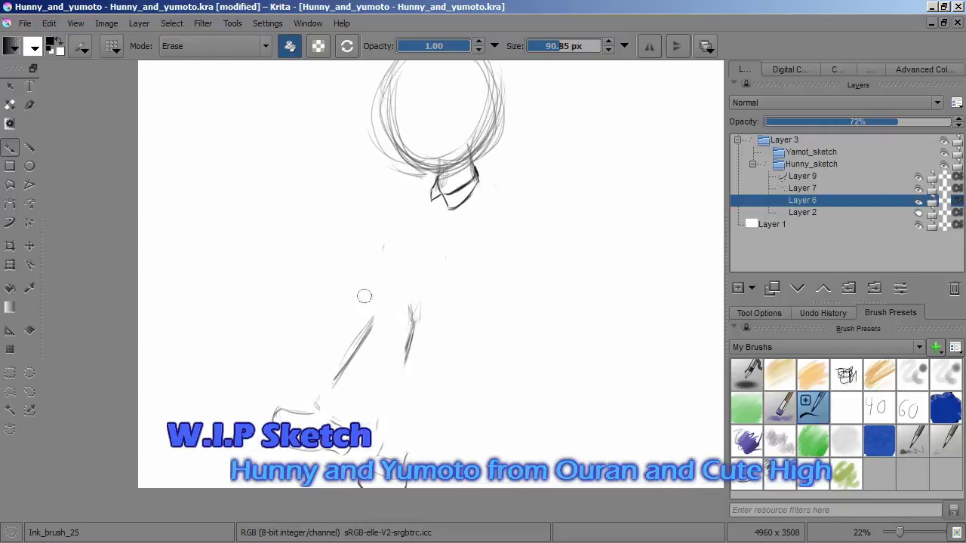
Try to erase the remaining body lines and rough out a new torso, arm and leg pose on Layer 6
{"action": "left_click", "coordinate": [802, 176]}
{"action": "left_click", "coordinate": [802, 200]}
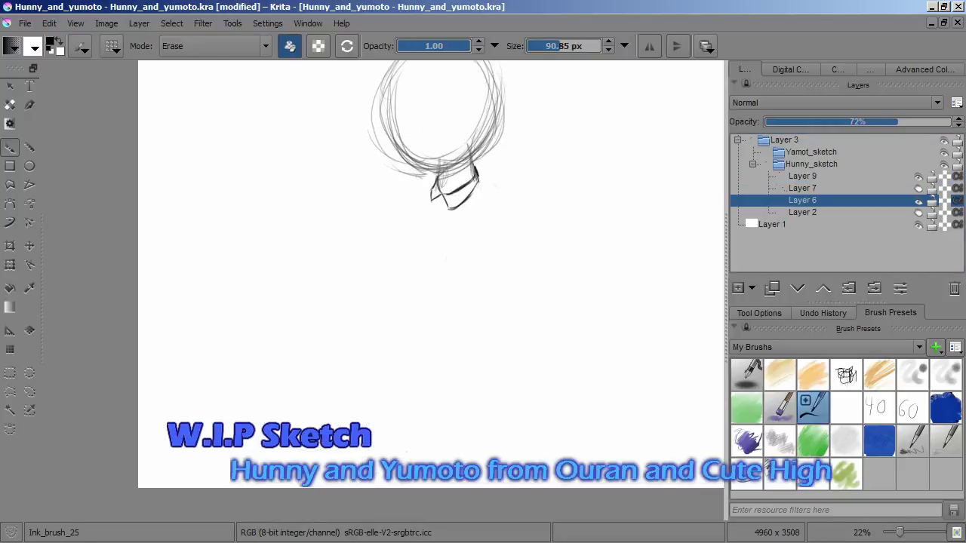
{"action": "left_click", "coordinate": [780, 476]}
{"action": "scroll", "coordinate": [453, 189], "scroll_direction": "up", "scroll_amount": 3}
{"action": "scroll", "coordinate": [411, 240], "scroll_direction": "down", "scroll_amount": 3}
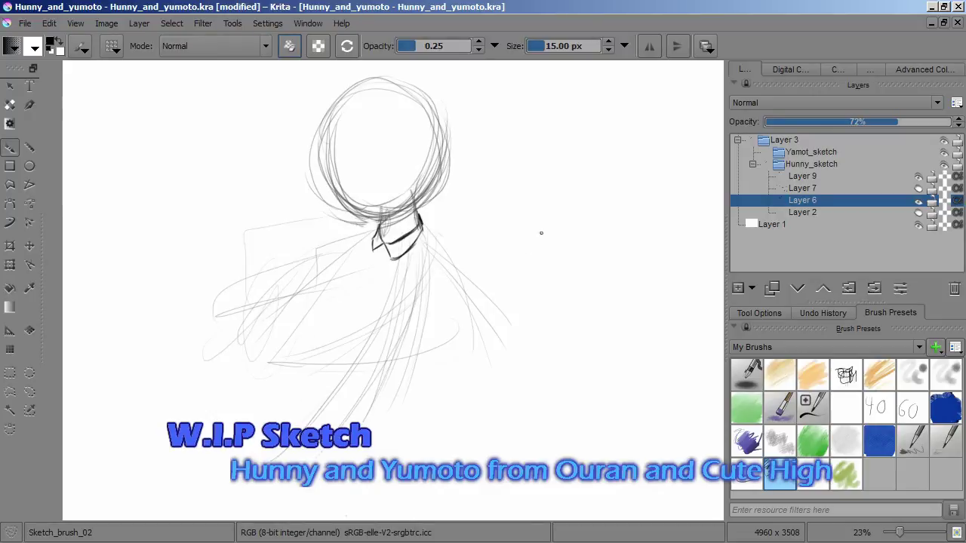
{"action": "mouse_move", "coordinate": [490, 243]}
{"action": "left_mouse_down"}
{"action": "mouse_move", "coordinate": [345, 194]}
{"action": "mouse_move", "coordinate": [314, 211]}
{"action": "left_mouse_up"}
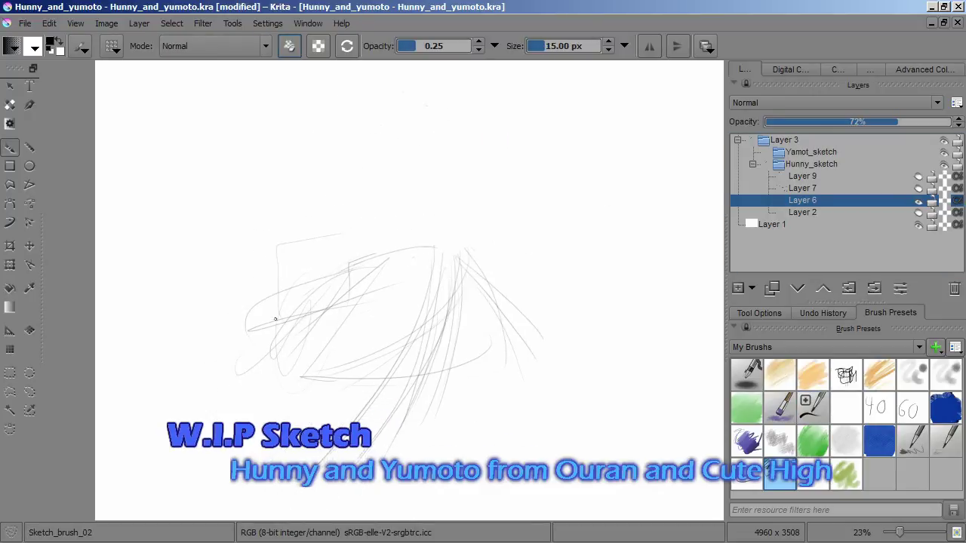
{"action": "scroll", "coordinate": [477, 332], "scroll_direction": "down", "scroll_amount": 2}
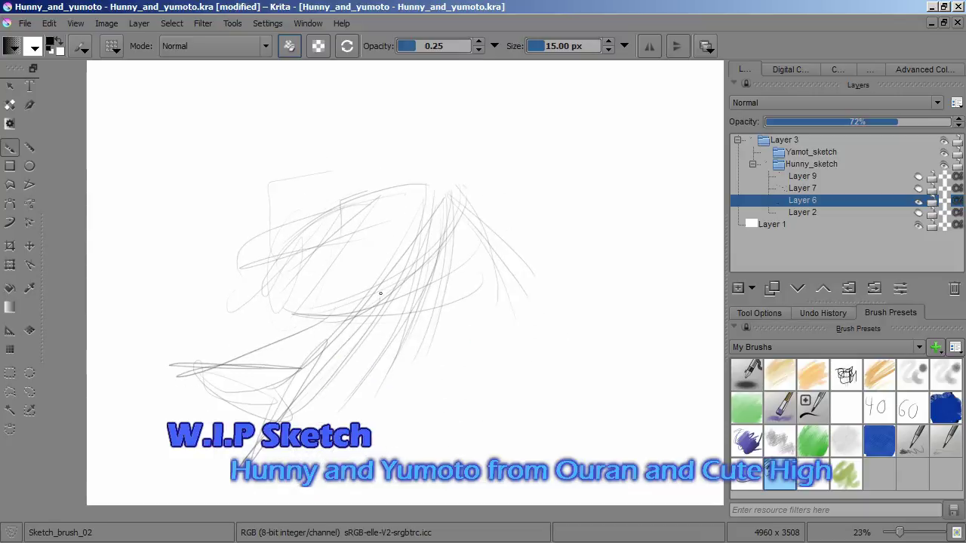
{"action": "mouse_move", "coordinate": [380, 293]}
{"action": "left_mouse_down"}
{"action": "mouse_move", "coordinate": [286, 400]}
{"action": "mouse_move", "coordinate": [331, 309]}
{"action": "left_mouse_up"}
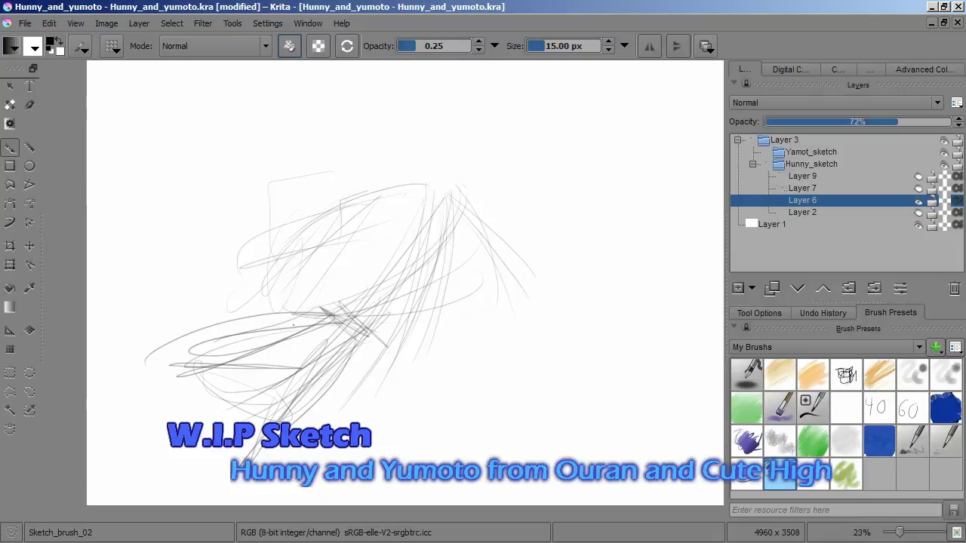
{"action": "left_click_drag", "start_coordinate": [349, 267], "coordinate": [467, 228]}
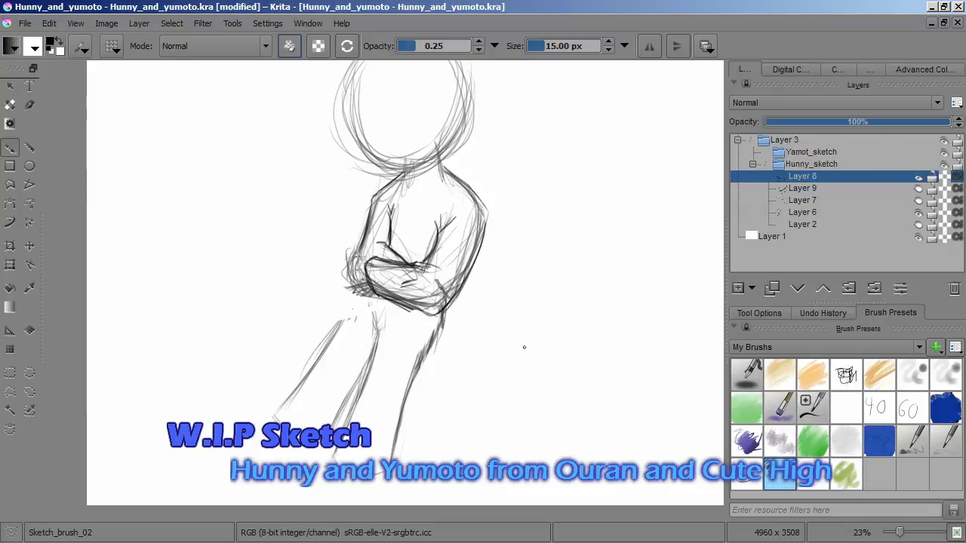
Delete Layer 8 and erase the crossed arms and chest lines on Layer 6, keeping the head, shoulders and legs
{"action": "left_click", "coordinate": [953, 289]}
{"action": "scroll", "coordinate": [496, 236], "scroll_direction": "up", "scroll_amount": 3}
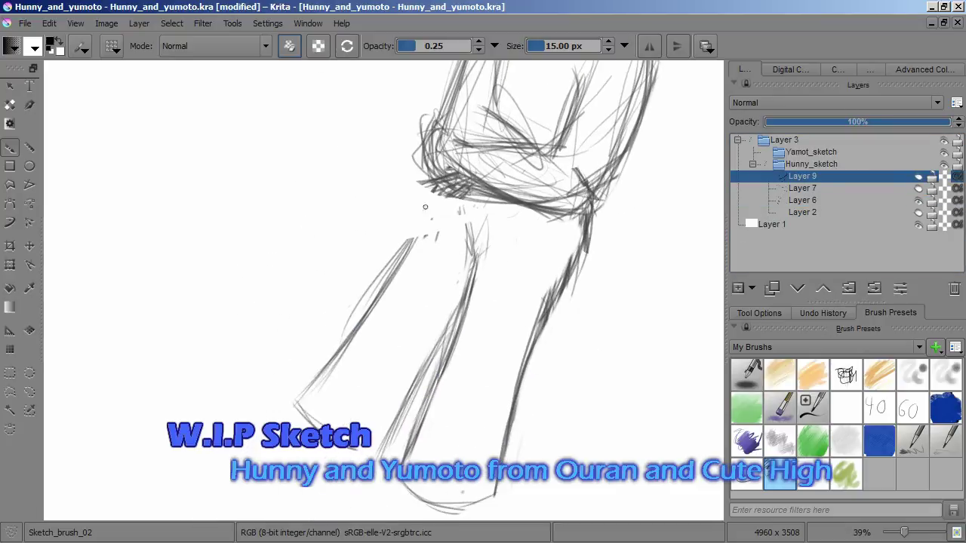
{"action": "left_click", "coordinate": [802, 200]}
{"action": "left_click", "coordinate": [812, 407]}
{"action": "left_click_drag", "start_coordinate": [375, 249], "coordinate": [392, 292]}
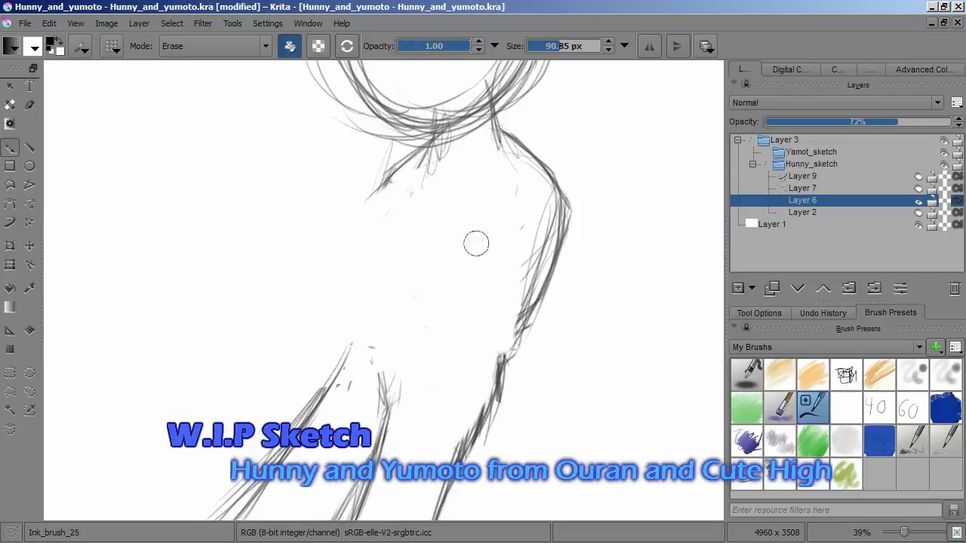
Sketch a bent arm with its forearm across the waist and strengthen the shoulder lines with the sketch brush
{"action": "left_click", "coordinate": [779, 474]}
{"action": "left_click_drag", "start_coordinate": [320, 321], "coordinate": [373, 332]}
{"action": "mouse_move", "coordinate": [501, 136]}
{"action": "left_mouse_down"}
{"action": "mouse_move", "coordinate": [581, 181]}
{"action": "mouse_move", "coordinate": [494, 354]}
{"action": "left_mouse_up"}
{"action": "left_click_drag", "start_coordinate": [504, 198], "coordinate": [463, 281]}
{"action": "left_click_drag", "start_coordinate": [332, 281], "coordinate": [466, 285]}
{"action": "left_click_drag", "start_coordinate": [438, 136], "coordinate": [386, 154]}
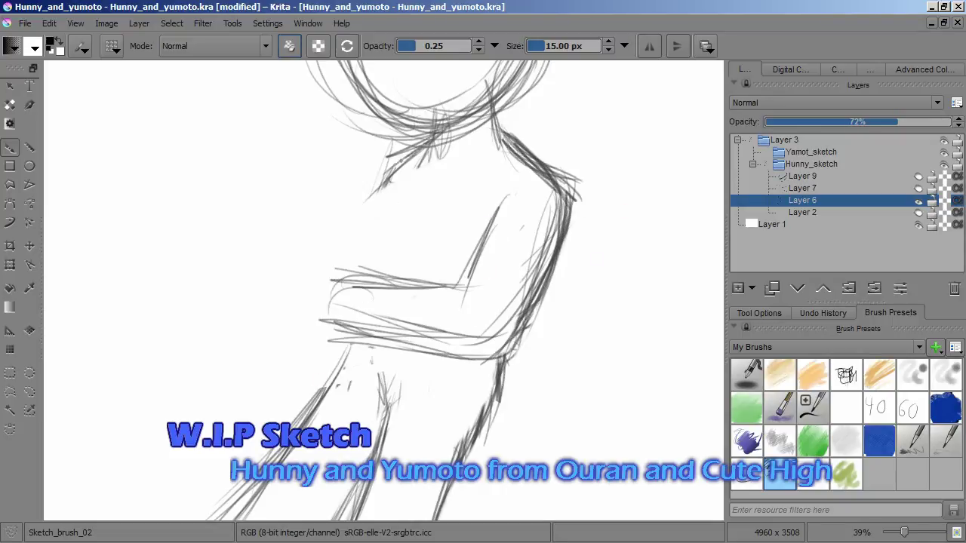
Add guide lines along the near shoulder and torso and redraw the outer thigh lines down from the hips
{"action": "scroll", "coordinate": [376, 177], "scroll_direction": "down", "scroll_amount": 4}
{"action": "scroll", "coordinate": [375, 177], "scroll_direction": "up", "scroll_amount": 3}
{"action": "left_click_drag", "start_coordinate": [415, 284], "coordinate": [323, 411]}
{"action": "left_click_drag", "start_coordinate": [525, 317], "coordinate": [469, 518]}
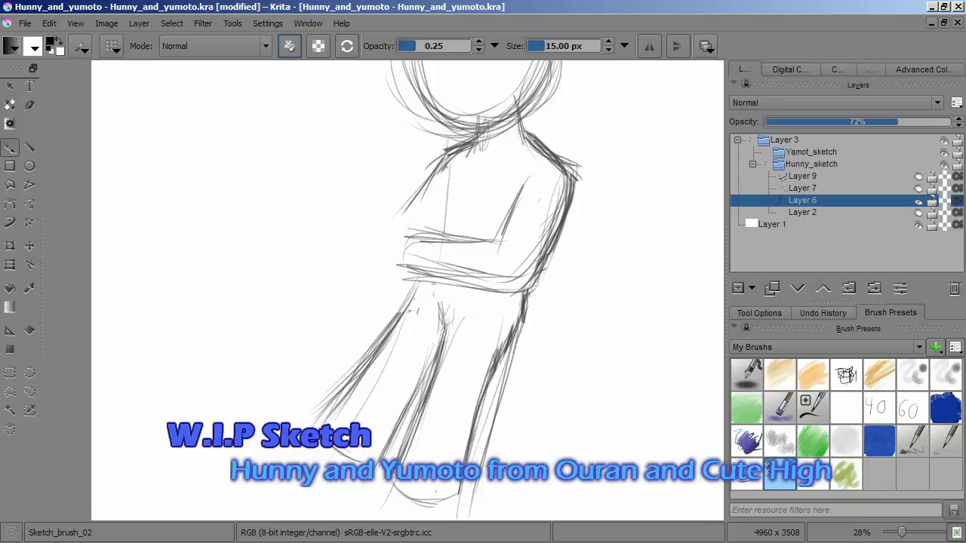
Erase the bent arm and forearm from across the torso
{"action": "scroll", "coordinate": [526, 370], "scroll_direction": "down", "scroll_amount": 4}
{"action": "scroll", "coordinate": [525, 370], "scroll_direction": "up", "scroll_amount": 5}
{"action": "key", "text": "/"}
{"action": "mouse_move", "coordinate": [332, 393]}
{"action": "left_mouse_down"}
{"action": "mouse_move", "coordinate": [414, 276]}
{"action": "mouse_move", "coordinate": [543, 219]}
{"action": "left_mouse_up"}
{"action": "left_click_drag", "start_coordinate": [528, 362], "coordinate": [373, 338]}
Redraw both sides of the torso from the shoulders down to the hips
{"action": "key", "text": "/"}
{"action": "left_click_drag", "start_coordinate": [413, 170], "coordinate": [347, 354]}
{"action": "left_click_drag", "start_coordinate": [428, 120], "coordinate": [381, 313]}
{"action": "left_click_drag", "start_coordinate": [443, 275], "coordinate": [351, 473]}
{"action": "left_click_drag", "start_coordinate": [425, 329], "coordinate": [357, 432]}
Erase the kicked-out leg's old lines and sketch two construction circles for the hip joints
{"action": "key", "text": "/"}
{"action": "left_click_drag", "start_coordinate": [453, 281], "coordinate": [414, 369]}
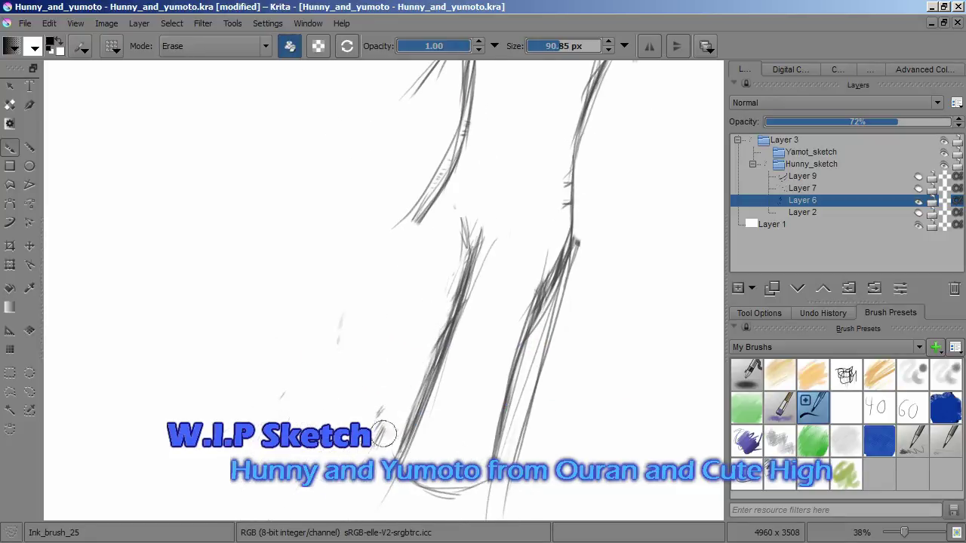
{"action": "key", "text": "/"}
{"action": "left_click_drag", "start_coordinate": [415, 249], "coordinate": [453, 283]}
{"action": "left_click_drag", "start_coordinate": [522, 236], "coordinate": [528, 230]}
Clean up the lines below the hip circles and redraw the kicked-out leg extending diagonally away from the hip
{"action": "key", "text": "/"}
{"action": "mouse_move", "coordinate": [452, 226]}
{"action": "left_mouse_down"}
{"action": "mouse_move", "coordinate": [317, 488]}
{"action": "mouse_move", "coordinate": [417, 412]}
{"action": "left_mouse_up"}
{"action": "key", "text": "/"}
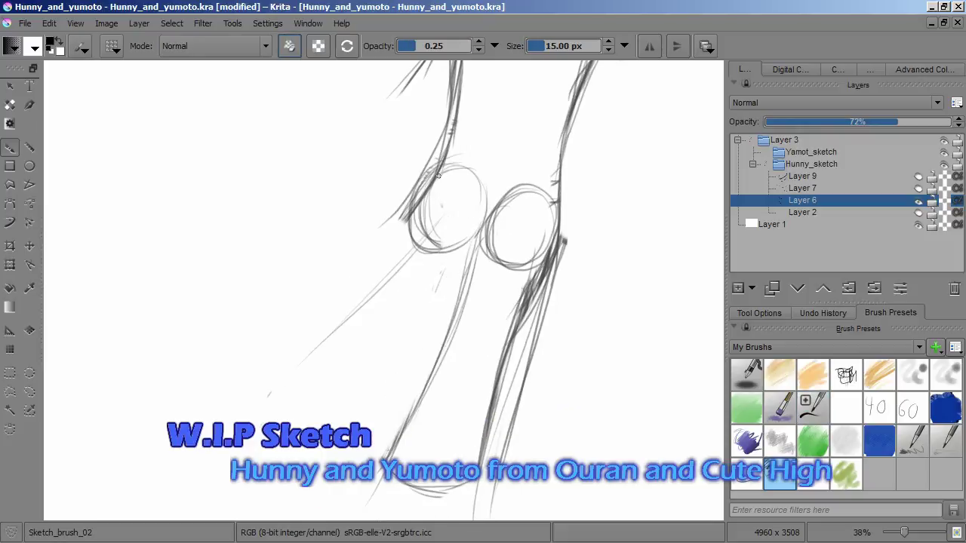
{"action": "left_click_drag", "start_coordinate": [468, 243], "coordinate": [276, 421]}
{"action": "left_click_drag", "start_coordinate": [423, 194], "coordinate": [272, 313]}
{"action": "left_click_drag", "start_coordinate": [396, 213], "coordinate": [225, 332]}
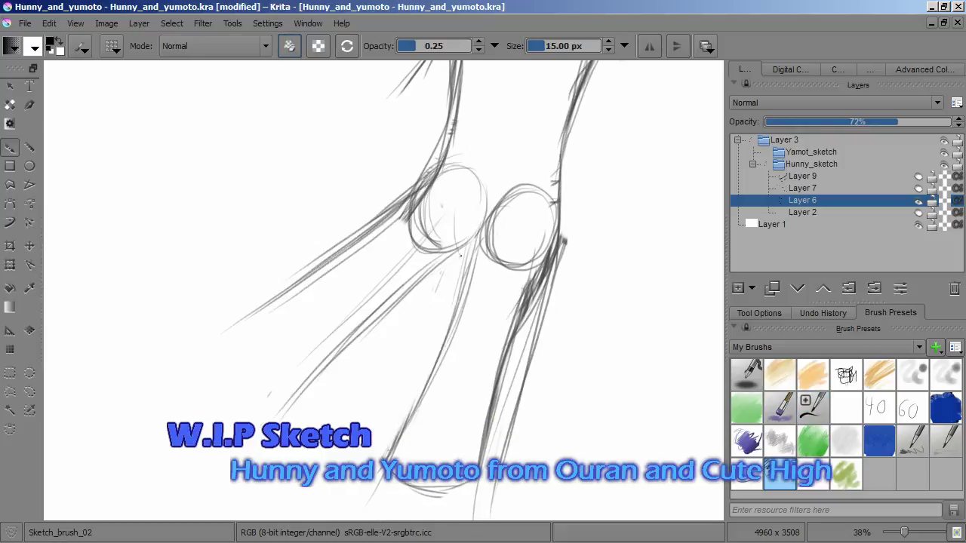
Darken the crotch, hip and thigh contours so the legs join the torso
{"action": "scroll", "coordinate": [491, 346], "scroll_direction": "down", "scroll_amount": 4}
{"action": "scroll", "coordinate": [491, 347], "scroll_direction": "up", "scroll_amount": 4}
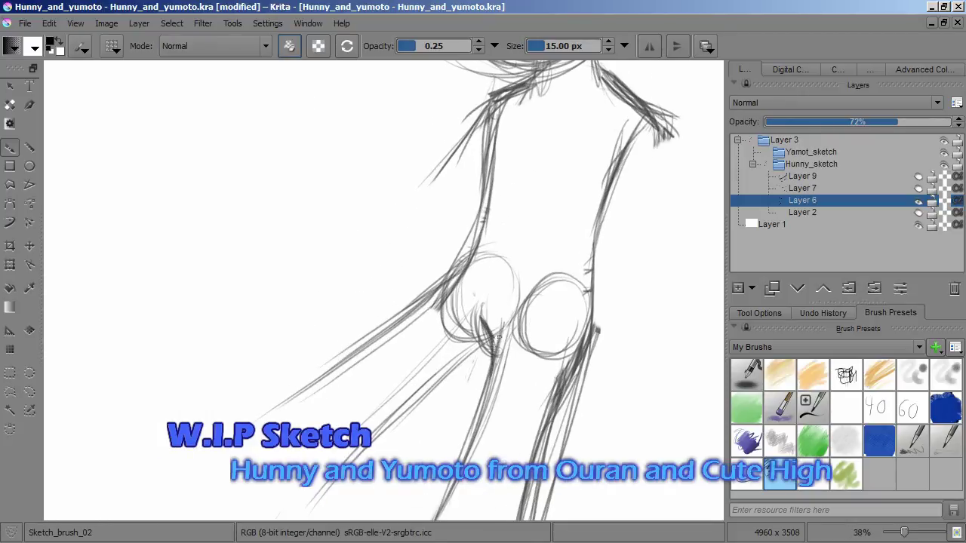
{"action": "scroll", "coordinate": [452, 302], "scroll_direction": "down", "scroll_amount": 2}
{"action": "scroll", "coordinate": [452, 302], "scroll_direction": "up", "scroll_amount": 2}
{"action": "scroll", "coordinate": [553, 319], "scroll_direction": "down", "scroll_amount": 2}
{"action": "scroll", "coordinate": [553, 319], "scroll_direction": "up", "scroll_amount": 4}
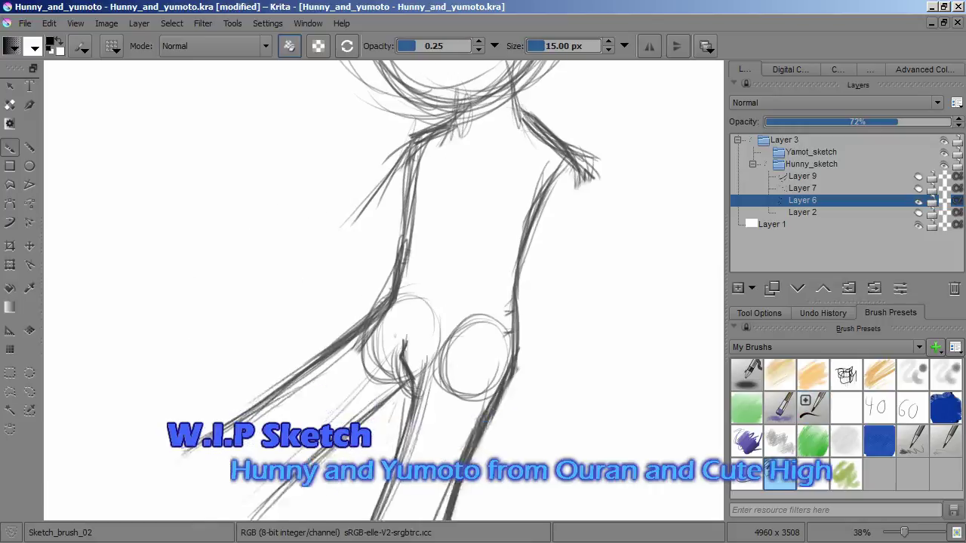
Erase the loose arm line hanging outside the torso on Layer 6
{"action": "key", "text": "Page_Up"}
{"action": "scroll", "coordinate": [504, 327], "scroll_direction": "down", "scroll_amount": 2}
{"action": "key", "text": "e"}
{"action": "key", "text": "e"}
{"action": "scroll", "coordinate": [344, 273], "scroll_direction": "up", "scroll_amount": 3}
{"action": "key", "text": "Page_Down"}
{"action": "key", "text": "e"}
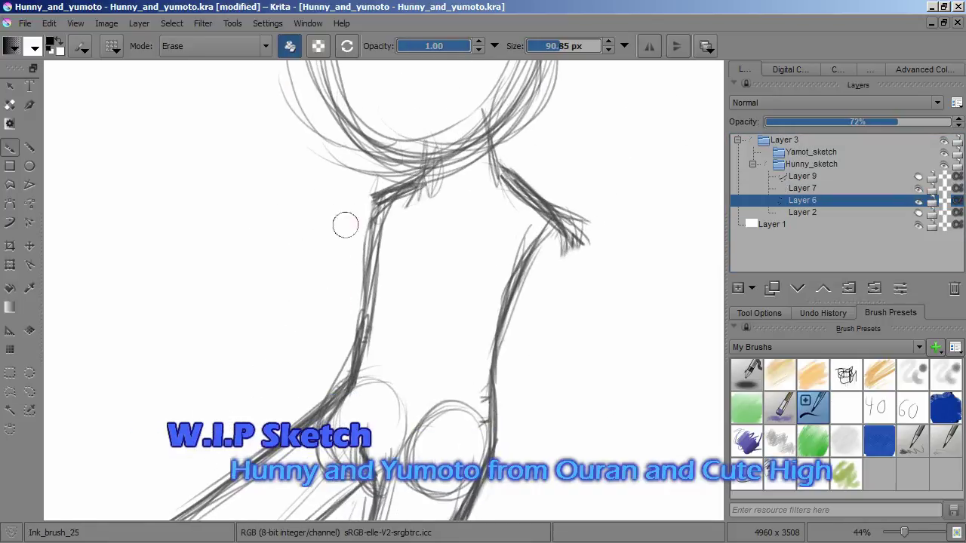
Clean up and redraw the rear shoulder so it curves into the side of the torso
{"action": "left_click", "coordinate": [779, 474]}
{"action": "key", "text": "/"}
{"action": "mouse_move", "coordinate": [506, 310]}
{"action": "left_mouse_down"}
{"action": "mouse_move", "coordinate": [543, 227]}
{"action": "mouse_move", "coordinate": [573, 216]}
{"action": "left_mouse_up"}
{"action": "key", "text": "/"}
Sketch a shoulder joint circle on Layer 7 and save the drawing
{"action": "key", "text": "Page_Up"}
{"action": "scroll", "coordinate": [562, 233], "scroll_direction": "down", "scroll_amount": 2}
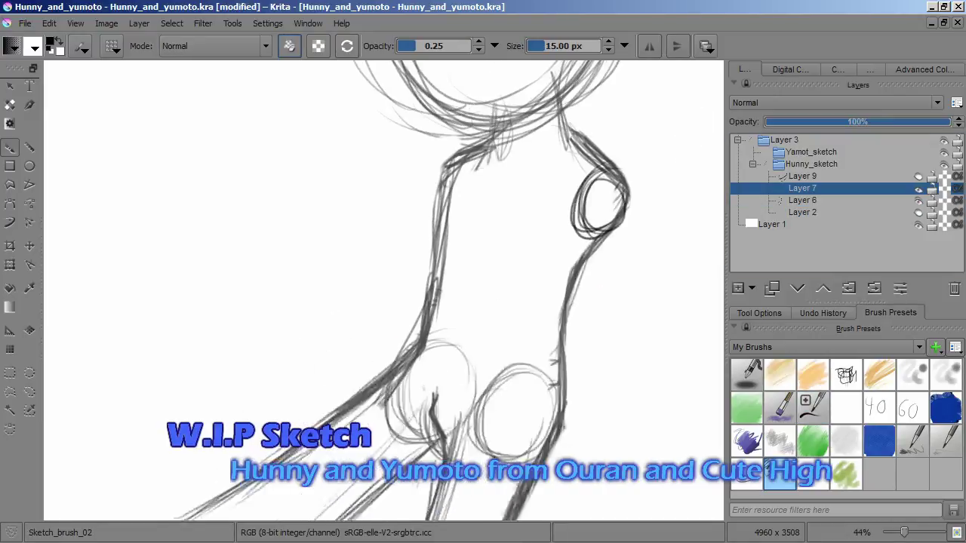
{"action": "scroll", "coordinate": [530, 307], "scroll_direction": "down", "scroll_amount": 2}
{"action": "key", "text": "ctrl+s"}
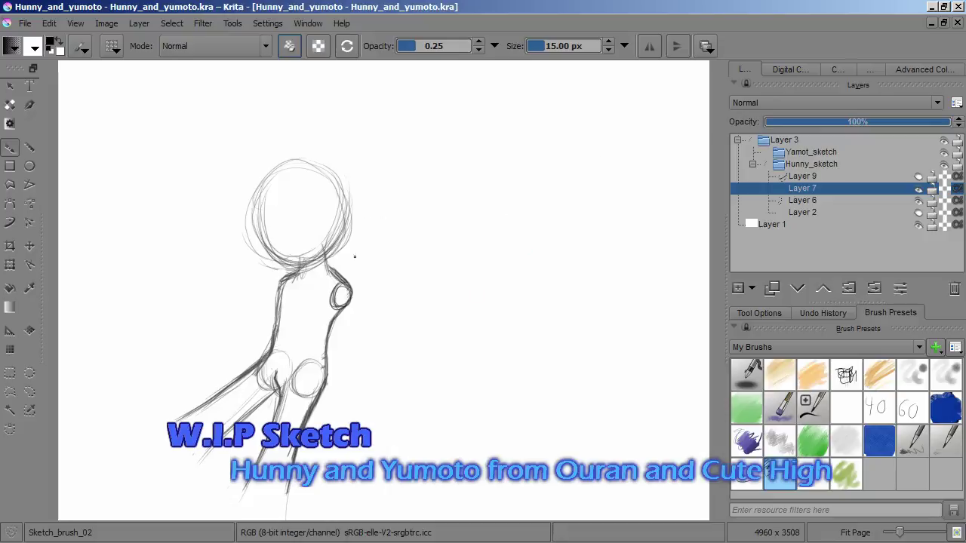
Sketch both arms on Layer 7 converging in a V shape over the waist
{"action": "scroll", "coordinate": [269, 355], "scroll_direction": "up", "scroll_amount": 3}
{"action": "scroll", "coordinate": [483, 249], "scroll_direction": "down", "scroll_amount": 2}
{"action": "mouse_move", "coordinate": [490, 243]}
{"action": "left_mouse_down"}
{"action": "mouse_move", "coordinate": [400, 365]}
{"action": "mouse_move", "coordinate": [409, 354]}
{"action": "left_mouse_up"}
{"action": "left_click_drag", "start_coordinate": [330, 228], "coordinate": [400, 362]}
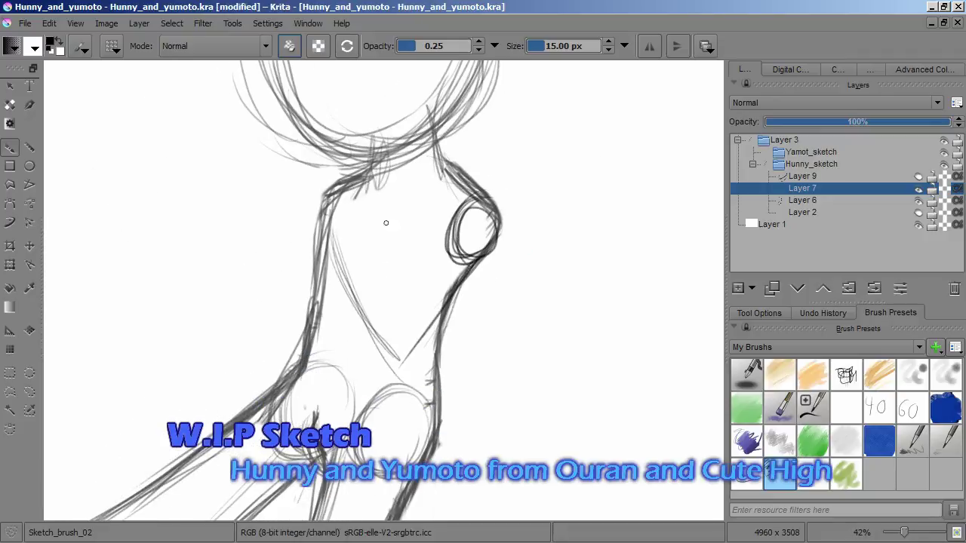
{"action": "left_click_drag", "start_coordinate": [500, 217], "coordinate": [403, 356]}
{"action": "left_click_drag", "start_coordinate": [468, 195], "coordinate": [399, 361]}
{"action": "left_click_drag", "start_coordinate": [461, 200], "coordinate": [380, 332]}
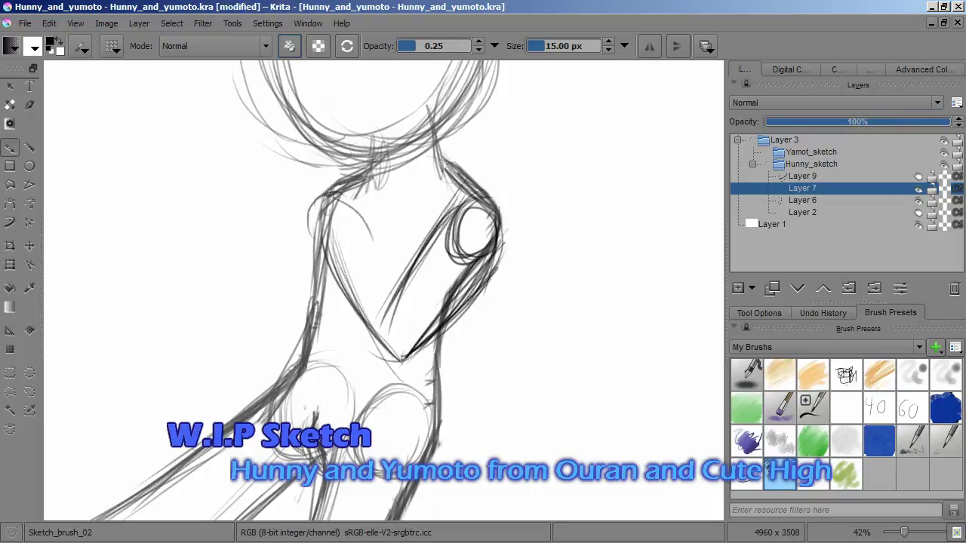
{"action": "scroll", "coordinate": [415, 291], "scroll_direction": "down", "scroll_amount": 5}
{"action": "scroll", "coordinate": [468, 255], "scroll_direction": "up", "scroll_amount": 4}
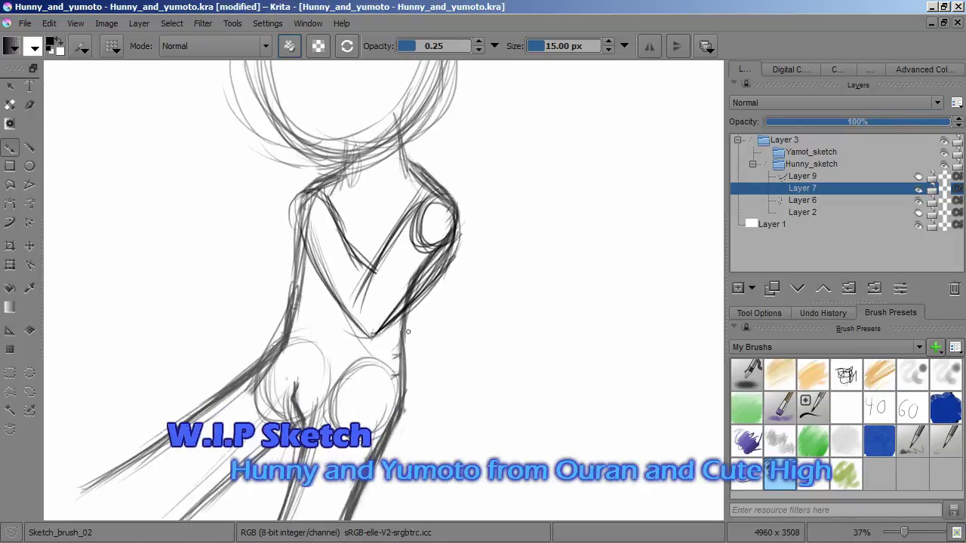
Try to enclose both arms on Layer 7 in a Cage transform with anchor points around their outline
{"action": "key", "text": "ctrl+t"}
{"action": "mouse_move", "coordinate": [263, 441]}
{"action": "left_mouse_down"}
{"action": "mouse_move", "coordinate": [367, 204]}
{"action": "mouse_move", "coordinate": [363, 64]}
{"action": "left_mouse_up"}
{"action": "key", "text": "b"}
{"action": "scroll", "coordinate": [425, 272], "scroll_direction": "up", "scroll_amount": 2}
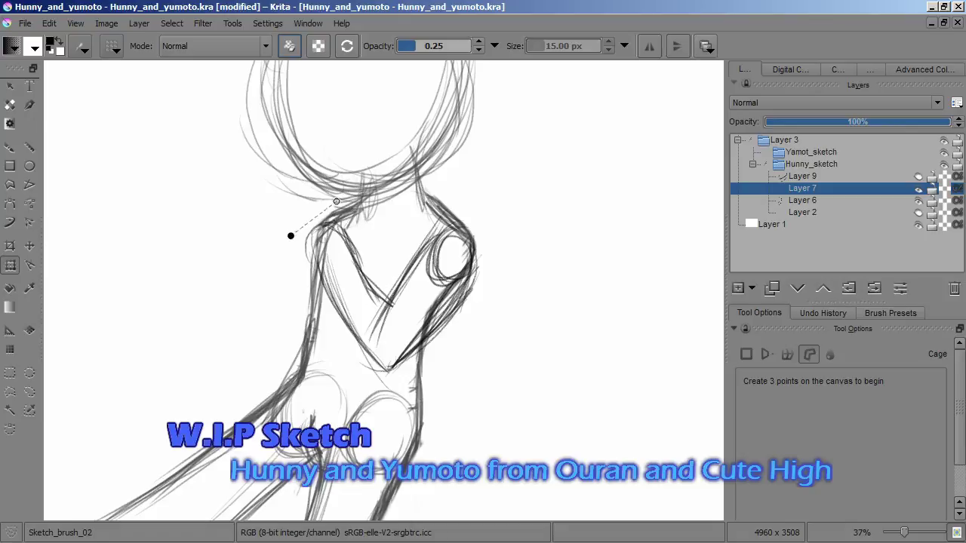
{"action": "left_click", "coordinate": [287, 238]}
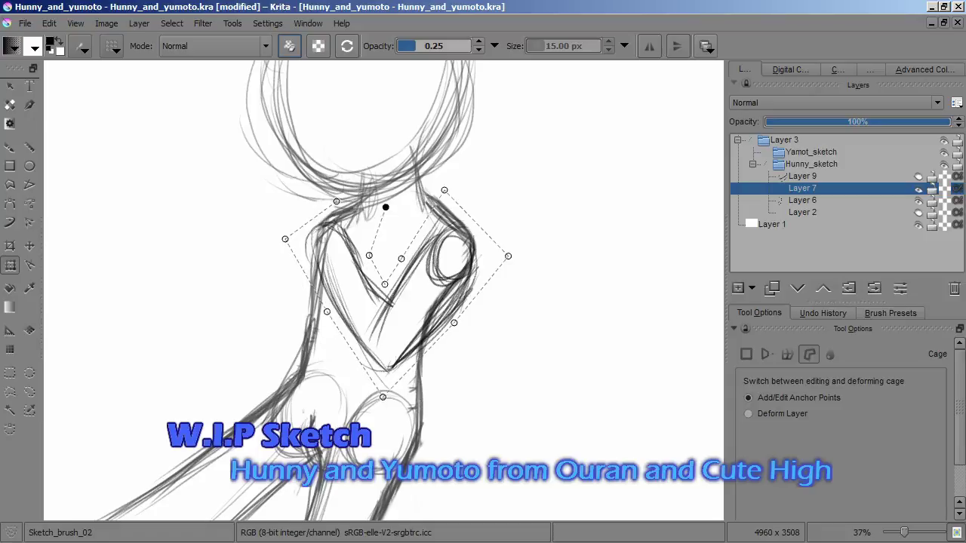
{"action": "key", "text": "Return"}
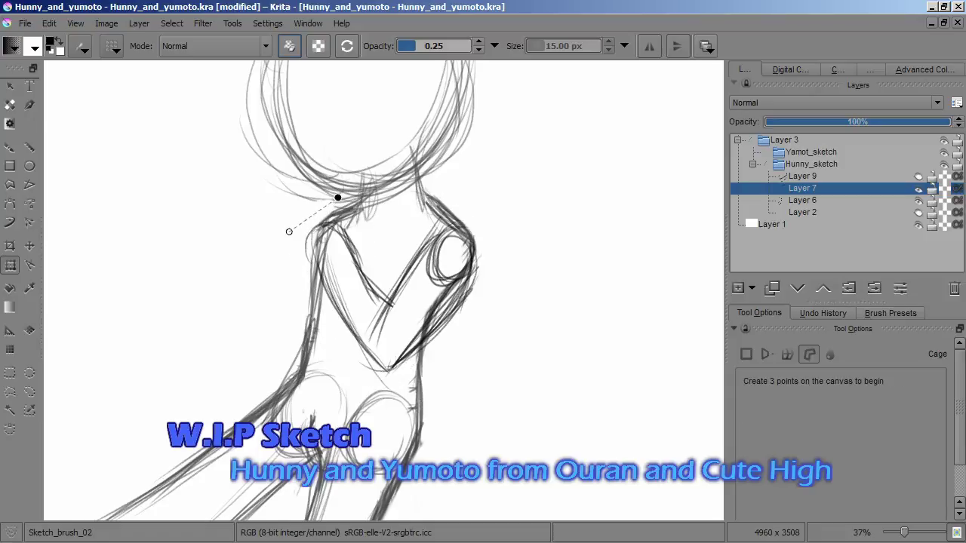
{"action": "left_click", "coordinate": [337, 198]}
{"action": "left_click", "coordinate": [366, 249]}
{"action": "left_click", "coordinate": [384, 283]}
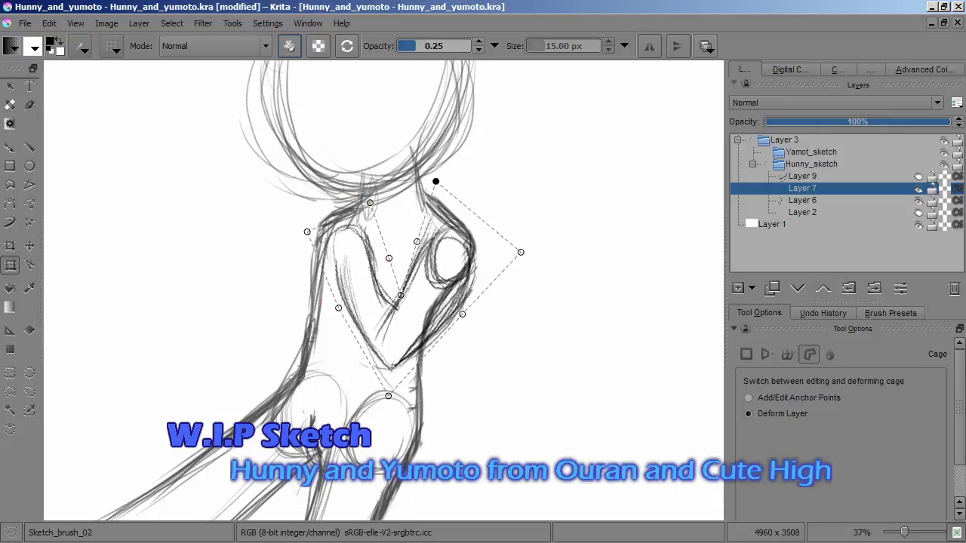
Try to reshape the arms by moving the cage anchor points, and revert to the stroke before the transform
{"action": "scroll", "coordinate": [412, 212], "scroll_direction": "down", "scroll_amount": 2}
{"action": "scroll", "coordinate": [328, 312], "scroll_direction": "up", "scroll_amount": 4}
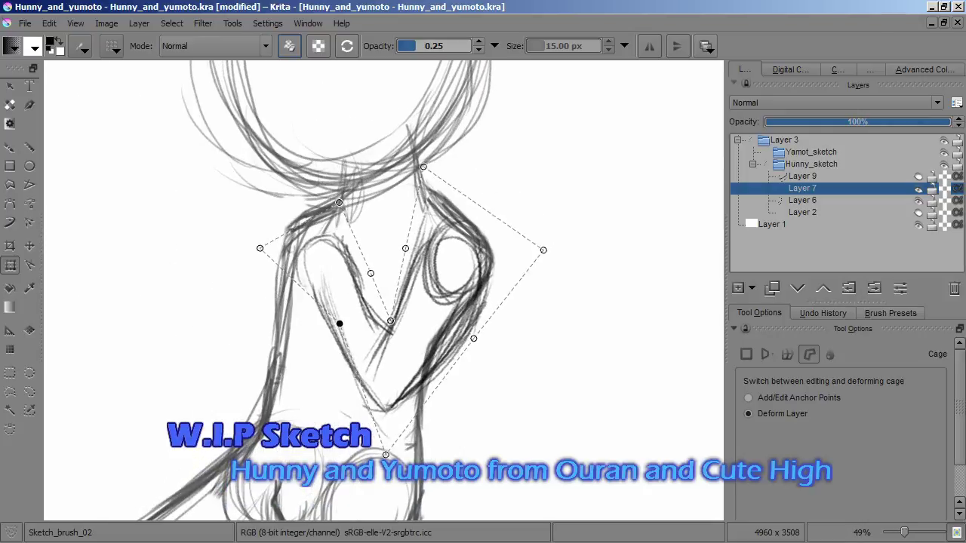
{"action": "mouse_move", "coordinate": [340, 324]}
{"action": "left_mouse_down"}
{"action": "mouse_move", "coordinate": [343, 309]}
{"action": "mouse_move", "coordinate": [358, 310]}
{"action": "mouse_move", "coordinate": [345, 291]}
{"action": "mouse_move", "coordinate": [334, 309]}
{"action": "mouse_move", "coordinate": [323, 237]}
{"action": "left_mouse_up"}
{"action": "left_click_drag", "start_coordinate": [364, 379], "coordinate": [352, 418]}
{"action": "left_click_drag", "start_coordinate": [419, 292], "coordinate": [481, 350]}
{"action": "key", "text": "Return"}
{"action": "scroll", "coordinate": [400, 217], "scroll_direction": "down", "scroll_amount": 3}
{"action": "left_click", "coordinate": [823, 313]}
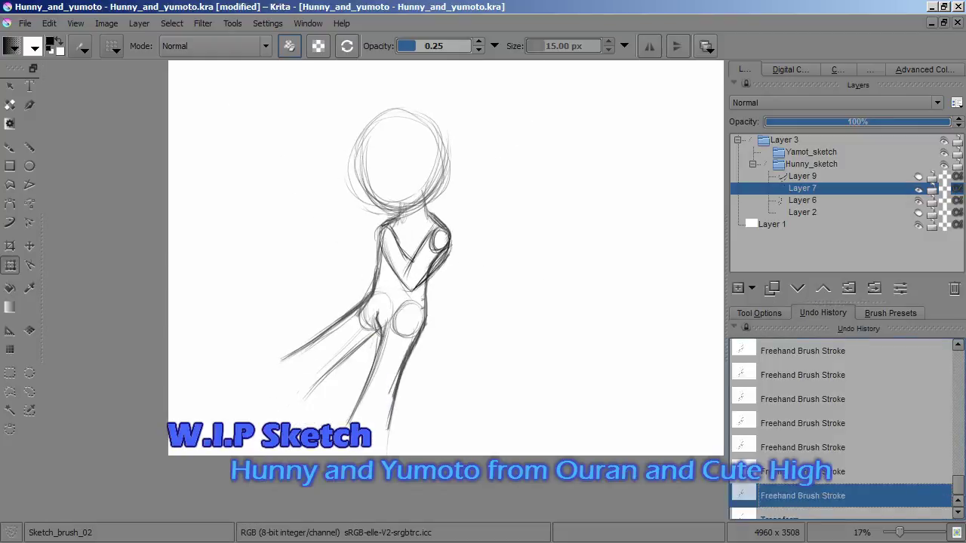
Hide Layer 7 and sketch the rear upper arm on a new layer
{"action": "scroll", "coordinate": [395, 260], "scroll_direction": "up", "scroll_amount": 3}
{"action": "key", "text": "b"}
{"action": "key", "text": "Insert"}
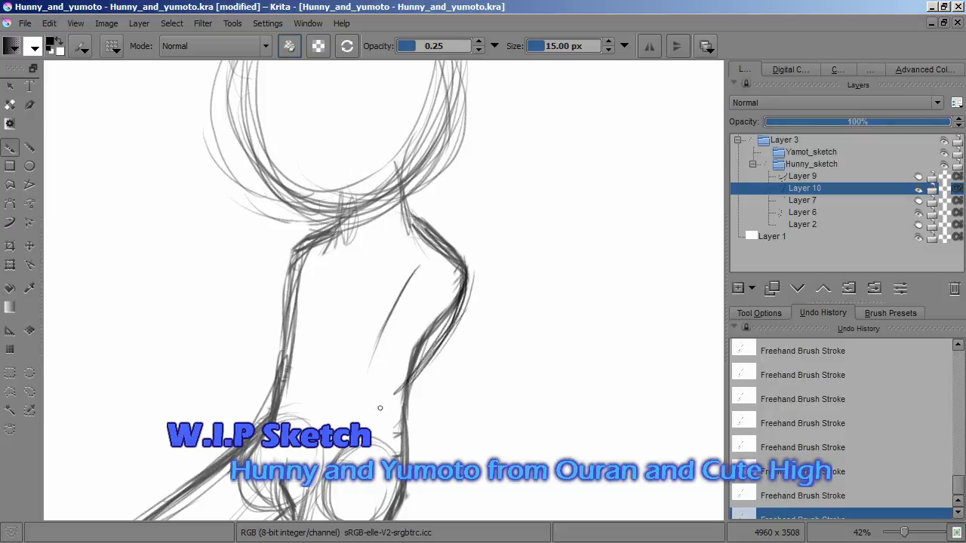
{"action": "left_click_drag", "start_coordinate": [444, 347], "coordinate": [476, 272]}
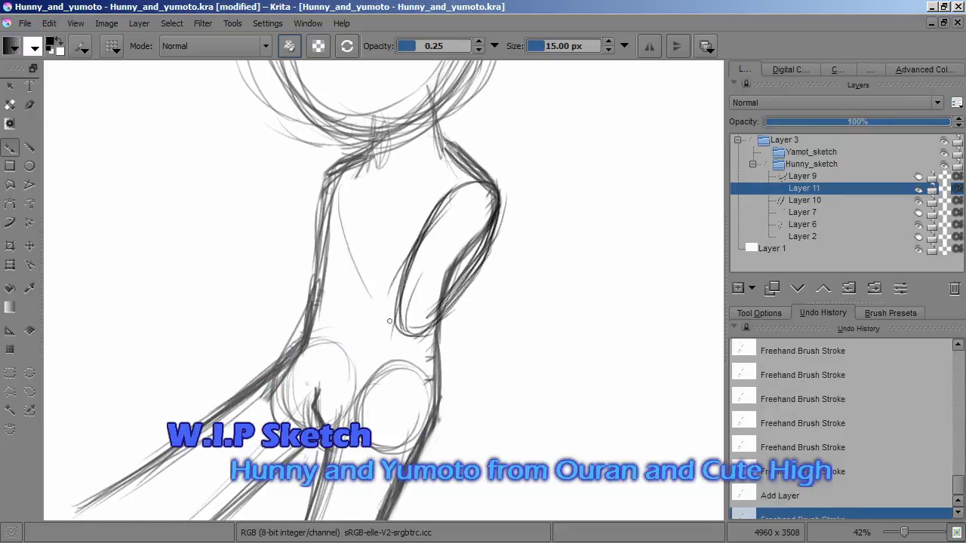
Sketch an elongated oval for the rear arm's forearm on its own layer and try out lines for the front arm
{"action": "scroll", "coordinate": [392, 313], "scroll_direction": "up", "scroll_amount": 1}
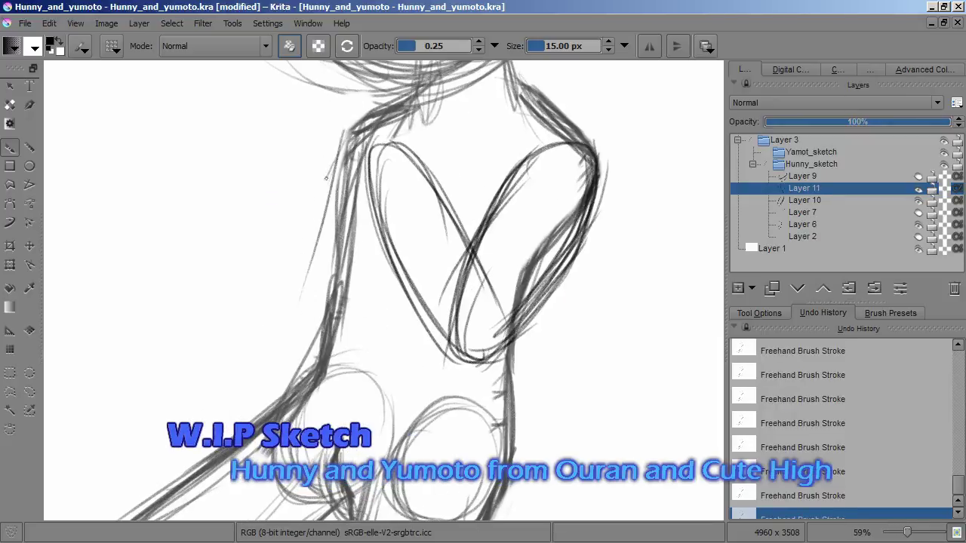
{"action": "scroll", "coordinate": [420, 201], "scroll_direction": "down", "scroll_amount": 4}
{"action": "scroll", "coordinate": [408, 291], "scroll_direction": "up", "scroll_amount": 3}
{"action": "scroll", "coordinate": [408, 291], "scroll_direction": "down", "scroll_amount": 3}
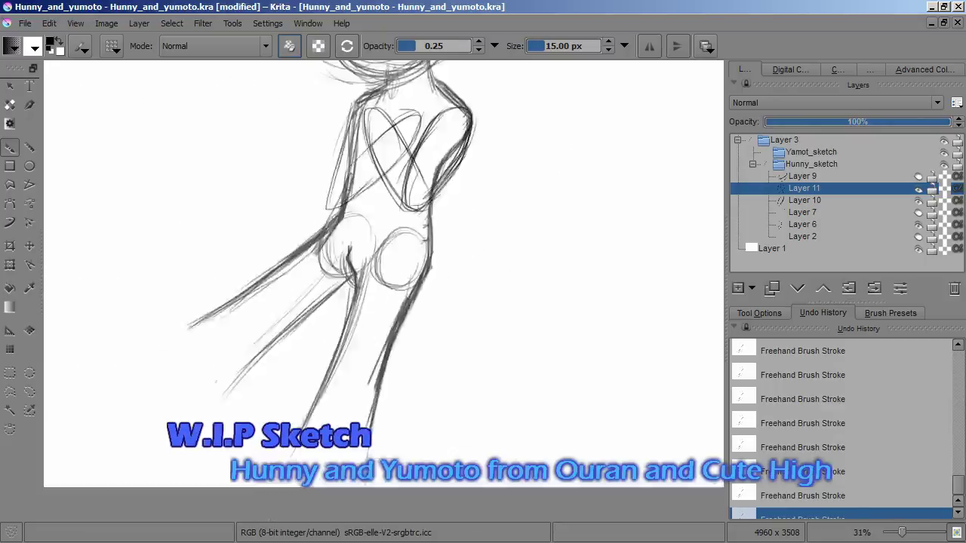
{"action": "scroll", "coordinate": [408, 290], "scroll_direction": "up", "scroll_amount": 3}
{"action": "scroll", "coordinate": [408, 291], "scroll_direction": "down", "scroll_amount": 2}
{"action": "scroll", "coordinate": [408, 291], "scroll_direction": "up", "scroll_amount": 2}
Transform the rear forearm oval to a steeper angle at the elbow and group it with the upper arm layer
{"action": "key", "text": "ctrl+t"}
{"action": "left_click_drag", "start_coordinate": [528, 317], "coordinate": [528, 287]}
{"action": "key", "text": "Return"}
{"action": "key", "text": "ctrl+t"}
{"action": "key", "text": "Return"}
{"action": "key", "text": "ctrl+t"}
{"action": "key", "text": "Return"}
{"action": "key", "text": "ctrl+g"}
Sketch the front upper arm and its forearm as elongated ovals on two new separate layers
{"action": "key", "text": "Insert"}
{"action": "key", "text": "b"}
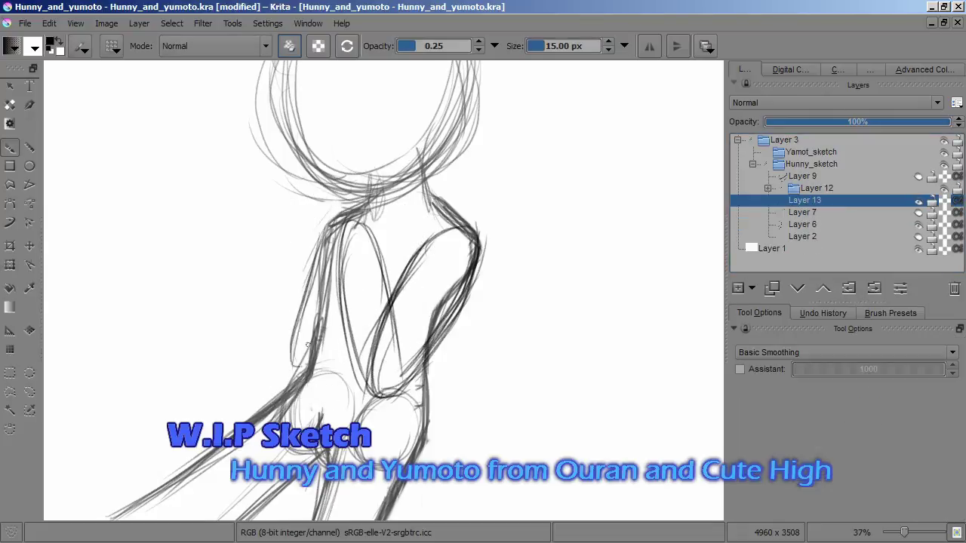
{"action": "key", "text": "Insert"}
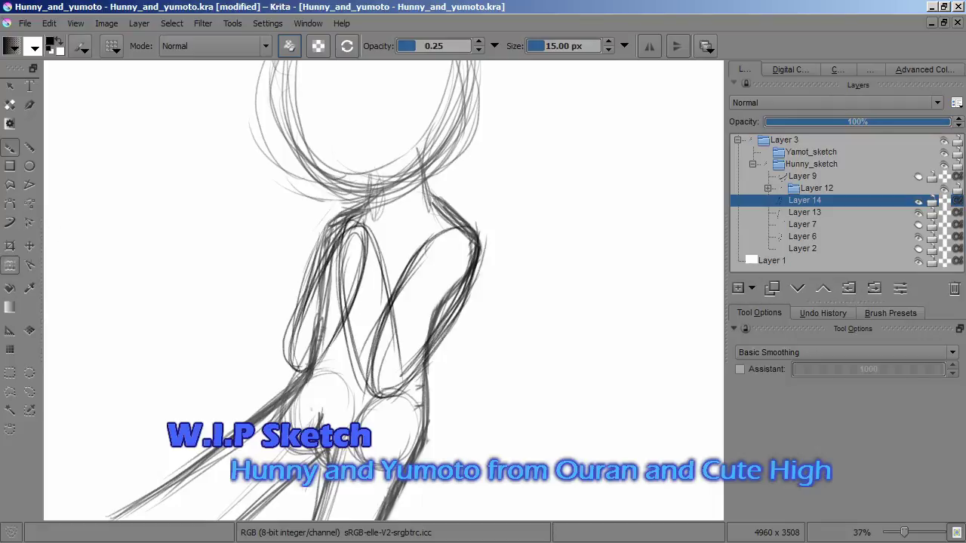
Transform the front forearm so it meets the elbow and group the two front arm layers
{"action": "key", "text": "ctrl+t"}
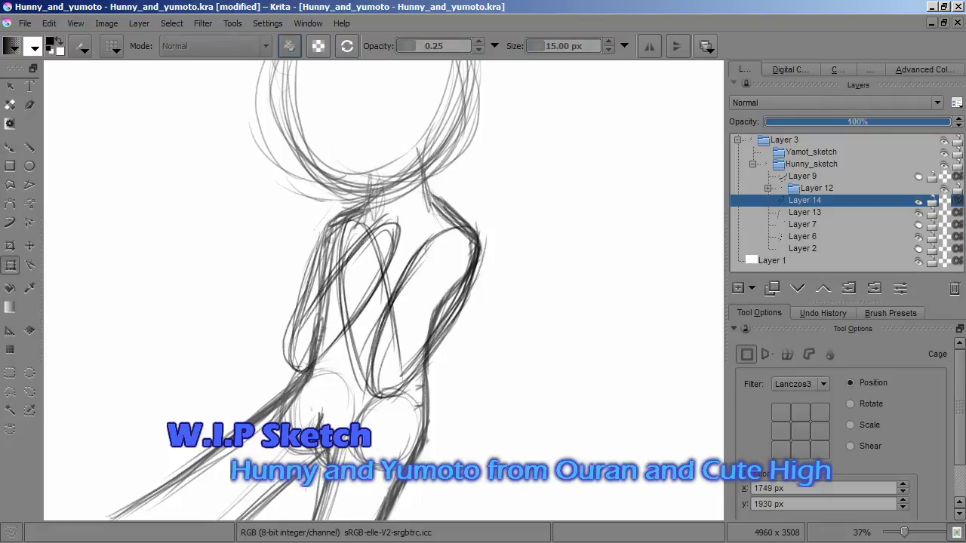
{"action": "left_click_drag", "start_coordinate": [354, 287], "coordinate": [332, 335]}
{"action": "key", "text": "shift+Down"}
{"action": "key", "text": "ctrl+g"}
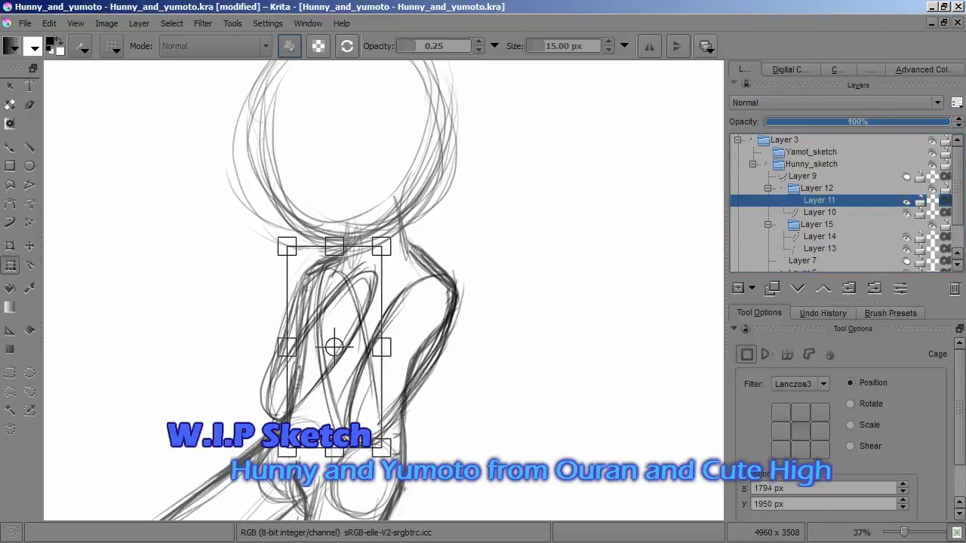
Rotate the rear forearm oval outward at the elbow and swing the whole rear arm group away from the torso
{"action": "left_click", "coordinate": [819, 236]}
{"action": "left_click_drag", "start_coordinate": [284, 399], "coordinate": [276, 405]}
{"action": "key", "text": "Return"}
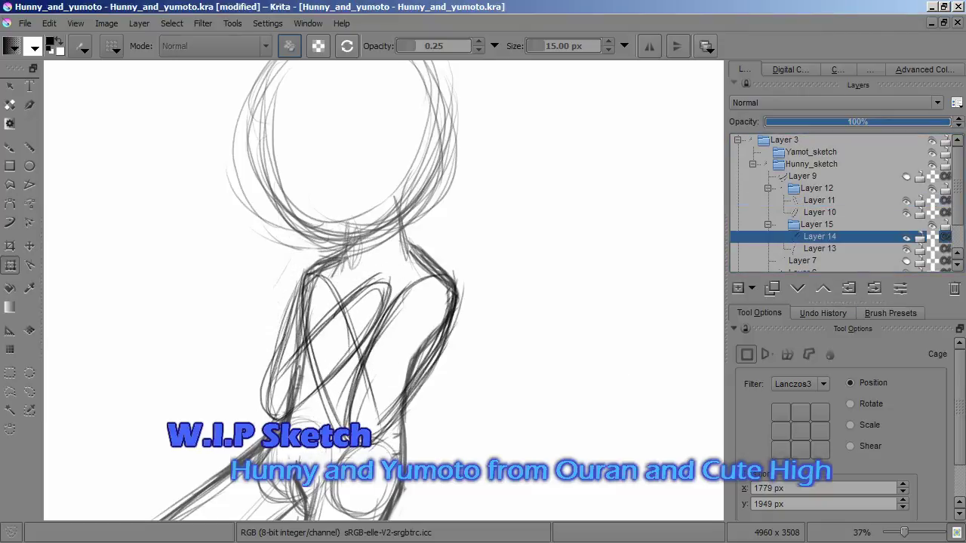
{"action": "scroll", "coordinate": [389, 91], "scroll_direction": "down", "scroll_amount": 3}
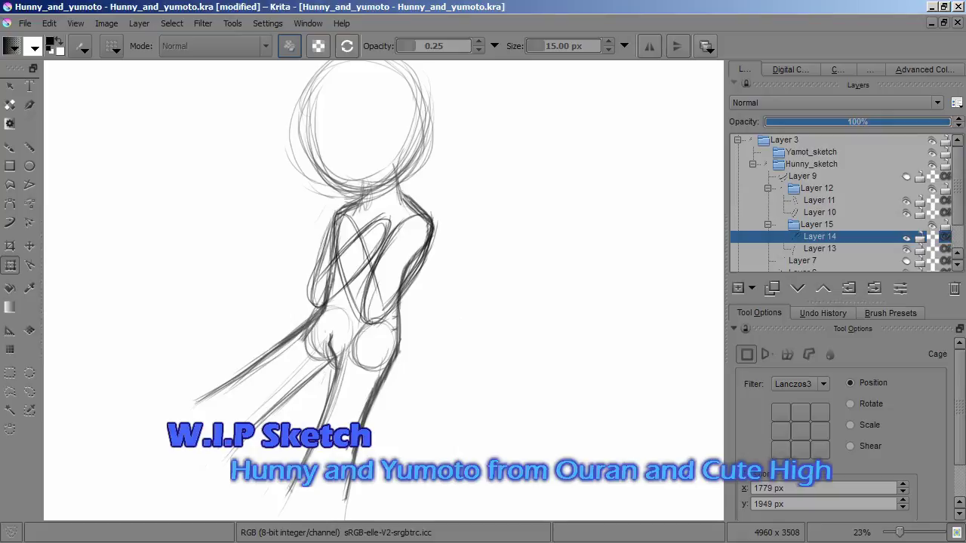
{"action": "scroll", "coordinate": [338, 291], "scroll_direction": "up", "scroll_amount": 2}
{"action": "left_click", "coordinate": [820, 200]}
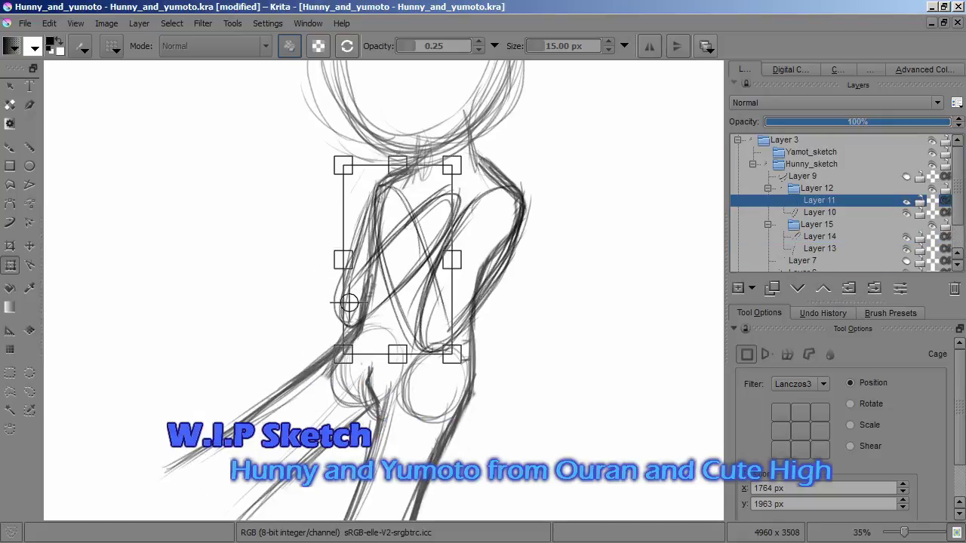
{"action": "left_click", "coordinate": [820, 236]}
{"action": "left_click", "coordinate": [816, 224]}
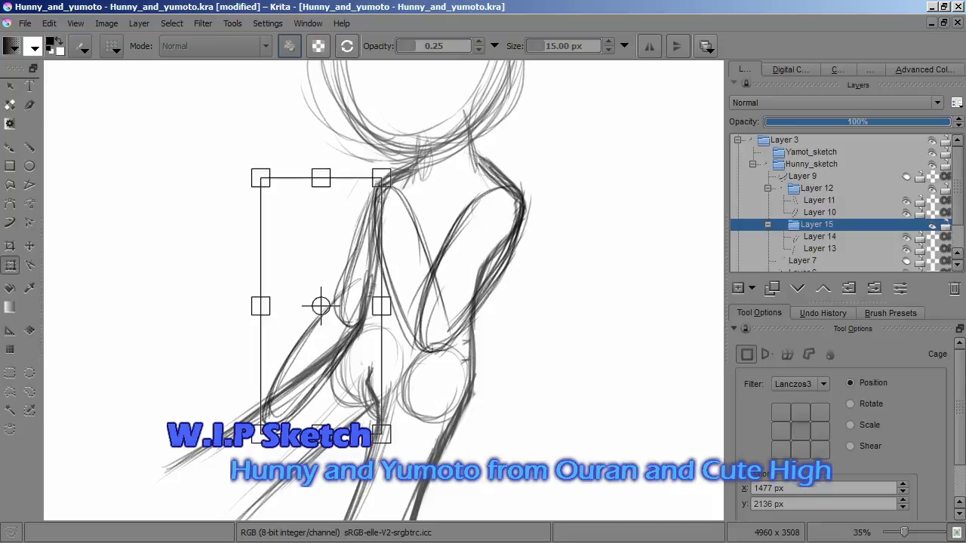
{"action": "scroll", "coordinate": [383, 290], "scroll_direction": "down", "scroll_amount": 3}
{"action": "scroll", "coordinate": [383, 291], "scroll_direction": "up", "scroll_amount": 3}
Transform the front forearm and arm group so the front arm hangs outward from the shoulder, away from the torso
{"action": "left_click", "coordinate": [819, 200]}
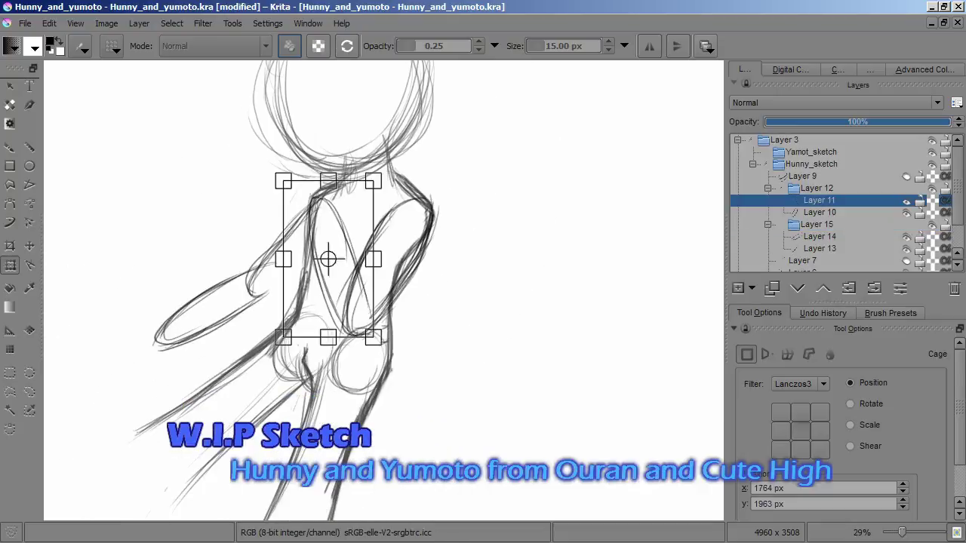
{"action": "key", "text": "ctrl+z"}
{"action": "key", "text": "ctrl+z"}
{"action": "key", "text": "ctrl+z"}
{"action": "key", "text": "ctrl+z"}
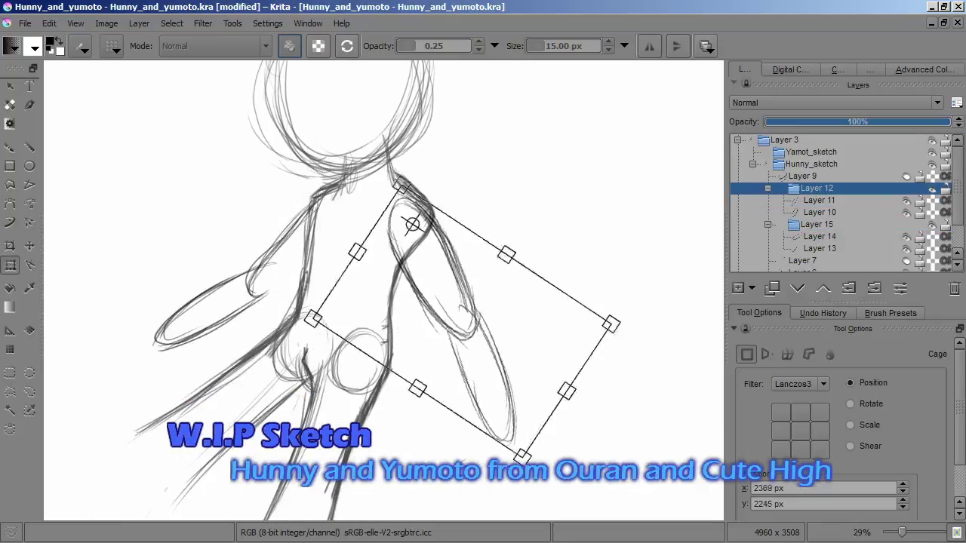
Bend the front forearm at the elbow and rotate the arm group so the forearm crosses the waist
{"action": "key", "text": "ctrl+z"}
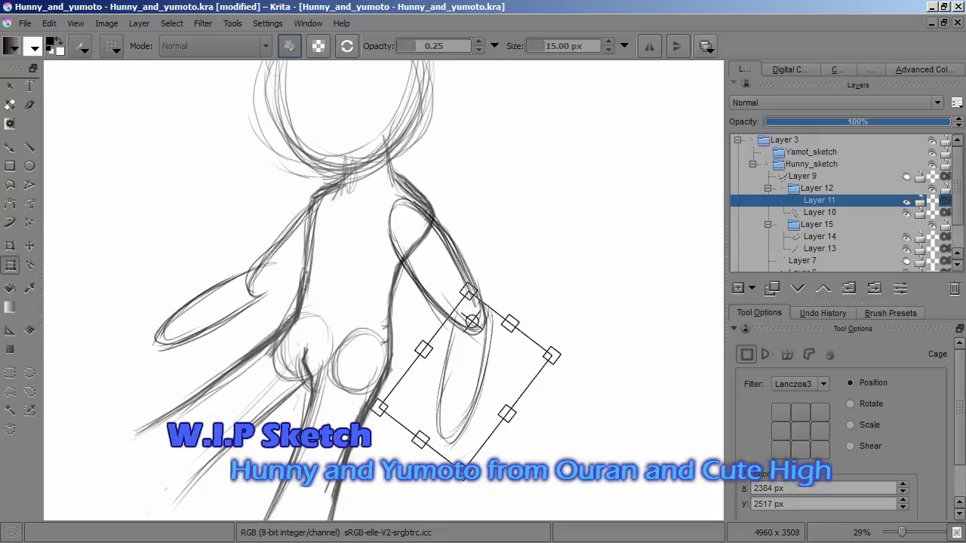
{"action": "key", "text": "ctrl+z"}
{"action": "key", "text": "ctrl+z"}
{"action": "key", "text": "ctrl+z"}
{"action": "key", "text": "ctrl+z"}
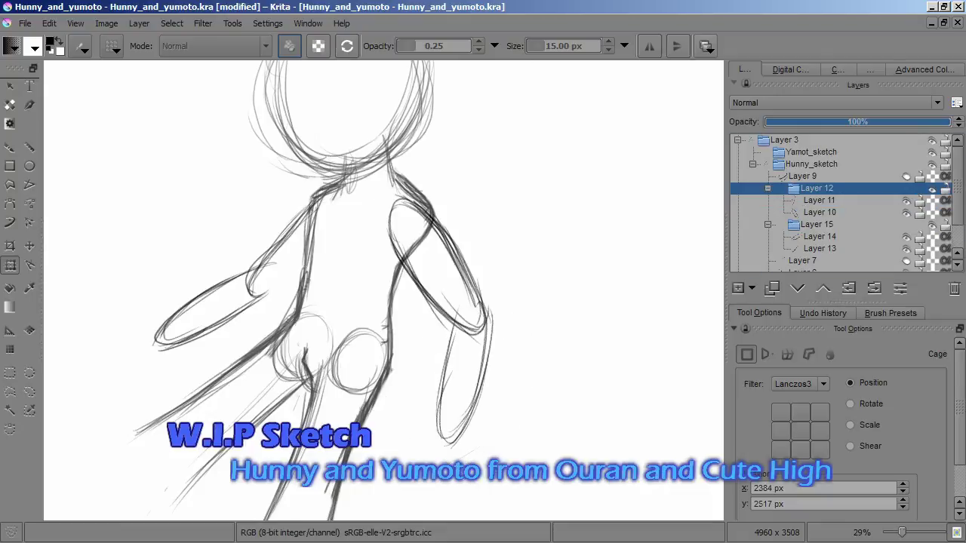
{"action": "key", "text": "ctrl+z"}
{"action": "key", "text": "ctrl+z"}
{"action": "key", "text": "ctrl+z"}
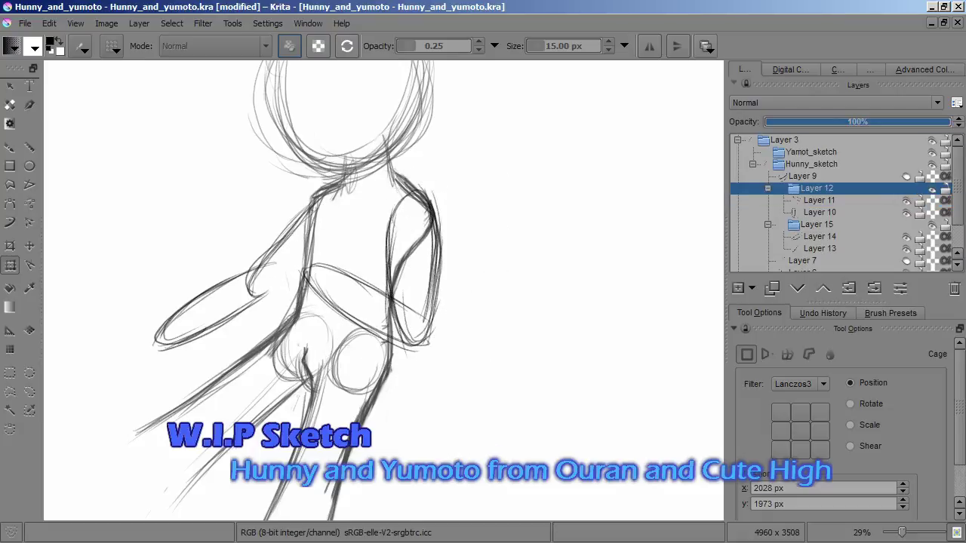
Transform the front arm so the forearm rises more steeply from the elbow across the stomach
{"action": "key", "text": "minus"}
{"action": "key", "text": "plus"}
{"action": "key", "text": "plus"}
{"action": "key", "text": "ctrl+z"}
{"action": "key", "text": "ctrl+z"}
{"action": "key", "text": "ctrl+z"}
{"action": "key", "text": "plus"}
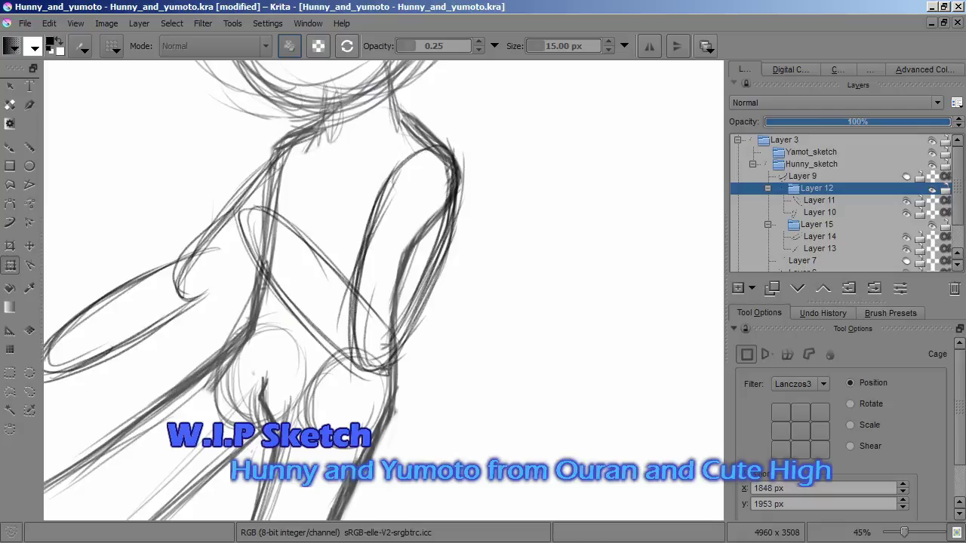
Hide the rear arm group and try the front upper arm angled inward across the torso with the forearm pointing up
{"action": "left_click", "coordinate": [819, 212]}
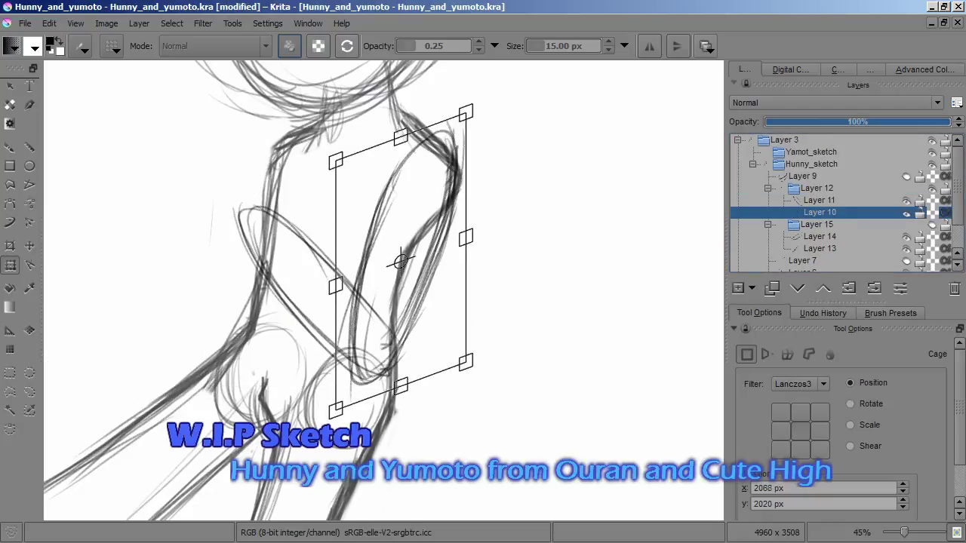
{"action": "key", "text": "ctrl+z"}
{"action": "left_click", "coordinate": [816, 188]}
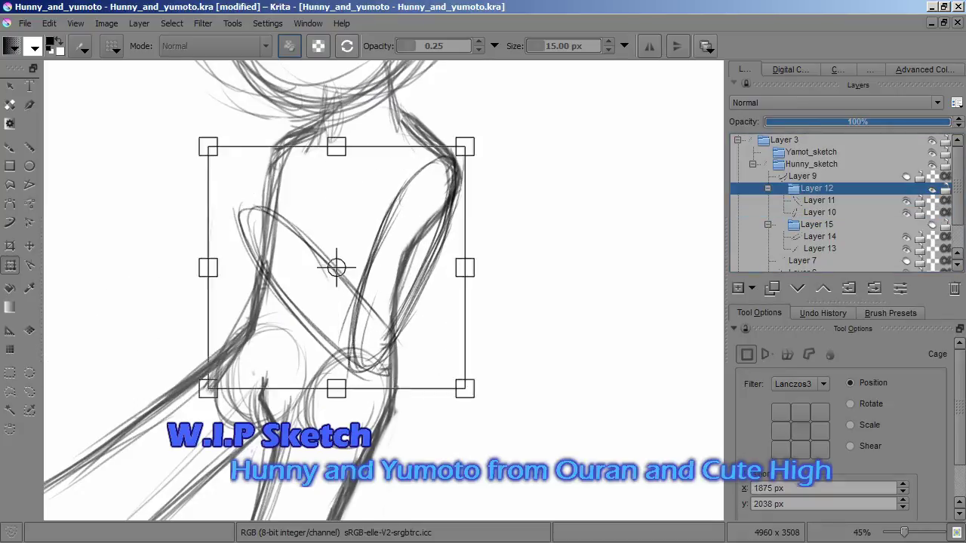
{"action": "left_click_drag", "start_coordinate": [528, 317], "coordinate": [482, 362]}
{"action": "key", "text": "ctrl+z"}
{"action": "left_click", "coordinate": [819, 200]}
{"action": "left_click_drag", "start_coordinate": [312, 259], "coordinate": [309, 308]}
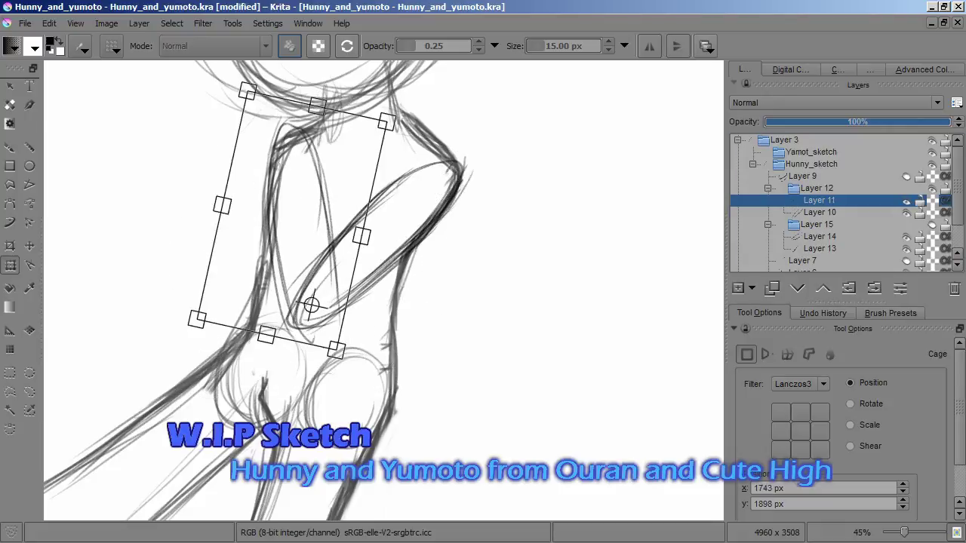
Clear the front upper arm and forearm drawings from Layer 10 and Layer 11, keeping the empty layers
{"action": "key", "text": "ctrl+z"}
{"action": "key", "text": "minus"}
{"action": "key", "text": "minus"}
{"action": "key", "text": "plus"}
{"action": "key", "text": "plus"}
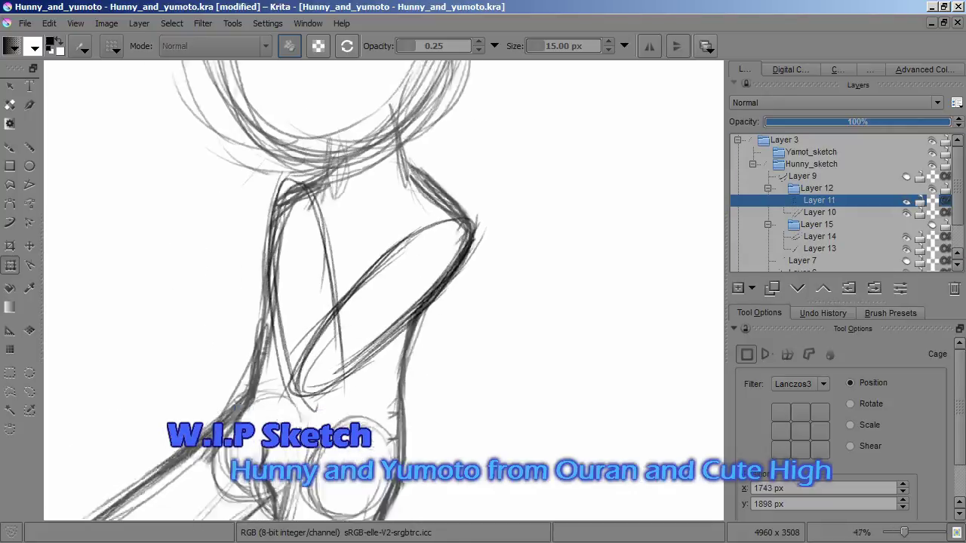
{"action": "key", "text": "b"}
{"action": "mouse_move", "coordinate": [302, 196]}
{"action": "left_mouse_down"}
{"action": "mouse_move", "coordinate": [272, 334]}
{"action": "mouse_move", "coordinate": [442, 204]}
{"action": "mouse_move", "coordinate": [313, 273]}
{"action": "left_mouse_up"}
{"action": "key", "text": "e"}
{"action": "key", "text": "ctrl+t"}
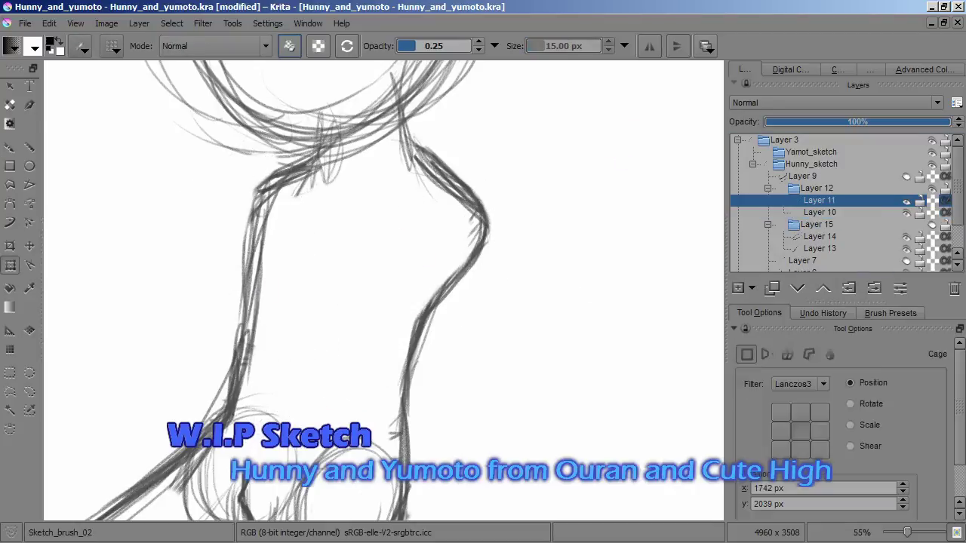
Sketch a rough bent front arm and a round-headed, stubby-limbed plush shape against the chest on Layer 11
{"action": "key", "text": "b"}
{"action": "key", "text": "minus"}
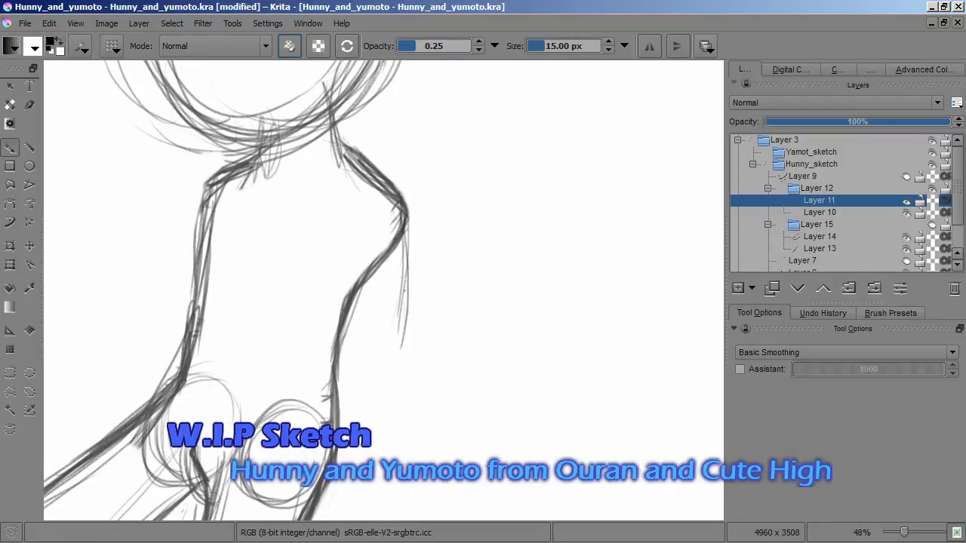
{"action": "mouse_move", "coordinate": [243, 274]}
{"action": "left_mouse_down"}
{"action": "mouse_move", "coordinate": [294, 264]}
{"action": "mouse_move", "coordinate": [250, 248]}
{"action": "left_mouse_up"}
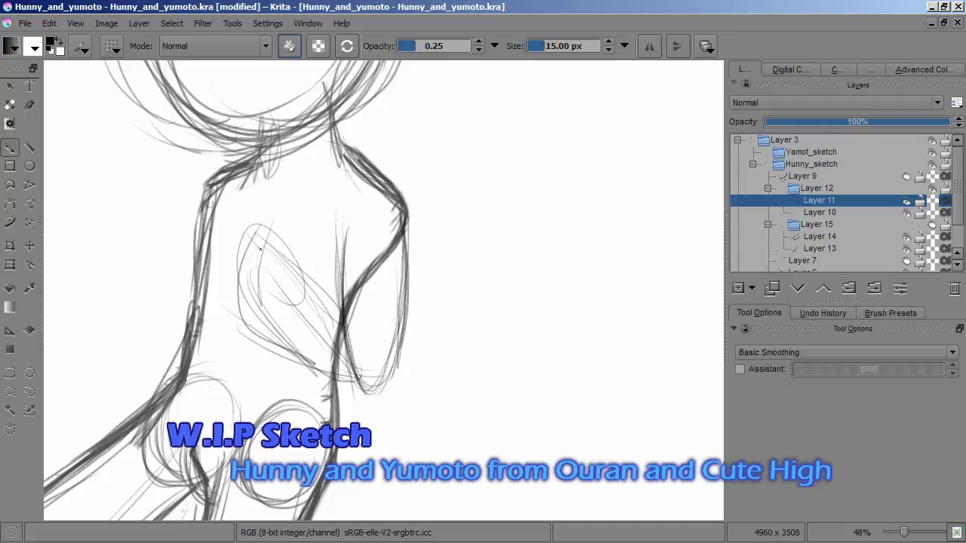
{"action": "key", "text": "ctrl+z"}
{"action": "left_click_drag", "start_coordinate": [332, 162], "coordinate": [317, 168]}
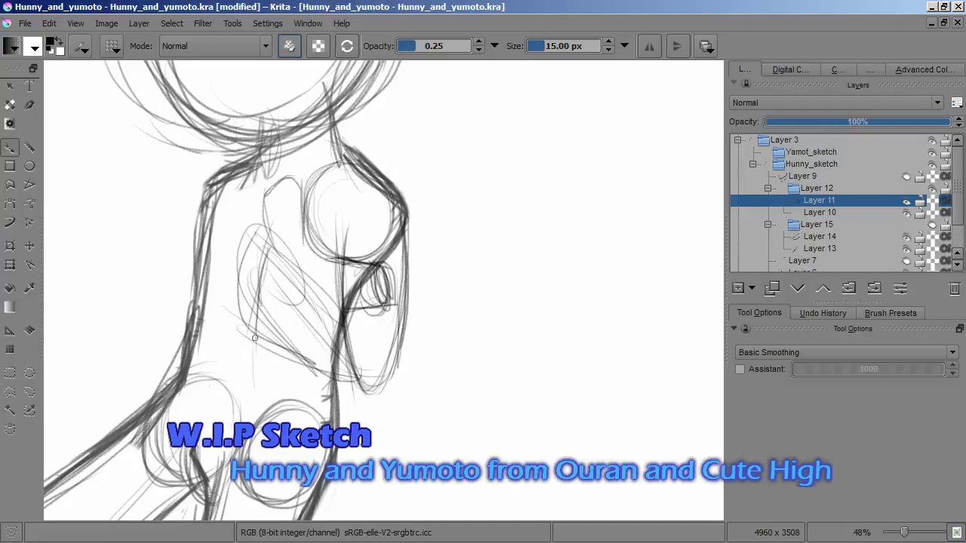
Erase the rough arm ovals that overlap the plush shape on Layer 11
{"action": "key", "text": "e"}
{"action": "mouse_move", "coordinate": [256, 226]}
{"action": "left_mouse_down"}
{"action": "mouse_move", "coordinate": [257, 302]}
{"action": "mouse_move", "coordinate": [295, 332]}
{"action": "left_mouse_up"}
{"action": "left_click_drag", "start_coordinate": [378, 362], "coordinate": [411, 249]}
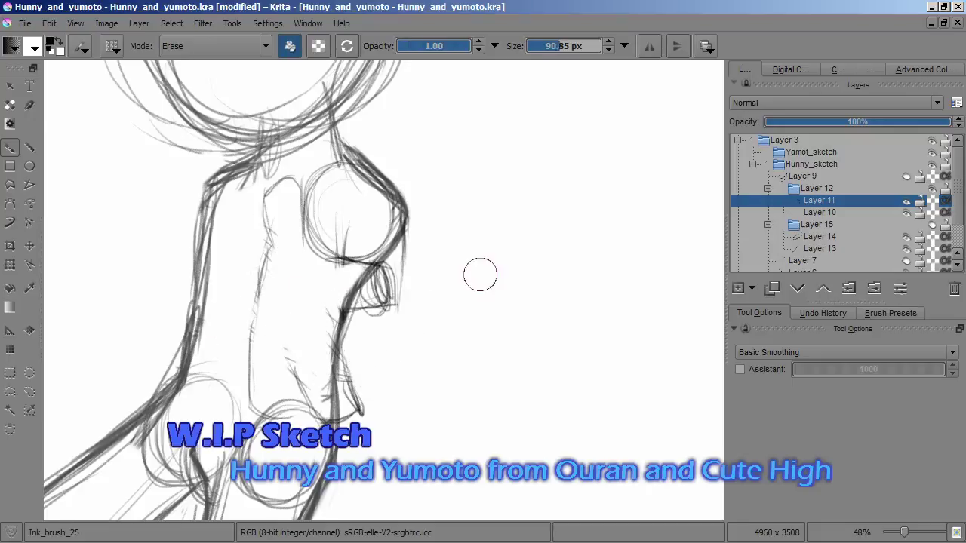
Redraw the outlines of the plush shape's head, limbs and body with darker strokes
{"action": "key", "text": "e"}
{"action": "left_click_drag", "start_coordinate": [273, 261], "coordinate": [300, 184]}
{"action": "scroll", "coordinate": [380, 278], "scroll_direction": "up", "scroll_amount": 3}
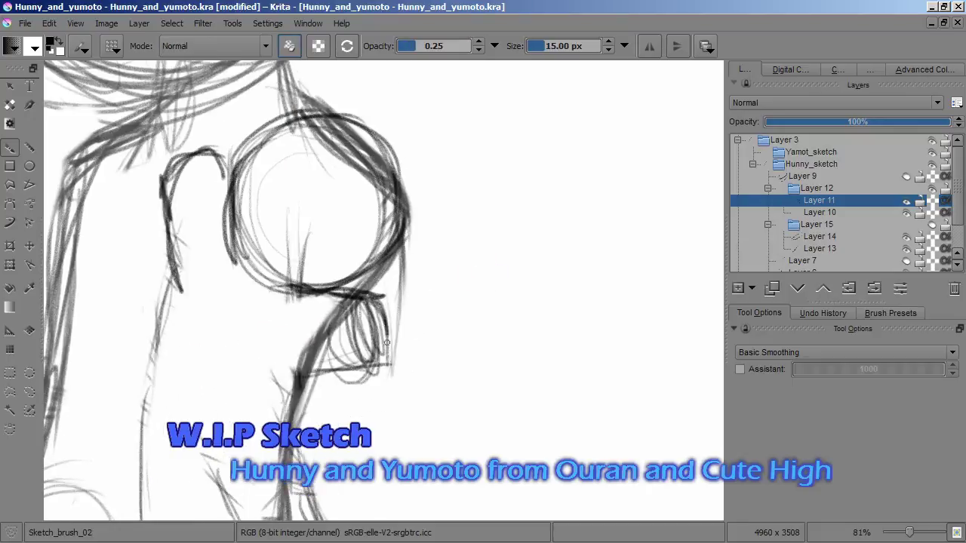
{"action": "left_click_drag", "start_coordinate": [201, 449], "coordinate": [235, 339]}
{"action": "left_click_drag", "start_coordinate": [235, 340], "coordinate": [265, 381]}
{"action": "left_click_drag", "start_coordinate": [184, 339], "coordinate": [195, 181]}
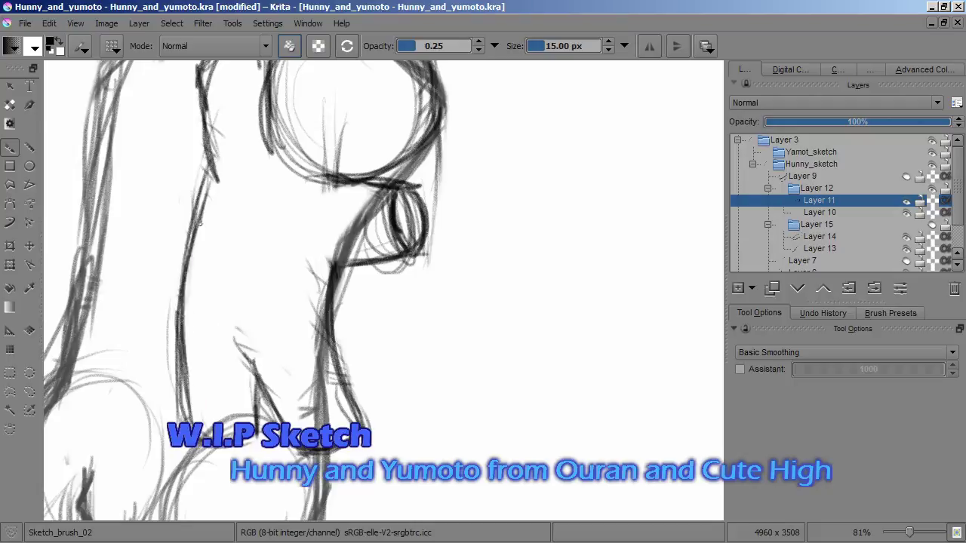
Draw the front arm on Layer 10, curving down from the shoulder and folding its forearm across the plush shape
{"action": "scroll", "coordinate": [431, 306], "scroll_direction": "down", "scroll_amount": 2}
{"action": "key", "text": "Page_Down"}
{"action": "left_click_drag", "start_coordinate": [419, 226], "coordinate": [347, 423]}
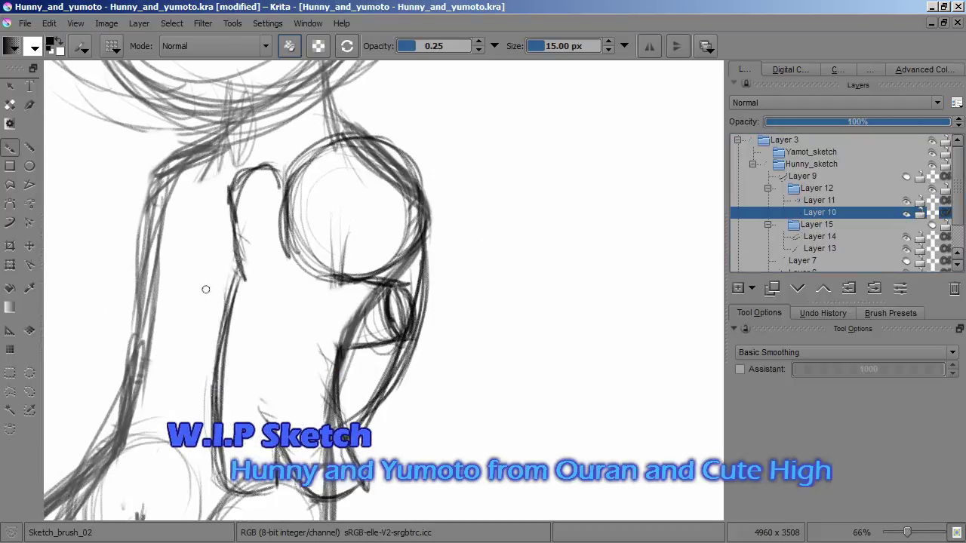
{"action": "left_click_drag", "start_coordinate": [337, 219], "coordinate": [216, 370]}
{"action": "left_click_drag", "start_coordinate": [280, 242], "coordinate": [181, 415]}
{"action": "scroll", "coordinate": [384, 290], "scroll_direction": "down", "scroll_amount": 3}
{"action": "scroll", "coordinate": [287, 270], "scroll_direction": "down", "scroll_amount": 3}
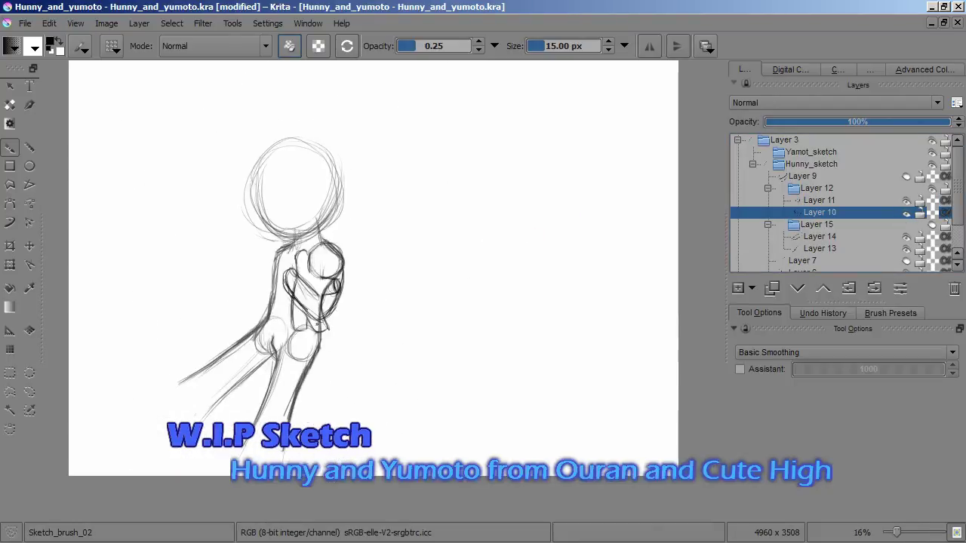
{"action": "scroll", "coordinate": [312, 324], "scroll_direction": "up", "scroll_amount": 3}
{"action": "left_click_drag", "start_coordinate": [347, 310], "coordinate": [249, 430]}
{"action": "left_click_drag", "start_coordinate": [287, 264], "coordinate": [242, 332]}
Show the rear arm group again, rotate it about the shoulder and remove its separate forearm layer
{"action": "scroll", "coordinate": [384, 291], "scroll_direction": "down", "scroll_amount": 3}
{"action": "left_click", "coordinate": [768, 187]}
{"action": "left_click", "coordinate": [817, 200]}
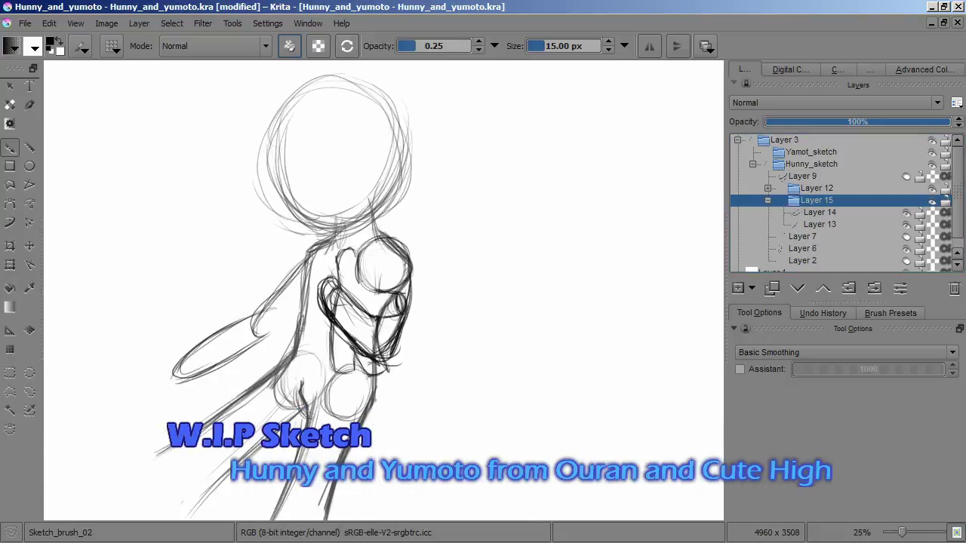
{"action": "key", "text": "ctrl+t"}
{"action": "mouse_move", "coordinate": [111, 297]}
{"action": "left_mouse_down"}
{"action": "mouse_move", "coordinate": [116, 242]}
{"action": "mouse_move", "coordinate": [174, 218]}
{"action": "left_mouse_up"}
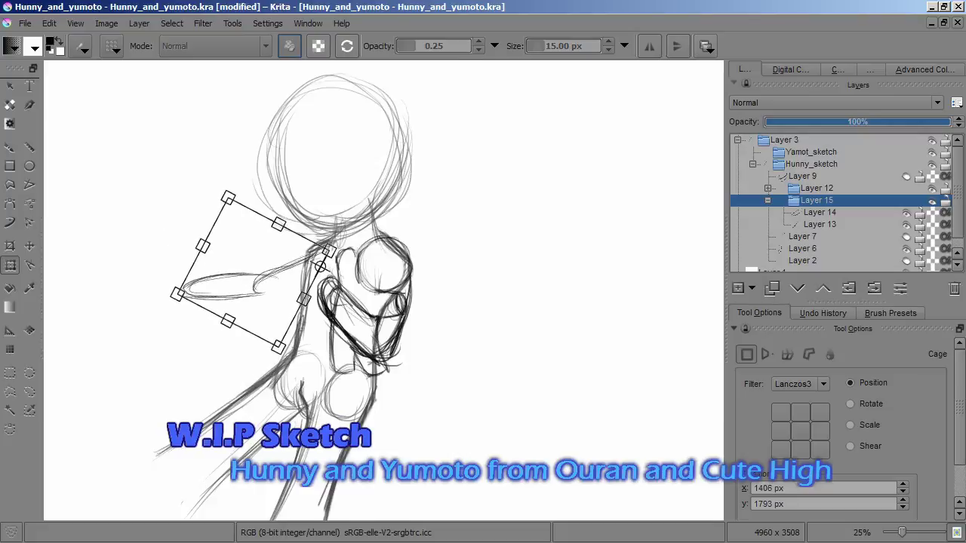
{"action": "key", "text": "Return"}
{"action": "left_click", "coordinate": [819, 212]}
{"action": "key", "text": "ctrl+e"}
Rework the rear upper arm on Layer 13 and rotate it closer to the torso
{"action": "key", "text": "b"}
{"action": "scroll", "coordinate": [299, 203], "scroll_direction": "up", "scroll_amount": 3}
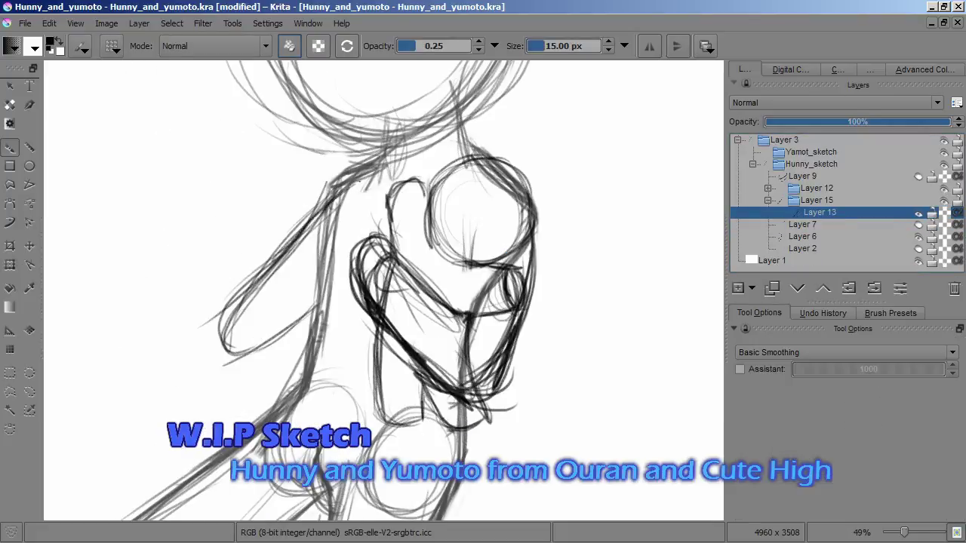
{"action": "mouse_move", "coordinate": [324, 205]}
{"action": "left_mouse_down"}
{"action": "mouse_move", "coordinate": [260, 312]}
{"action": "mouse_move", "coordinate": [294, 335]}
{"action": "left_mouse_up"}
{"action": "key", "text": "ctrl+t"}
{"action": "key", "text": "Return"}
Sketch the rear forearm on a new layer, reaching from the elbow across to the plush shape
{"action": "key", "text": "b"}
{"action": "key", "text": "Insert"}
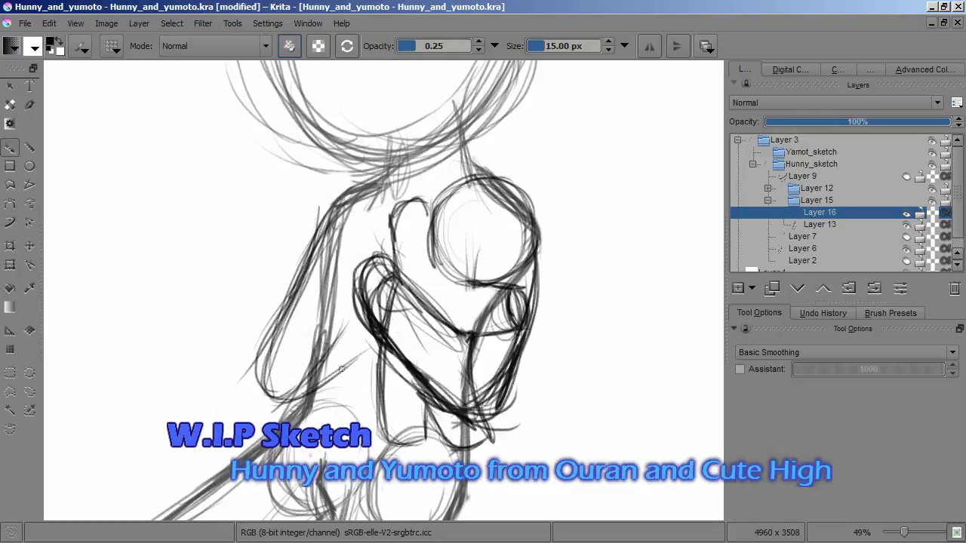
{"action": "scroll", "coordinate": [305, 332], "scroll_direction": "down", "scroll_amount": 2}
{"action": "scroll", "coordinate": [287, 323], "scroll_direction": "up", "scroll_amount": 3}
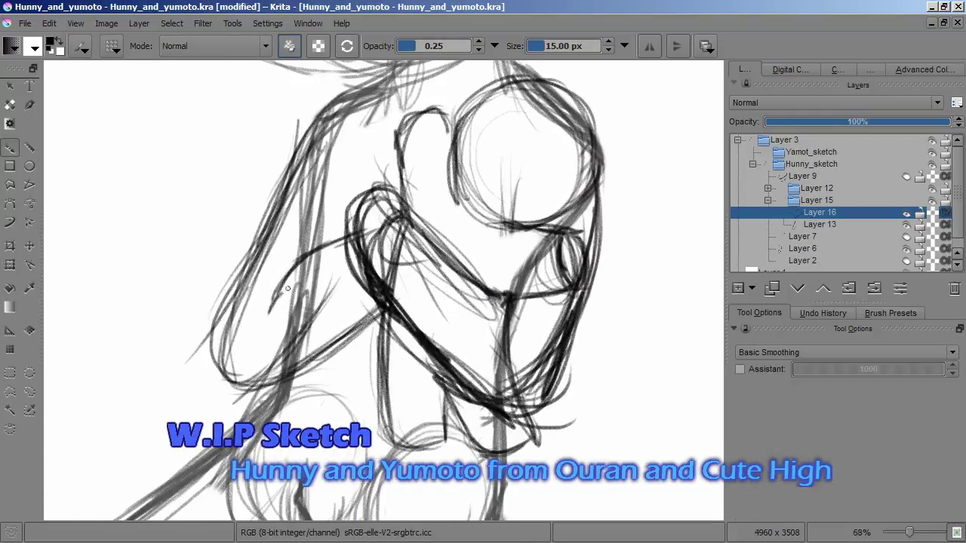
{"action": "scroll", "coordinate": [333, 345], "scroll_direction": "down", "scroll_amount": 3}
{"action": "scroll", "coordinate": [333, 346], "scroll_direction": "up", "scroll_amount": 3}
{"action": "scroll", "coordinate": [334, 345], "scroll_direction": "down", "scroll_amount": 1}
{"action": "scroll", "coordinate": [333, 346], "scroll_direction": "up", "scroll_amount": 1}
Hide the folded rear forearm and sketch a lowered arm with an oval forearm pointing outward on a new layer
{"action": "key", "text": "Insert"}
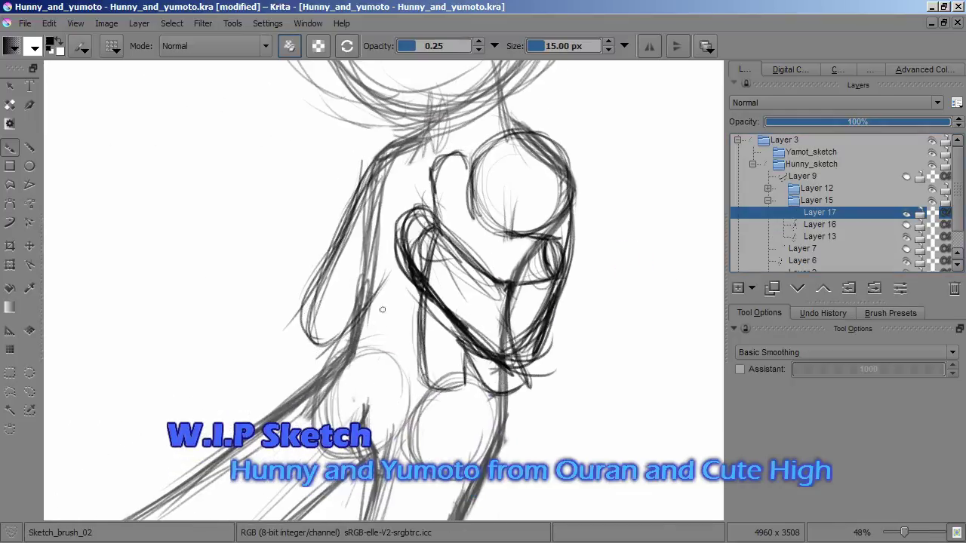
{"action": "scroll", "coordinate": [333, 346], "scroll_direction": "up", "scroll_amount": 1}
{"action": "scroll", "coordinate": [383, 290], "scroll_direction": "down", "scroll_amount": 3}
{"action": "scroll", "coordinate": [383, 291], "scroll_direction": "up", "scroll_amount": 2}
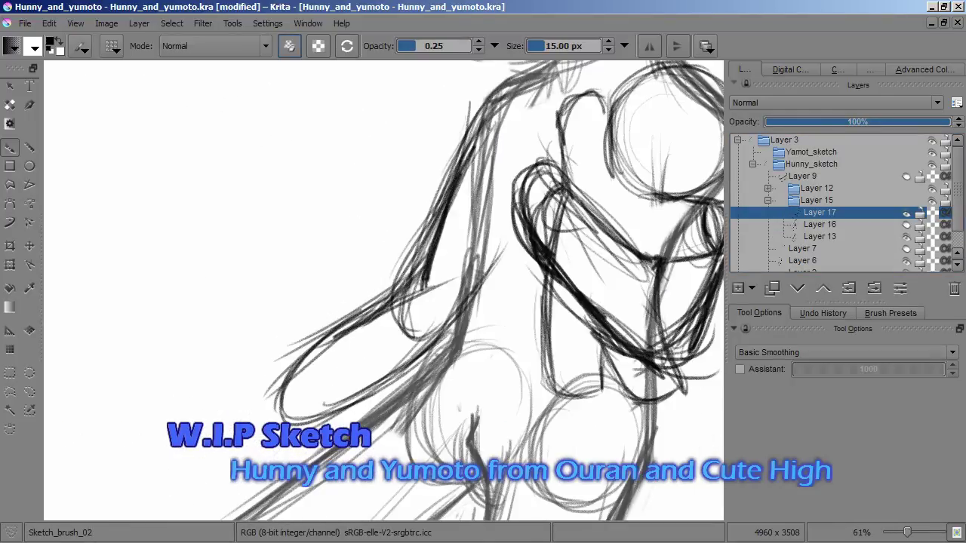
Erase the oval forearm, hide the old upper arm layer and redraw the lowered rear arm with straighter lines
{"action": "key", "text": "e"}
{"action": "left_click_drag", "start_coordinate": [316, 356], "coordinate": [393, 286]}
{"action": "key", "text": "e"}
{"action": "mouse_move", "coordinate": [453, 113]}
{"action": "left_mouse_down"}
{"action": "mouse_move", "coordinate": [437, 317]}
{"action": "mouse_move", "coordinate": [419, 324]}
{"action": "left_mouse_up"}
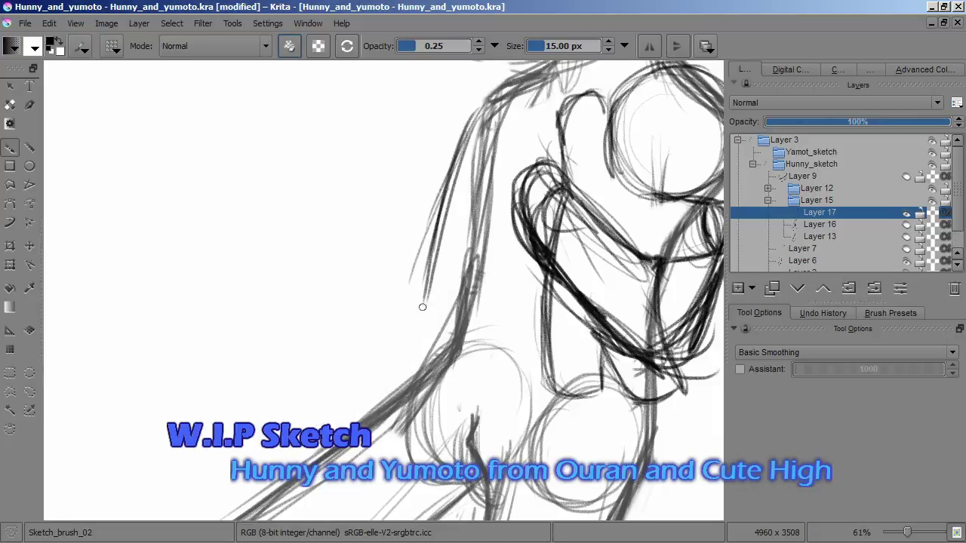
{"action": "left_click_drag", "start_coordinate": [313, 403], "coordinate": [426, 320]}
{"action": "left_click_drag", "start_coordinate": [453, 163], "coordinate": [420, 277]}
{"action": "left_click_drag", "start_coordinate": [491, 104], "coordinate": [320, 383]}
Sketch an open hand with spread fingers at the end of the lowered rear forearm on a new layer
{"action": "scroll", "coordinate": [292, 261], "scroll_direction": "up", "scroll_amount": 2}
{"action": "key", "text": "Insert"}
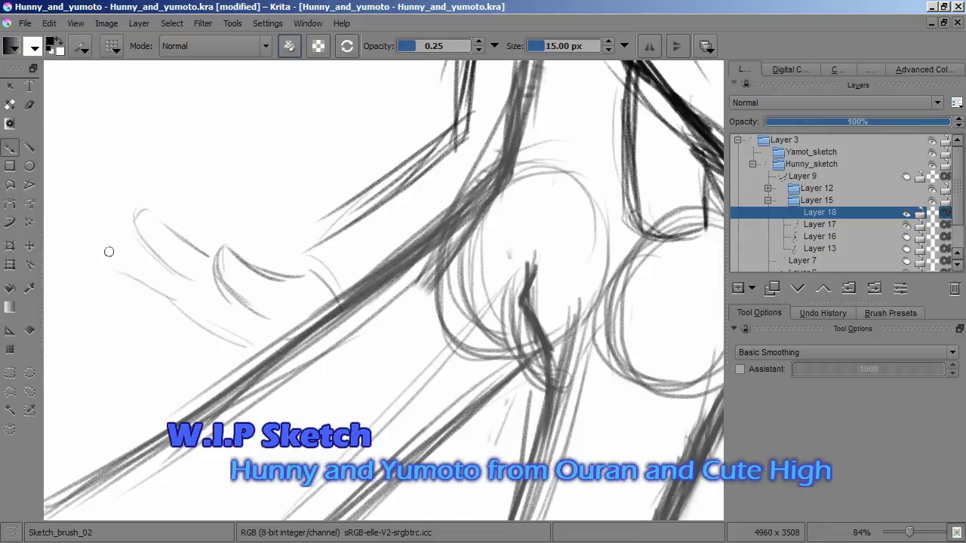
{"action": "scroll", "coordinate": [383, 290], "scroll_direction": "down", "scroll_amount": 6}
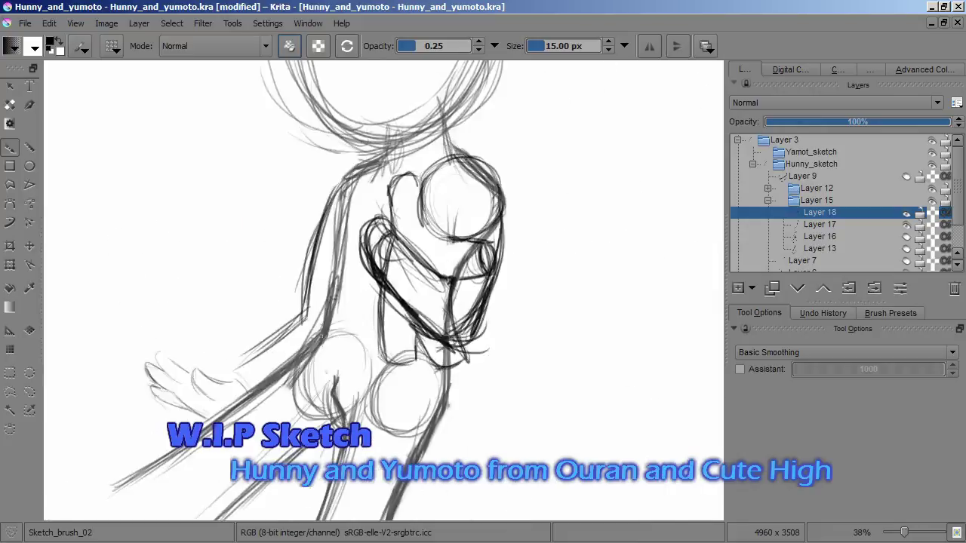
Hide the lowered arm and hand layers and show the rear arm version that reaches across to the plush shape
{"action": "scroll", "coordinate": [452, 324], "scroll_direction": "up", "scroll_amount": 3}
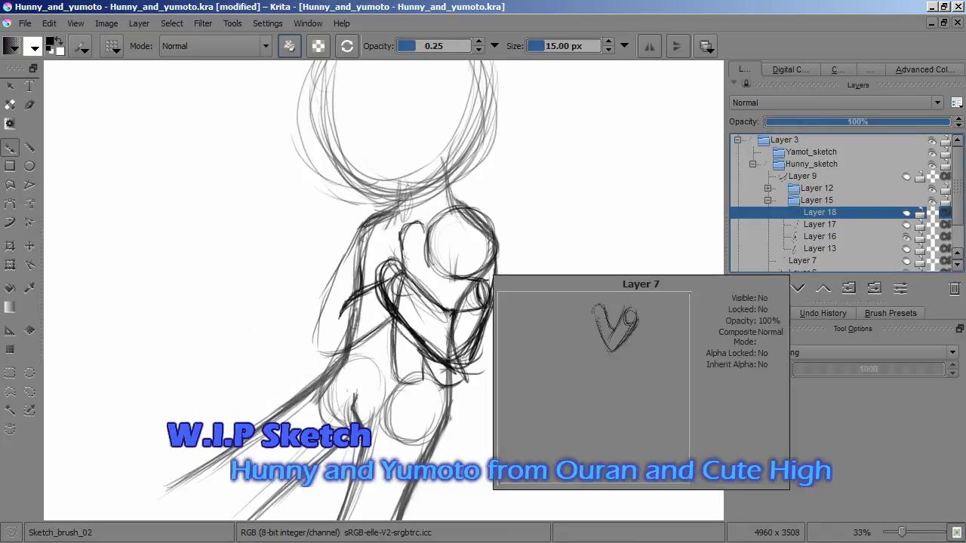
{"action": "scroll", "coordinate": [463, 323], "scroll_direction": "down", "scroll_amount": 3}
{"action": "scroll", "coordinate": [444, 324], "scroll_direction": "up", "scroll_amount": 3}
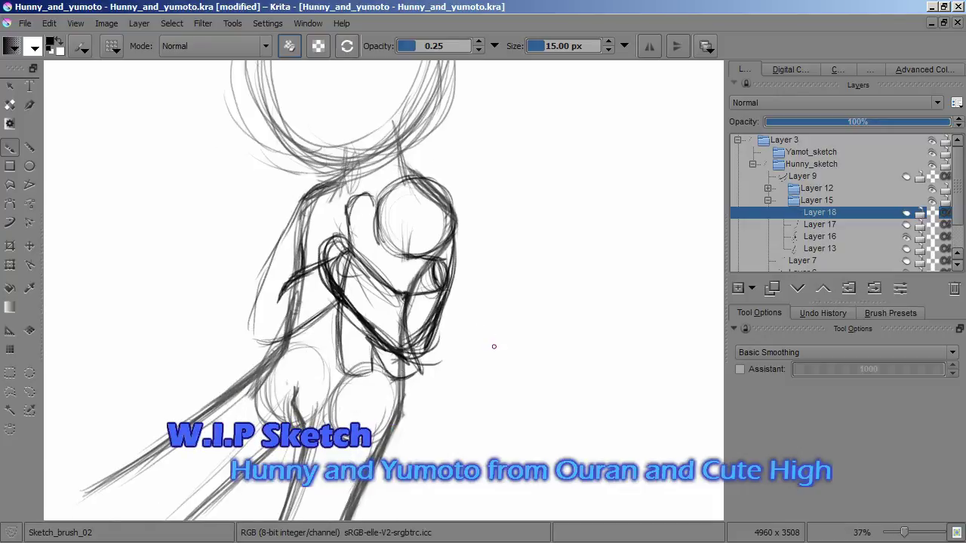
Hide the rear arm that crosses the torso and erase the lowered arm lines from Layer 17
{"action": "key", "text": "Page_Down"}
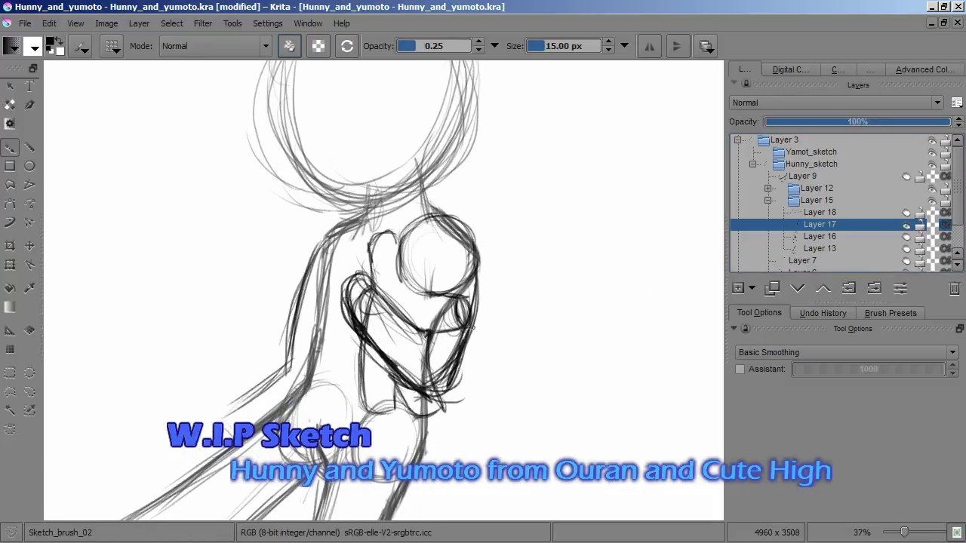
{"action": "key", "text": "e"}
{"action": "left_click_drag", "start_coordinate": [474, 176], "coordinate": [549, 234]}
{"action": "key", "text": "/"}
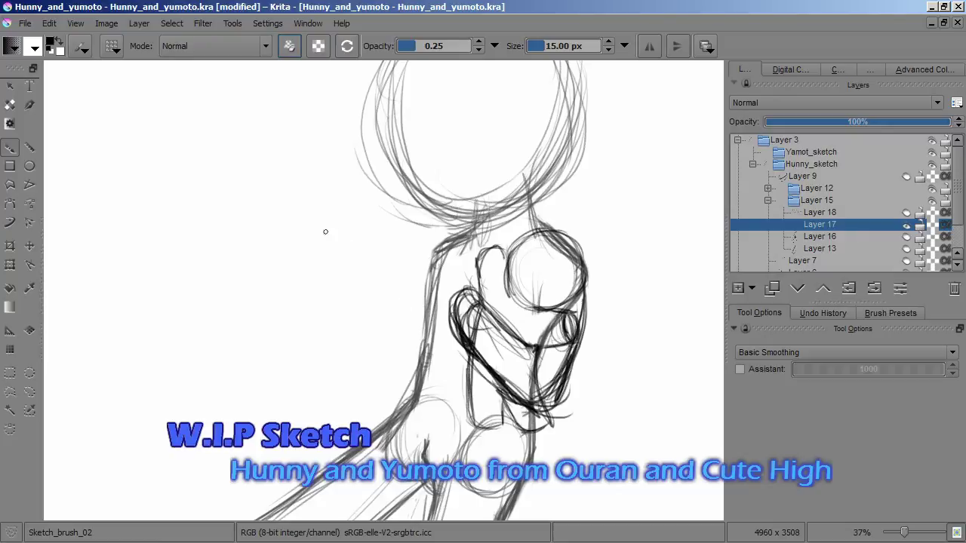
{"action": "scroll", "coordinate": [280, 142], "scroll_direction": "down", "scroll_amount": 3}
{"action": "scroll", "coordinate": [279, 142], "scroll_direction": "up", "scroll_amount": 4}
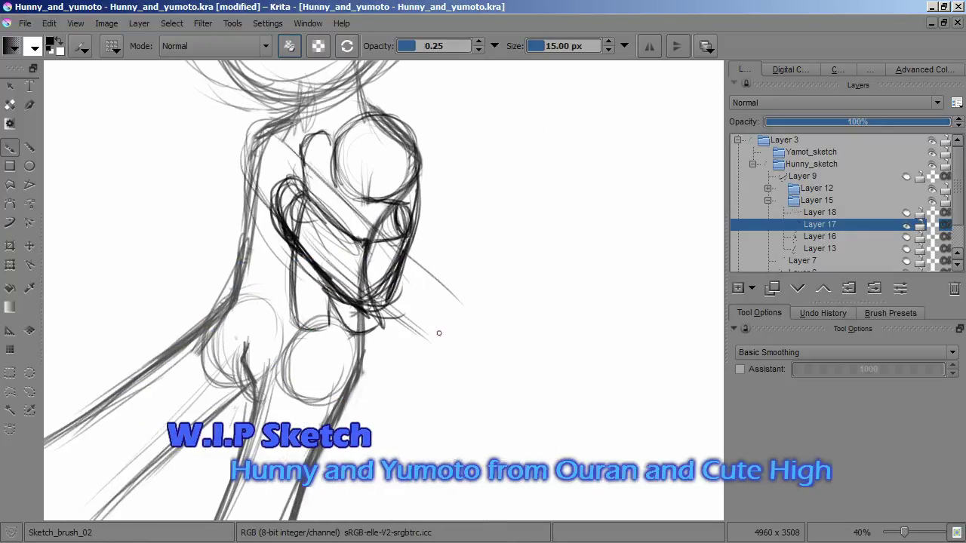
Sketch a rear arm on Layer 17 running diagonally from the shoulder across the torso, past the plush, ending in a cuff
{"action": "scroll", "coordinate": [399, 331], "scroll_direction": "up", "scroll_amount": 4}
{"action": "left_click_drag", "start_coordinate": [204, 188], "coordinate": [132, 302]}
{"action": "left_click_drag", "start_coordinate": [249, 147], "coordinate": [155, 309]}
{"action": "scroll", "coordinate": [156, 309], "scroll_direction": "down", "scroll_amount": 3}
{"action": "mouse_move", "coordinate": [147, 351]}
{"action": "left_mouse_down"}
{"action": "mouse_move", "coordinate": [226, 287]}
{"action": "mouse_move", "coordinate": [169, 236]}
{"action": "left_mouse_up"}
Sketch an open, drooping hand with thumb and fingers below the cuff on a new layer
{"action": "key", "text": "Insert"}
{"action": "scroll", "coordinate": [322, 456], "scroll_direction": "up", "scroll_amount": 3}
{"action": "left_click_drag", "start_coordinate": [462, 276], "coordinate": [456, 255]}
{"action": "mouse_move", "coordinate": [446, 276]}
{"action": "left_mouse_down"}
{"action": "mouse_move", "coordinate": [478, 311]}
{"action": "mouse_move", "coordinate": [472, 407]}
{"action": "mouse_move", "coordinate": [423, 324]}
{"action": "left_mouse_up"}
{"action": "left_click_drag", "start_coordinate": [421, 424], "coordinate": [450, 377]}
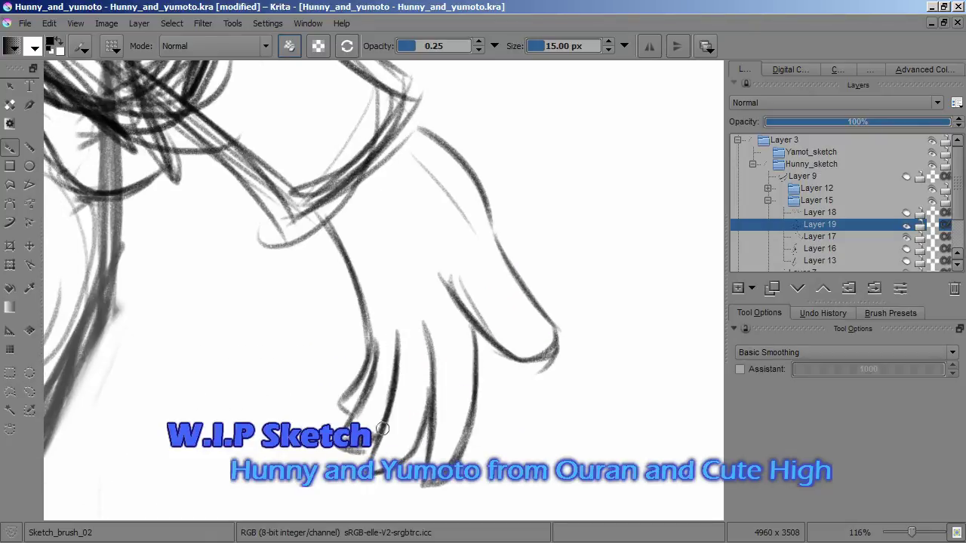
{"action": "scroll", "coordinate": [492, 403], "scroll_direction": "down", "scroll_amount": 8}
{"action": "scroll", "coordinate": [456, 384], "scroll_direction": "up", "scroll_amount": 3}
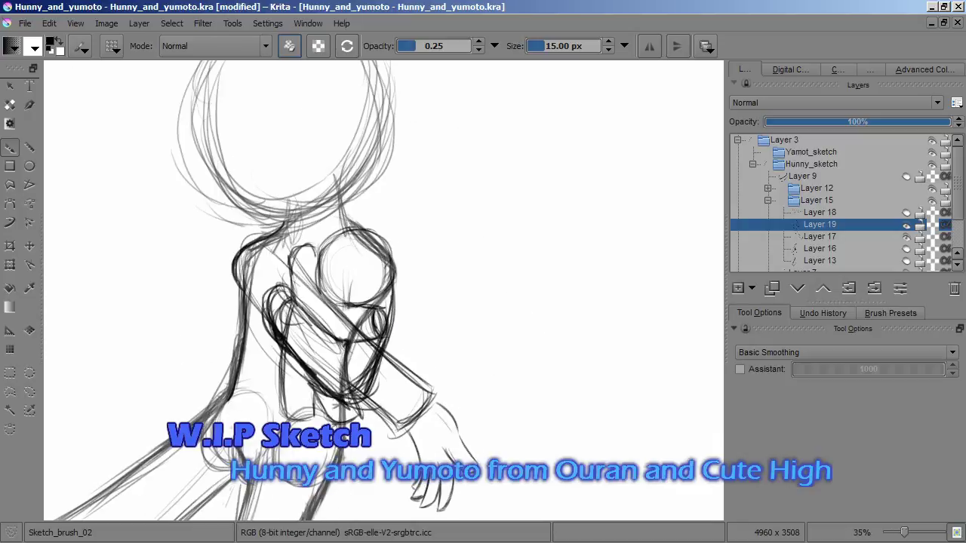
Group the crossing arm and hand layers and scale the hand down slightly to fit the cuff
{"action": "key", "text": "ctrl+g"}
{"action": "key", "text": "ctrl+t"}
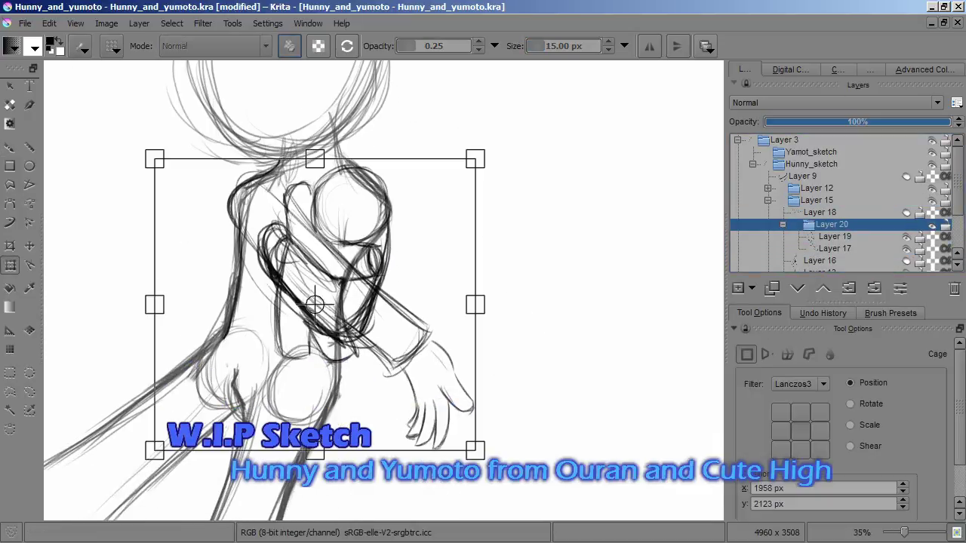
{"action": "key", "text": "ctrl+Page_Down"}
{"action": "left_click_drag", "start_coordinate": [487, 422], "coordinate": [498, 397]}
{"action": "key", "text": "Return"}
{"action": "key", "text": "Page_Up"}
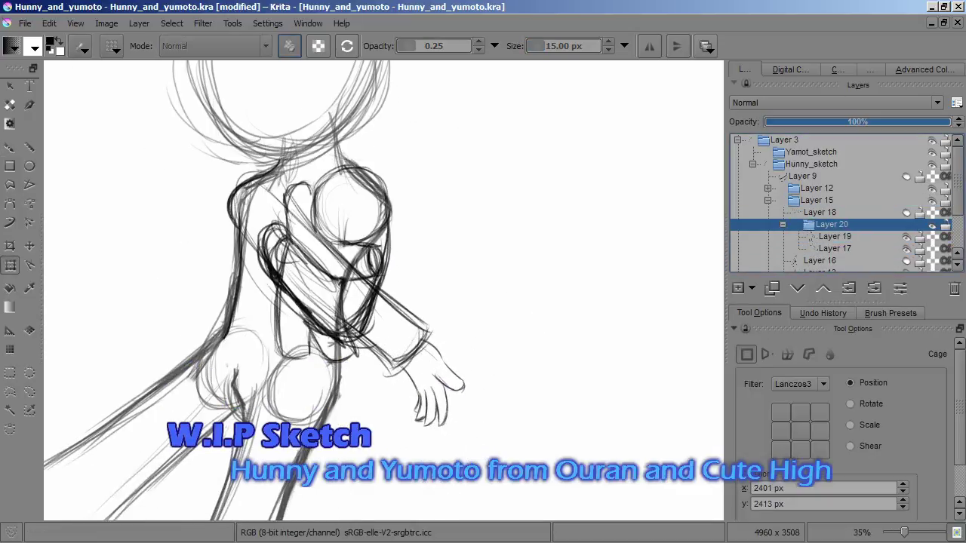
Rotate the arm-and-hand group slightly outward about the rear shoulder
{"action": "scroll", "coordinate": [384, 219], "scroll_direction": "down", "scroll_amount": 3}
{"action": "left_click_drag", "start_coordinate": [453, 212], "coordinate": [438, 247]}
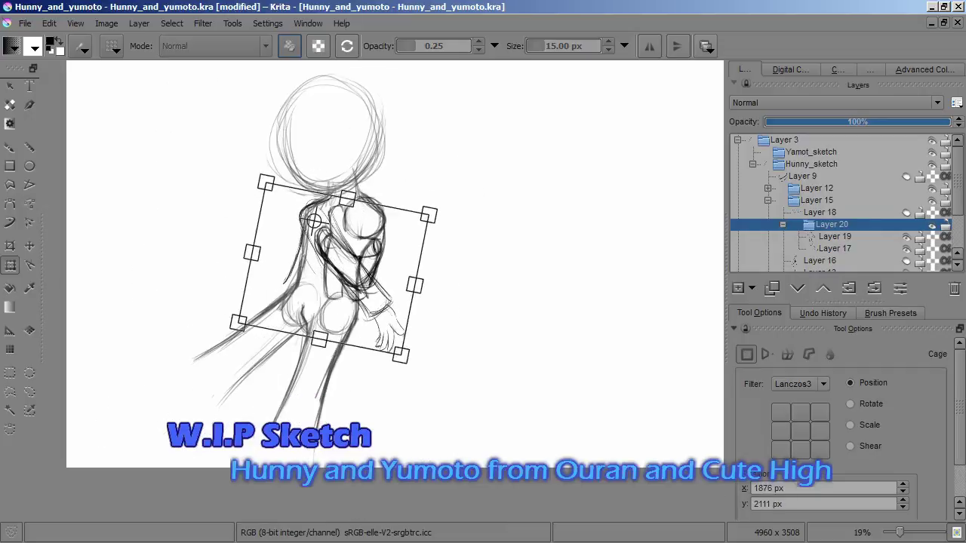
{"action": "scroll", "coordinate": [302, 249], "scroll_direction": "up", "scroll_amount": 3}
{"action": "scroll", "coordinate": [367, 189], "scroll_direction": "up", "scroll_amount": 2}
{"action": "scroll", "coordinate": [379, 233], "scroll_direction": "down", "scroll_amount": 4}
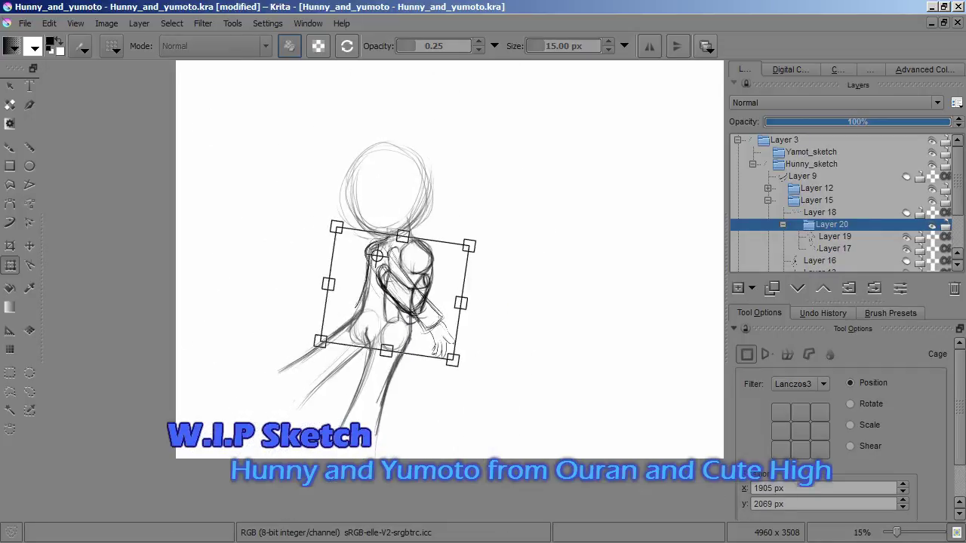
{"action": "scroll", "coordinate": [356, 268], "scroll_direction": "up", "scroll_amount": 2}
{"action": "left_click_drag", "start_coordinate": [573, 362], "coordinate": [581, 341]}
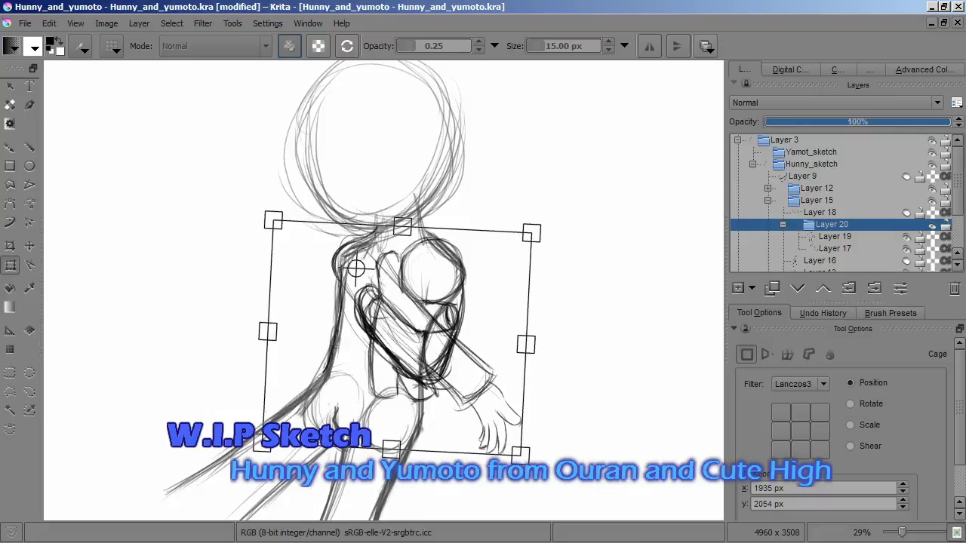
{"action": "scroll", "coordinate": [362, 287], "scroll_direction": "up", "scroll_amount": 2}
{"action": "key", "text": "Return"}
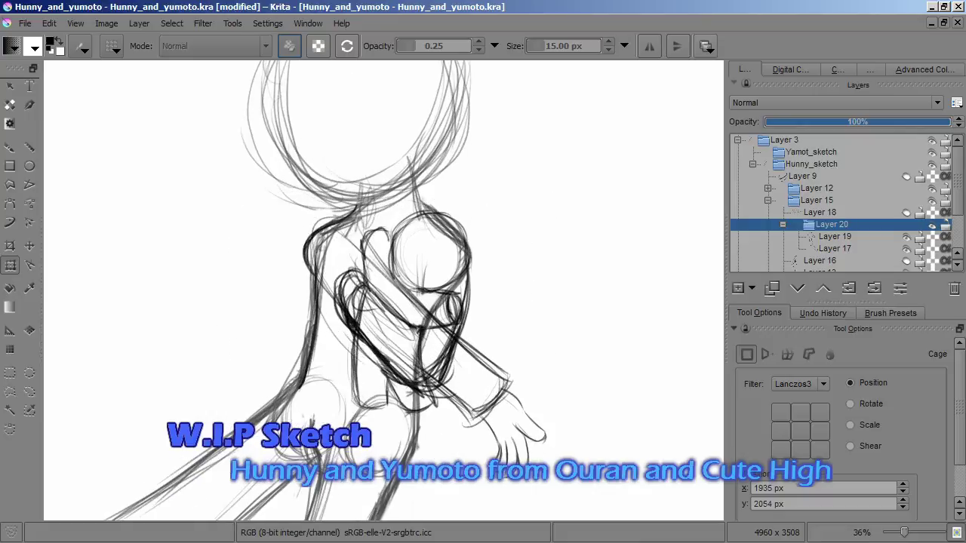
Hide the crossing arm group and sketch a rear arm hanging behind the back on a new layer
{"action": "scroll", "coordinate": [434, 166], "scroll_direction": "down", "scroll_amount": 6}
{"action": "scroll", "coordinate": [384, 322], "scroll_direction": "up", "scroll_amount": 3}
{"action": "key", "text": "Insert"}
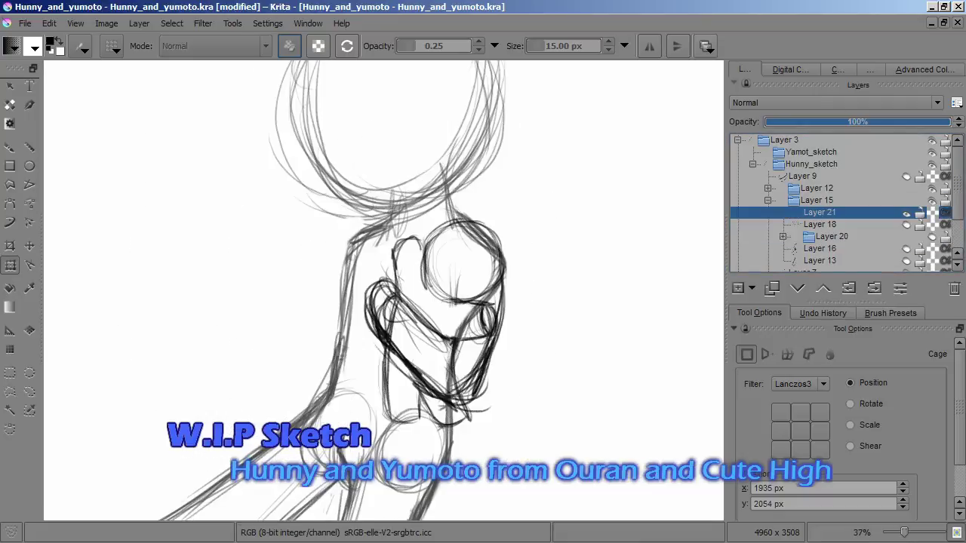
{"action": "key", "text": "b"}
{"action": "scroll", "coordinate": [385, 323], "scroll_direction": "down", "scroll_amount": 1}
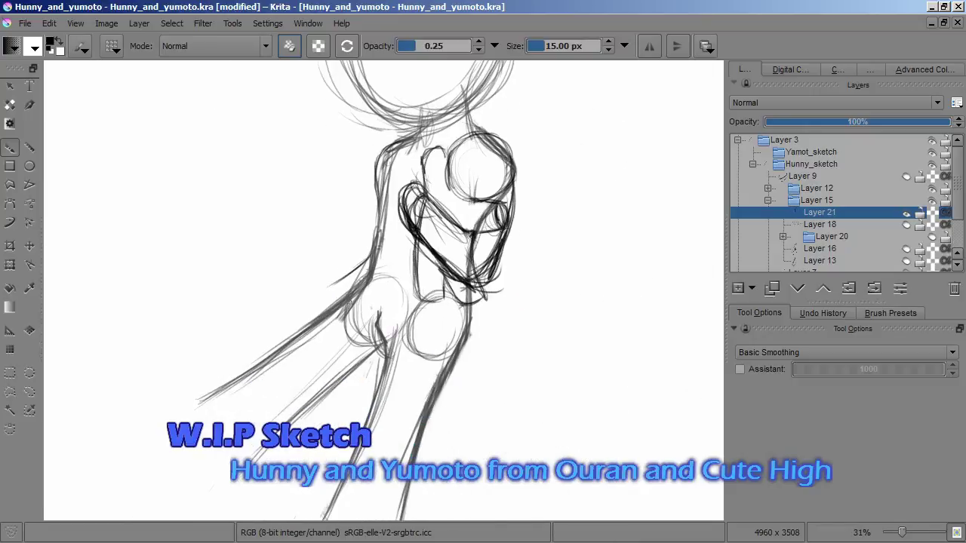
{"action": "scroll", "coordinate": [325, 295], "scroll_direction": "up", "scroll_amount": 3}
{"action": "left_click_drag", "start_coordinate": [394, 165], "coordinate": [368, 335]}
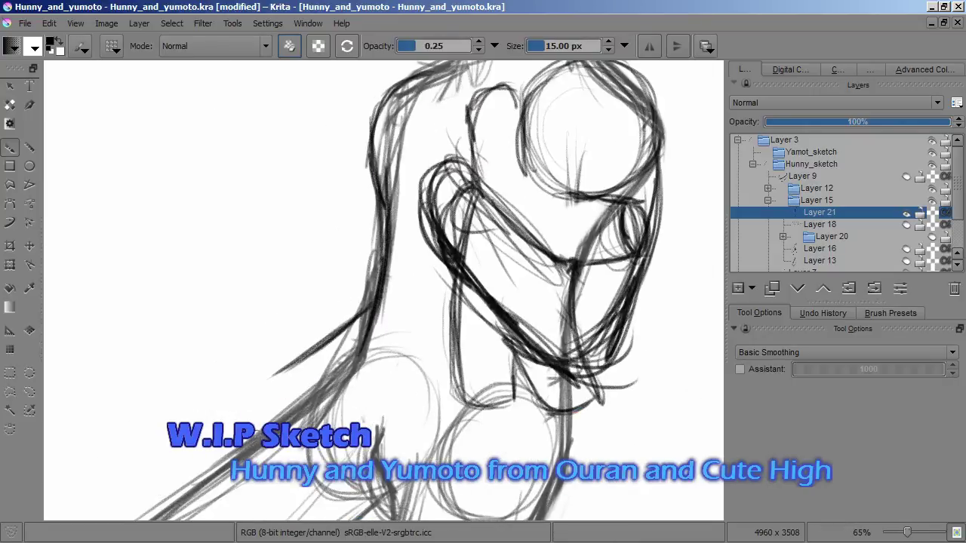
Sketch a cuff and a flat hand trailing behind the hip at the end of the rear arm on a new layer
{"action": "scroll", "coordinate": [268, 389], "scroll_direction": "up", "scroll_amount": 2}
{"action": "key", "text": "Insert"}
{"action": "scroll", "coordinate": [302, 339], "scroll_direction": "up", "scroll_amount": 1}
{"action": "left_click_drag", "start_coordinate": [264, 287], "coordinate": [392, 200]}
{"action": "scroll", "coordinate": [340, 302], "scroll_direction": "up", "scroll_amount": 1}
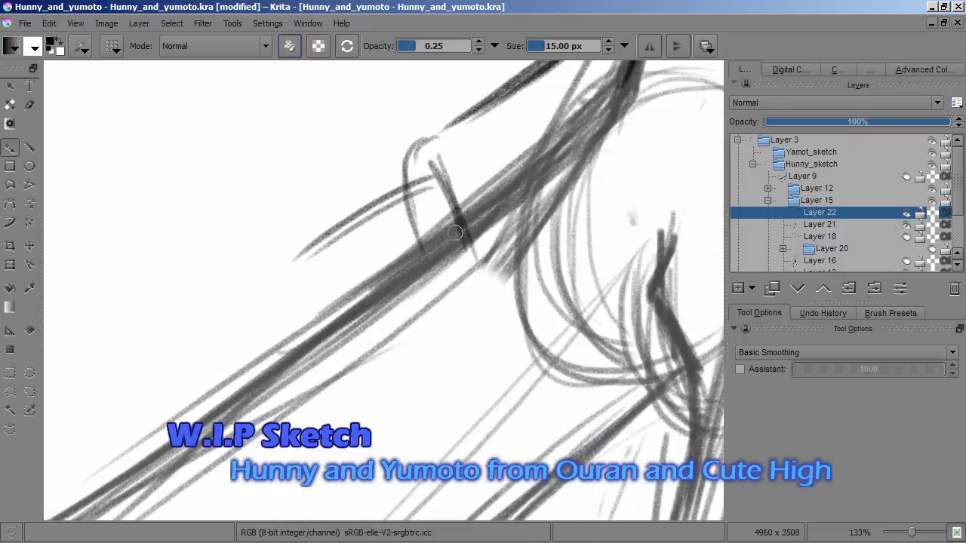
{"action": "left_click_drag", "start_coordinate": [452, 230], "coordinate": [461, 348]}
{"action": "left_click_drag", "start_coordinate": [475, 256], "coordinate": [365, 375]}
{"action": "left_click_drag", "start_coordinate": [224, 362], "coordinate": [173, 403]}
{"action": "scroll", "coordinate": [347, 298], "scroll_direction": "down", "scroll_amount": 3}
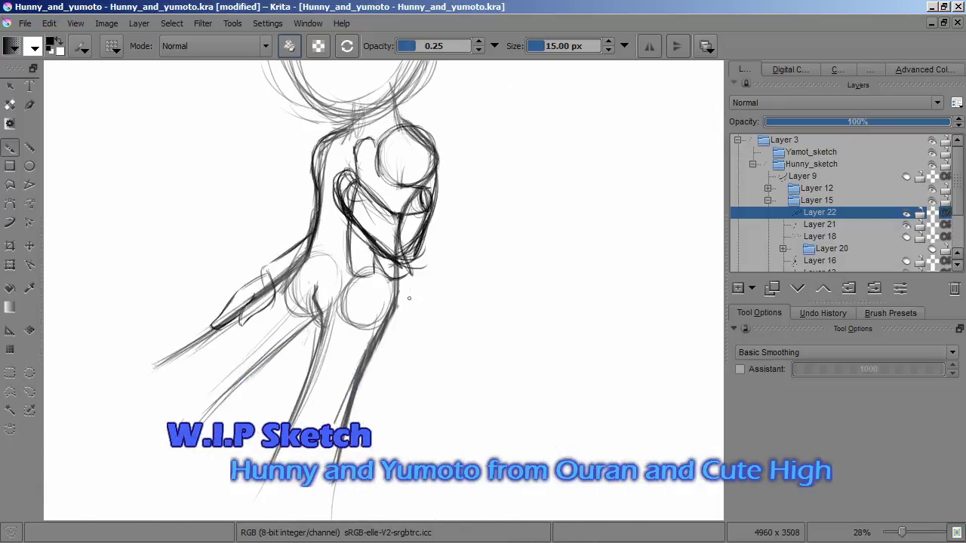
{"action": "scroll", "coordinate": [220, 346], "scroll_direction": "up", "scroll_amount": 2}
{"action": "scroll", "coordinate": [310, 292], "scroll_direction": "down", "scroll_amount": 3}
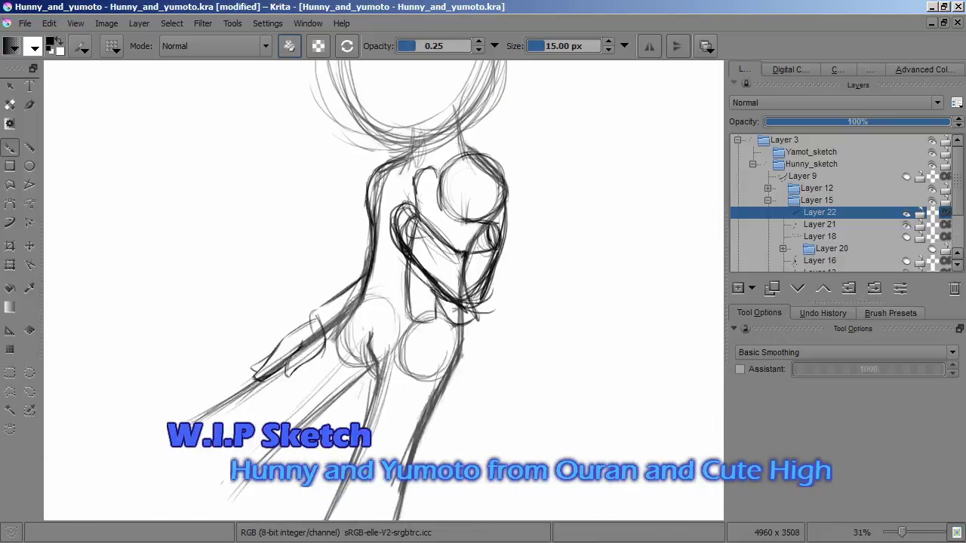
Scale down the trailing rear hand on Layer 22
{"action": "scroll", "coordinate": [309, 291], "scroll_direction": "up", "scroll_amount": 2}
{"action": "key", "text": "ctrl+t"}
{"action": "scroll", "coordinate": [309, 291], "scroll_direction": "down", "scroll_amount": 2}
{"action": "scroll", "coordinate": [396, 437], "scroll_direction": "down", "scroll_amount": 2}
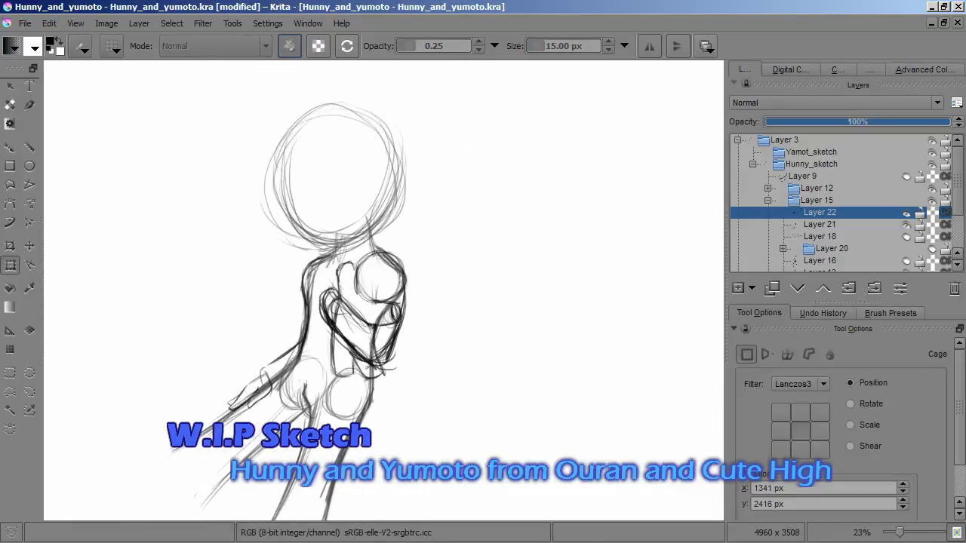
{"action": "scroll", "coordinate": [838, 203], "scroll_direction": "down", "scroll_amount": 1}
Draw the plush's face with a small curved muzzle and dot eyes on a new layer in the Layer 12 group
{"action": "left_click", "coordinate": [817, 188]}
{"action": "key", "text": "Insert"}
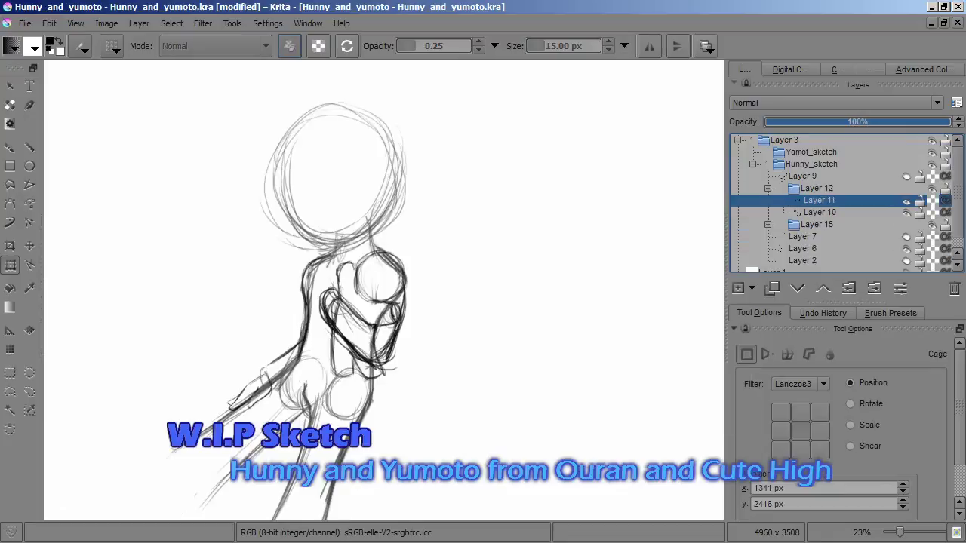
{"action": "key", "text": "b"}
{"action": "scroll", "coordinate": [390, 295], "scroll_direction": "up", "scroll_amount": 5}
{"action": "left_click_drag", "start_coordinate": [297, 205], "coordinate": [347, 231]}
{"action": "key", "text": "ctrl+z"}
{"action": "left_click", "coordinate": [389, 216]}
{"action": "key", "text": "ctrl+z"}
{"action": "key", "text": "ctrl+z"}
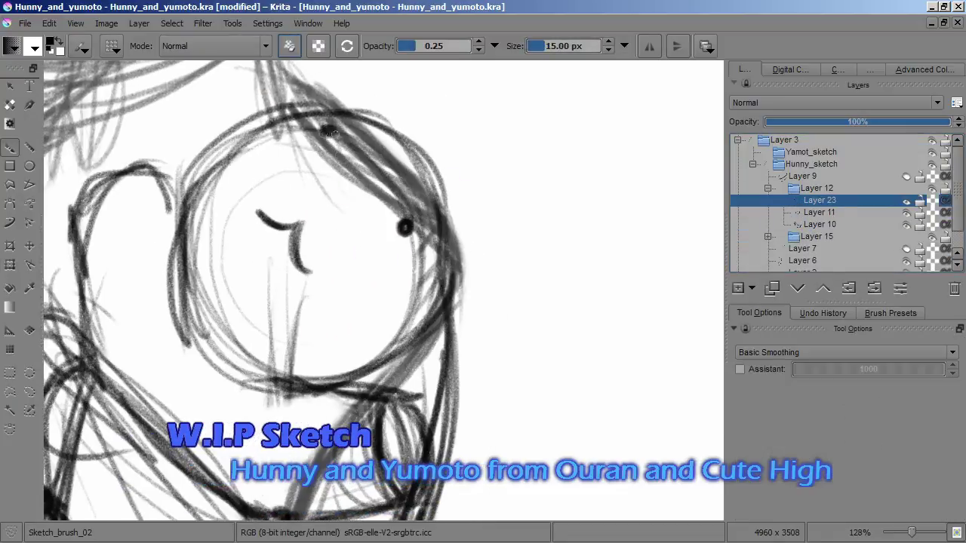
Outline the plush's round head with darker strokes on a new layer
{"action": "key", "text": "Insert"}
{"action": "left_click_drag", "start_coordinate": [324, 133], "coordinate": [255, 191]}
{"action": "left_click_drag", "start_coordinate": [381, 253], "coordinate": [317, 413]}
{"action": "left_click_drag", "start_coordinate": [106, 378], "coordinate": [332, 181]}
{"action": "left_click_drag", "start_coordinate": [281, 213], "coordinate": [255, 238]}
{"action": "mouse_move", "coordinate": [226, 188]}
{"action": "left_mouse_down"}
{"action": "mouse_move", "coordinate": [338, 240]}
{"action": "mouse_move", "coordinate": [414, 369]}
{"action": "mouse_move", "coordinate": [332, 343]}
{"action": "left_mouse_up"}
Draw two long bunny ears on the plush's head, one hanging down and one bent outward
{"action": "mouse_move", "coordinate": [283, 230]}
{"action": "left_mouse_down"}
{"action": "mouse_move", "coordinate": [412, 336]}
{"action": "mouse_move", "coordinate": [412, 261]}
{"action": "left_mouse_up"}
{"action": "left_click_drag", "start_coordinate": [412, 261], "coordinate": [407, 453]}
{"action": "left_click_drag", "start_coordinate": [333, 279], "coordinate": [355, 430]}
{"action": "left_click_drag", "start_coordinate": [385, 145], "coordinate": [603, 221]}
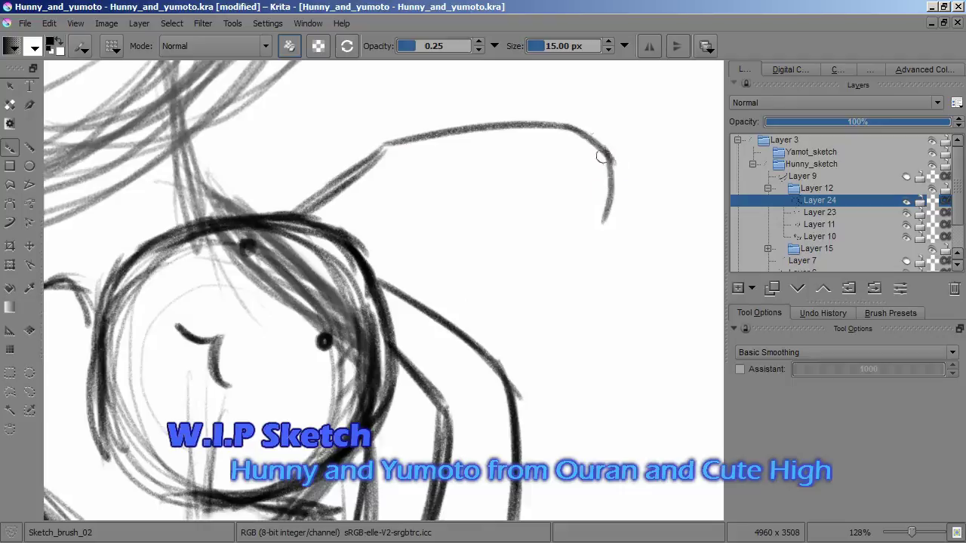
{"action": "mouse_move", "coordinate": [432, 198]}
{"action": "left_mouse_down"}
{"action": "mouse_move", "coordinate": [359, 251]}
{"action": "mouse_move", "coordinate": [555, 197]}
{"action": "left_mouse_up"}
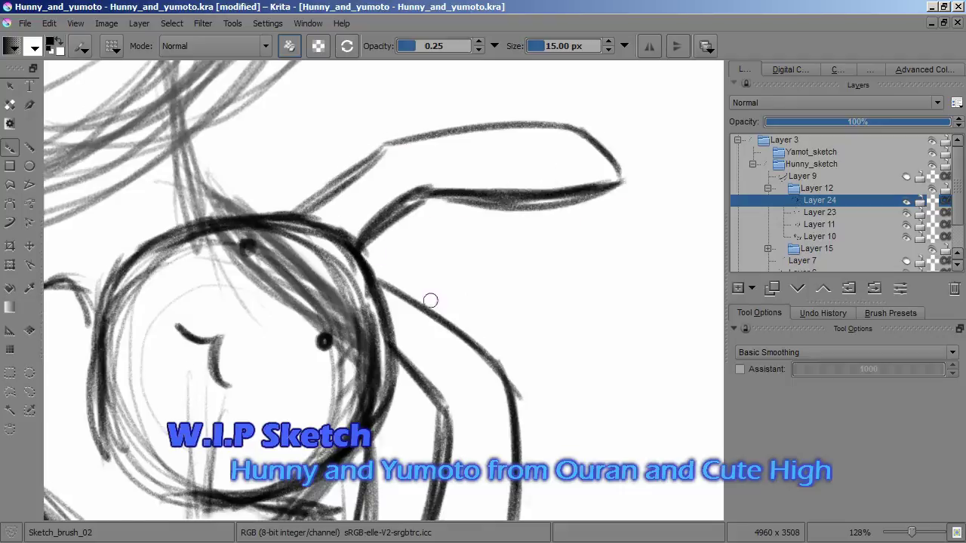
{"action": "scroll", "coordinate": [364, 287], "scroll_direction": "down", "scroll_amount": 5}
{"action": "left_click_drag", "start_coordinate": [506, 244], "coordinate": [542, 352]}
Sketch darker neck lines running into both shoulders on a new layer at the top of the Hunny_sketch group
{"action": "key", "text": "Insert"}
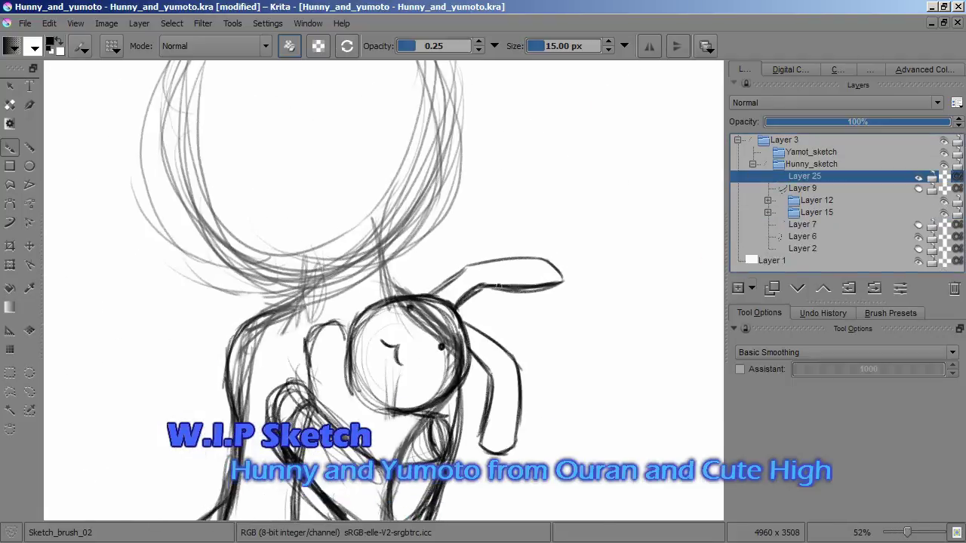
{"action": "scroll", "coordinate": [322, 197], "scroll_direction": "up", "scroll_amount": 2}
{"action": "scroll", "coordinate": [299, 326], "scroll_direction": "down", "scroll_amount": 3}
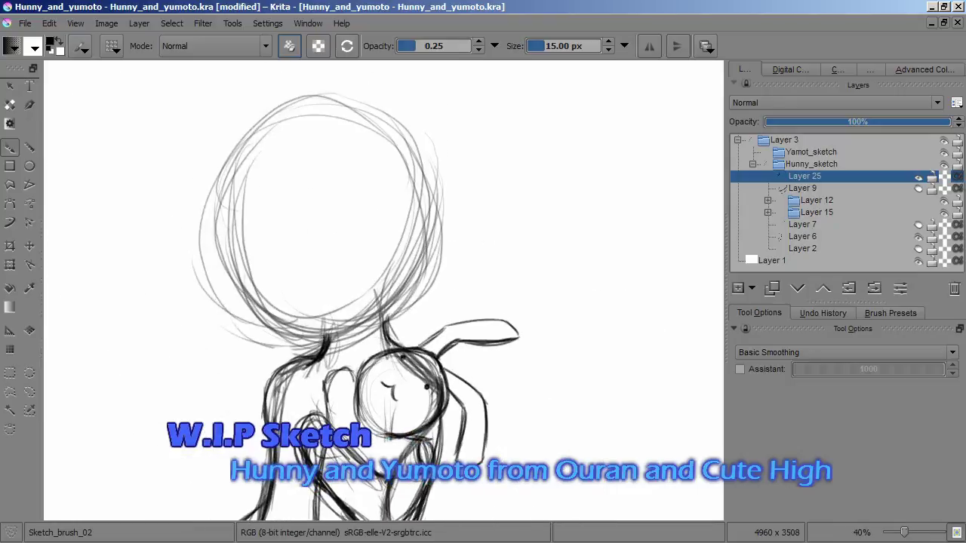
Erase the old head circles from Layer 6
{"action": "key", "text": "slash"}
{"action": "mouse_move", "coordinate": [254, 241]}
{"action": "left_mouse_down"}
{"action": "mouse_move", "coordinate": [393, 121]}
{"action": "mouse_move", "coordinate": [401, 304]}
{"action": "left_mouse_up"}
{"action": "key", "text": "slash"}
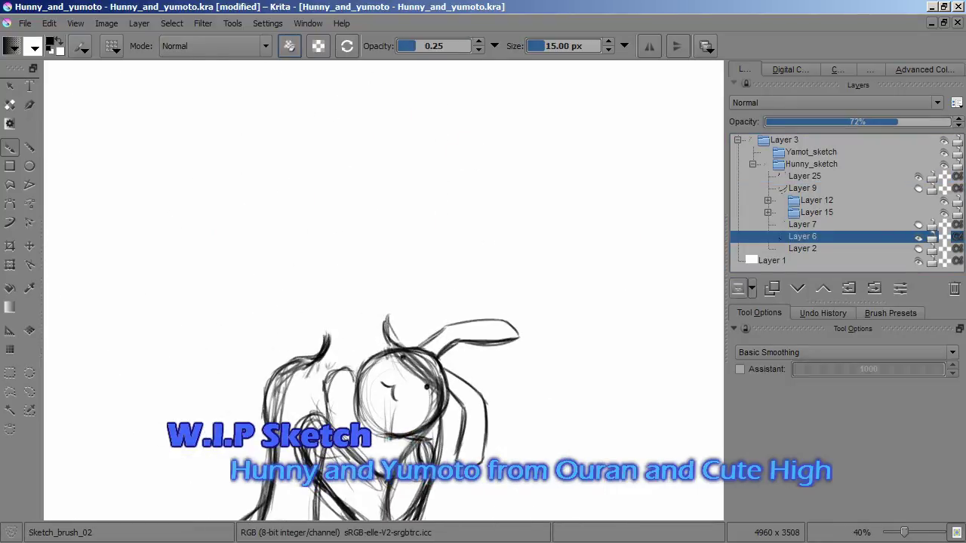
Sketch a new upright oval head above the neck on a new layer and scale it down slightly
{"action": "key", "text": "Insert"}
{"action": "mouse_move", "coordinate": [420, 205]}
{"action": "left_mouse_down"}
{"action": "mouse_move", "coordinate": [302, 332]}
{"action": "mouse_move", "coordinate": [272, 287]}
{"action": "mouse_move", "coordinate": [412, 209]}
{"action": "left_mouse_up"}
{"action": "key", "text": "ctrl+t"}
{"action": "scroll", "coordinate": [337, 224], "scroll_direction": "up", "scroll_amount": 2}
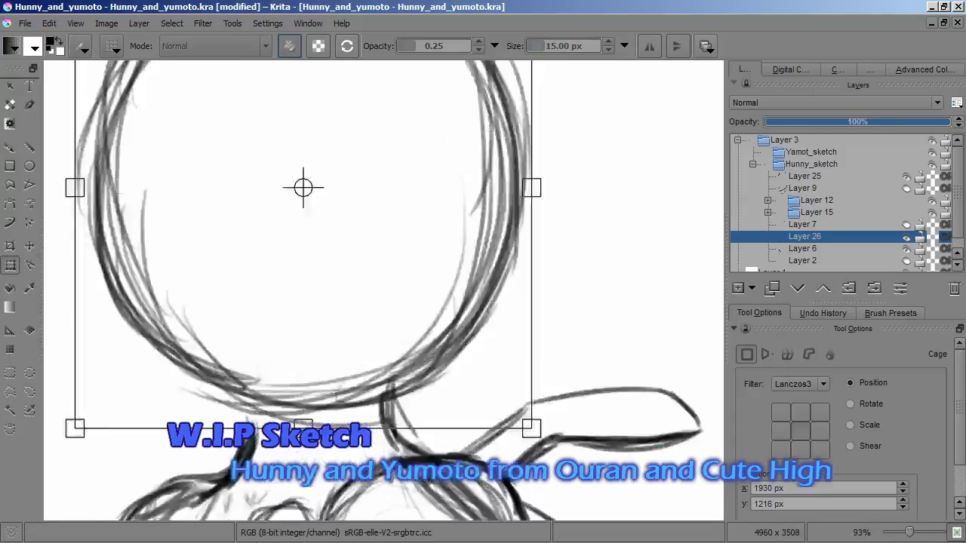
{"action": "key", "text": "Return"}
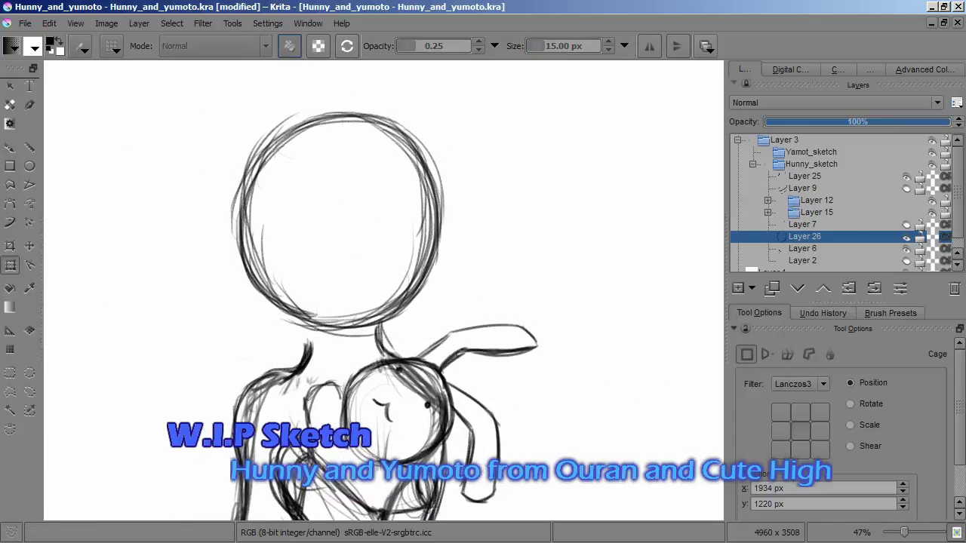
Group the head layer and sketch the chin, jaw and cheek contour on a new layer inside the group
{"action": "key", "text": "b"}
{"action": "scroll", "coordinate": [300, 293], "scroll_direction": "up", "scroll_amount": 2}
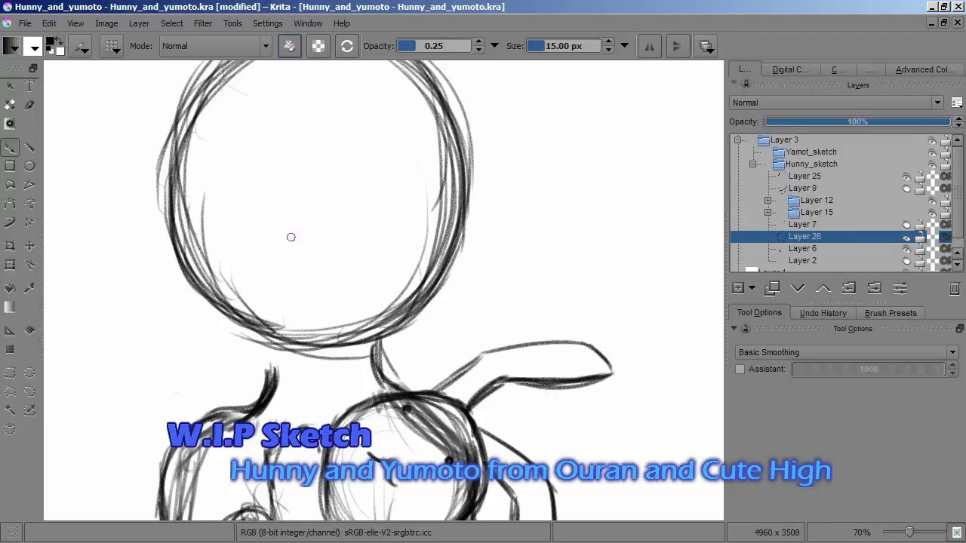
{"action": "scroll", "coordinate": [288, 244], "scroll_direction": "up", "scroll_amount": 2}
{"action": "key", "text": "ctrl+g"}
{"action": "key", "text": "Insert"}
{"action": "scroll", "coordinate": [222, 181], "scroll_direction": "down", "scroll_amount": 1}
{"action": "left_click_drag", "start_coordinate": [238, 303], "coordinate": [330, 371]}
{"action": "left_click_drag", "start_coordinate": [274, 355], "coordinate": [465, 324]}
{"action": "left_click_drag", "start_coordinate": [217, 172], "coordinate": [228, 249]}
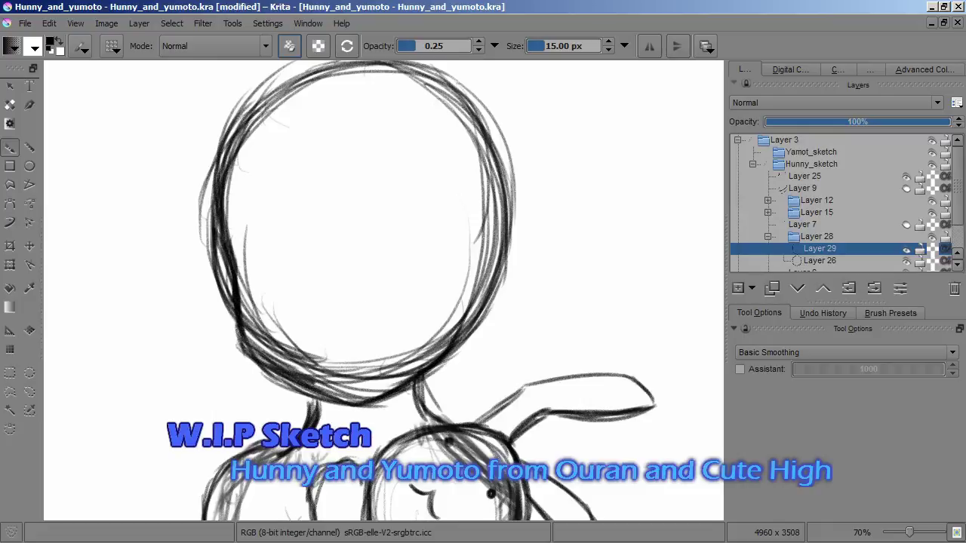
Trace the crown and far side of the head to complete the face outline on Layer 29
{"action": "scroll", "coordinate": [416, 381], "scroll_direction": "up", "scroll_amount": 1}
{"action": "left_click_drag", "start_coordinate": [220, 203], "coordinate": [484, 181]}
{"action": "left_click_drag", "start_coordinate": [434, 132], "coordinate": [462, 391]}
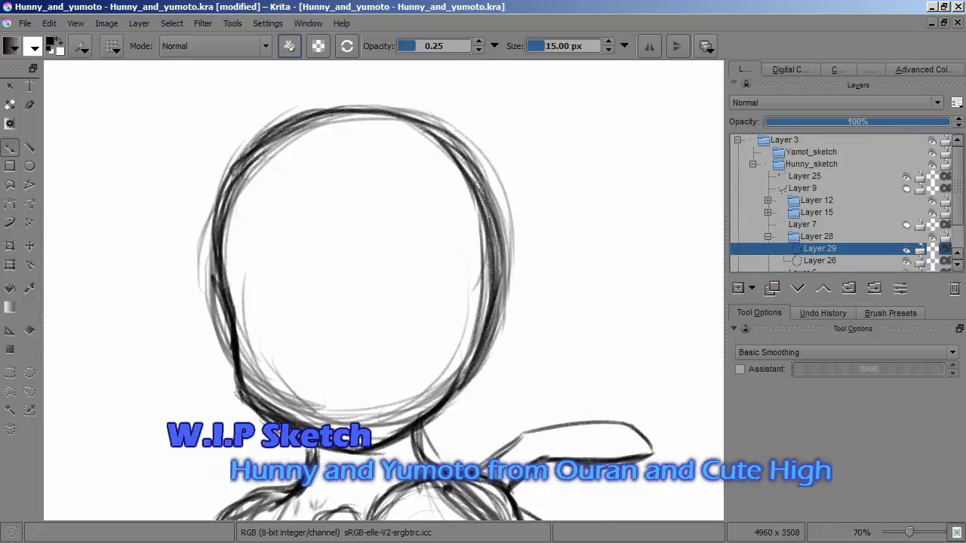
{"action": "key", "text": "ctrl+t"}
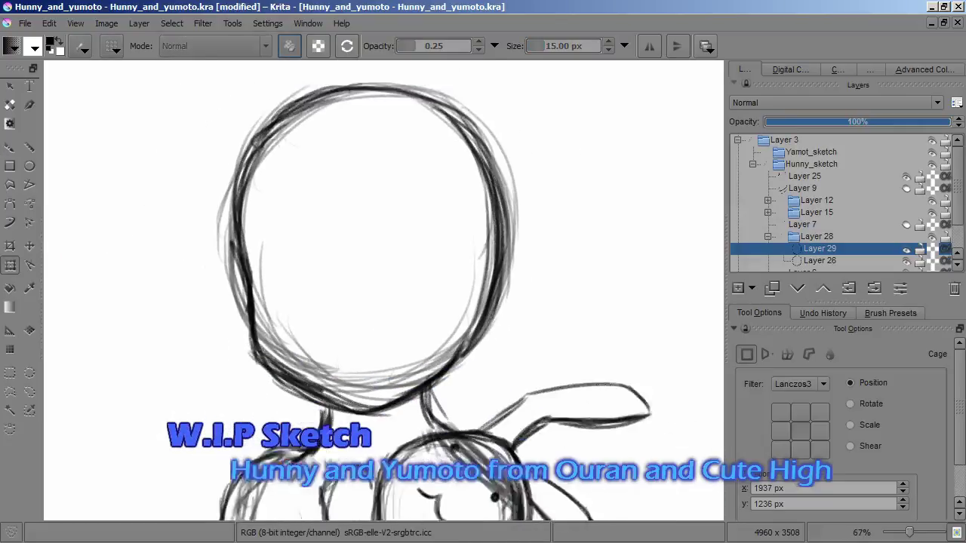
{"action": "key", "text": "b"}
{"action": "scroll", "coordinate": [384, 291], "scroll_direction": "down", "scroll_amount": 5}
{"action": "scroll", "coordinate": [383, 291], "scroll_direction": "up", "scroll_amount": 6}
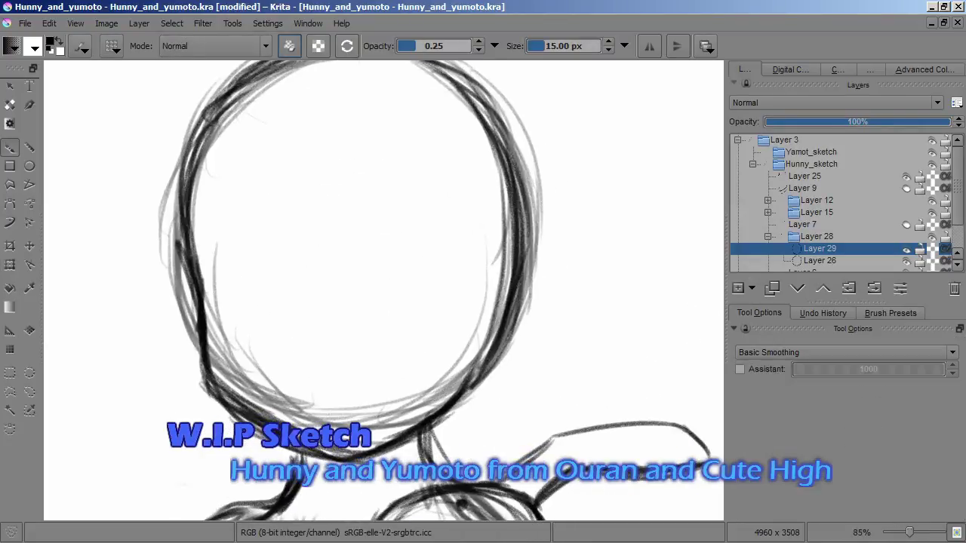
Draw two closed, arched eyes with lashes and a small smiling mouth on a new layer in the head group
{"action": "key", "text": "Insert"}
{"action": "scroll", "coordinate": [340, 276], "scroll_direction": "up", "scroll_amount": 3}
{"action": "left_click_drag", "start_coordinate": [385, 294], "coordinate": [510, 267]}
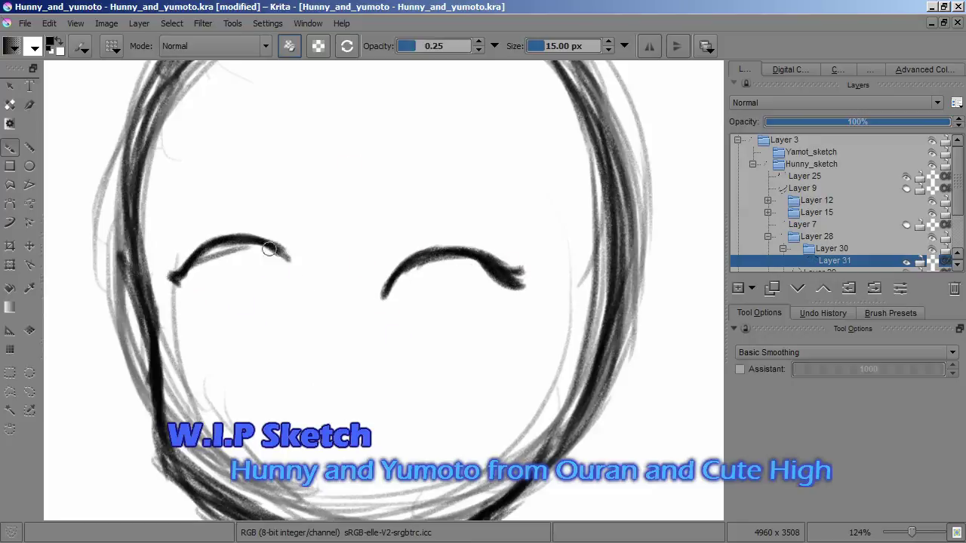
{"action": "scroll", "coordinate": [273, 370], "scroll_direction": "right", "scroll_amount": 2}
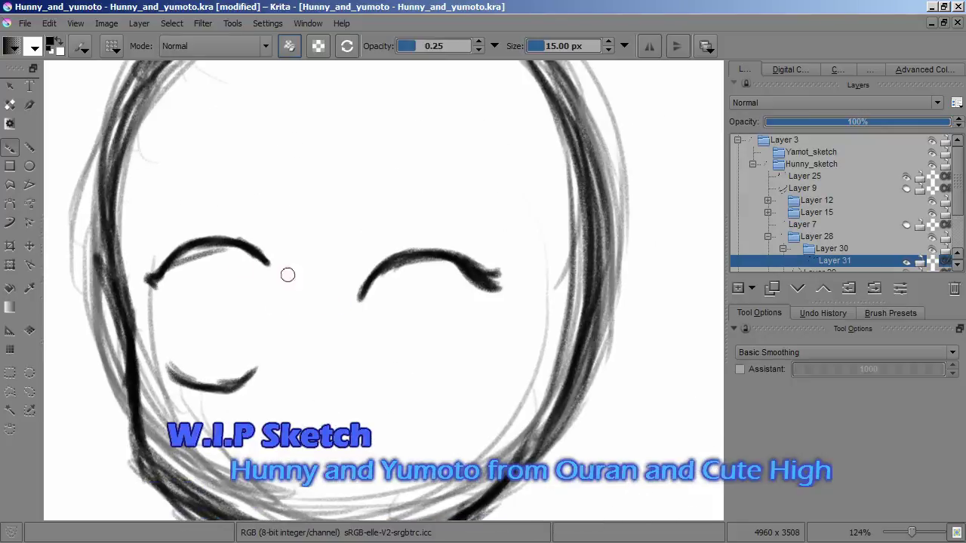
{"action": "scroll", "coordinate": [278, 290], "scroll_direction": "right", "scroll_amount": 2}
{"action": "scroll", "coordinate": [279, 291], "scroll_direction": "down", "scroll_amount": 2}
{"action": "key", "text": "ctrl+t"}
{"action": "left_click_drag", "start_coordinate": [596, 226], "coordinate": [581, 271]}
{"action": "key", "text": "Escape"}
{"action": "left_click", "coordinate": [172, 24]}
{"action": "left_click", "coordinate": [362, 45]}
{"action": "scroll", "coordinate": [384, 290], "scroll_direction": "down", "scroll_amount": 5}
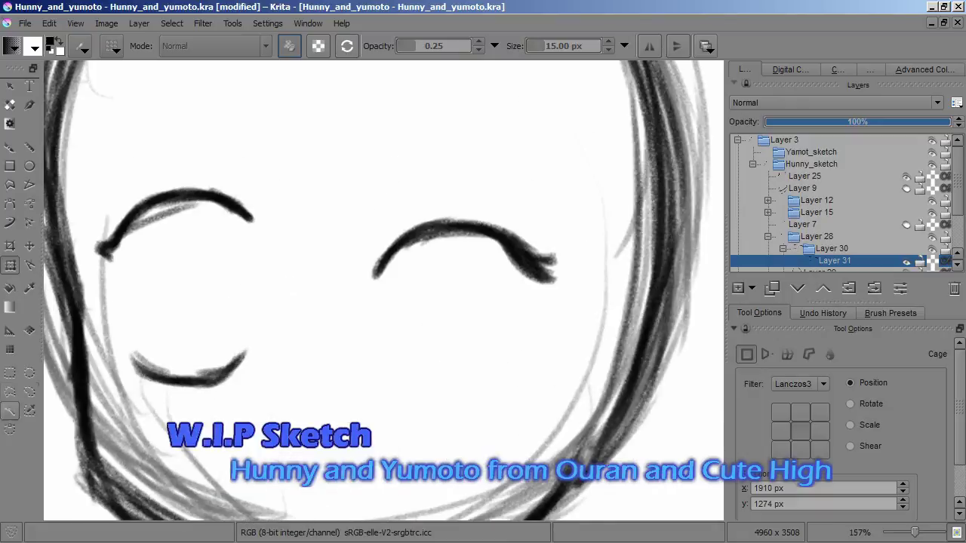
Transform the closed eyes on Layer 31, bringing them slightly closer together and widening the selected right eye arc
{"action": "key", "text": "ctrl+t"}
{"action": "key", "text": "Escape"}
{"action": "scroll", "coordinate": [383, 290], "scroll_direction": "down", "scroll_amount": 5}
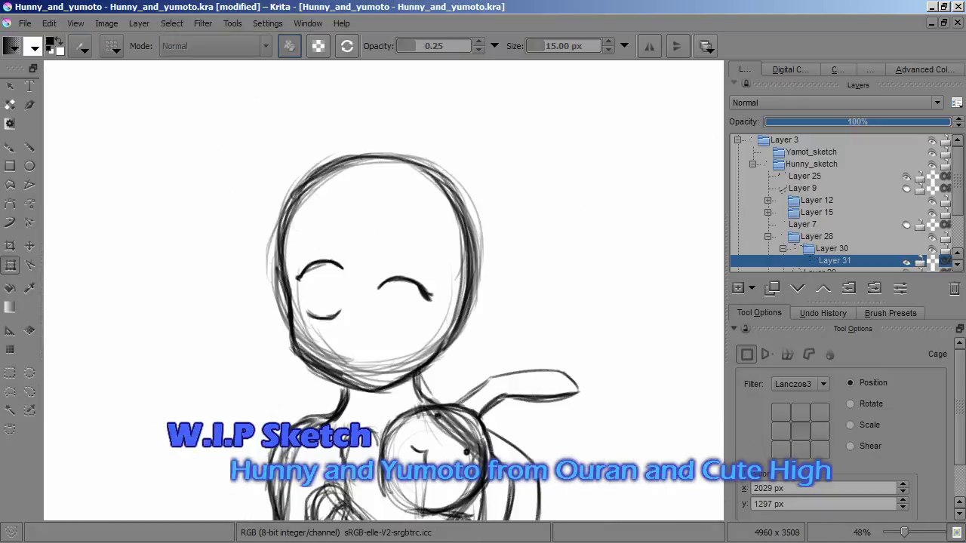
{"action": "scroll", "coordinate": [491, 263], "scroll_direction": "up", "scroll_amount": 5}
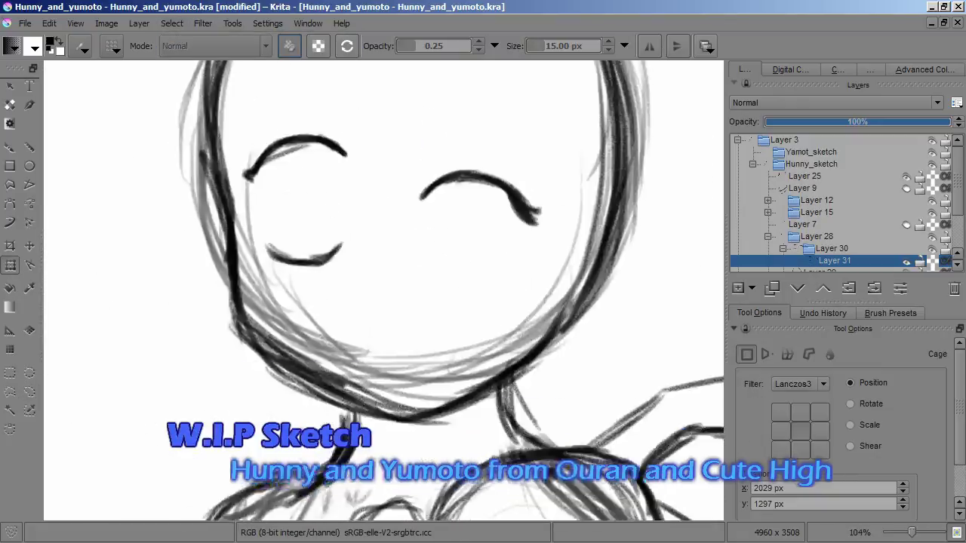
{"action": "key", "text": "ctrl+t"}
{"action": "key", "text": "Escape"}
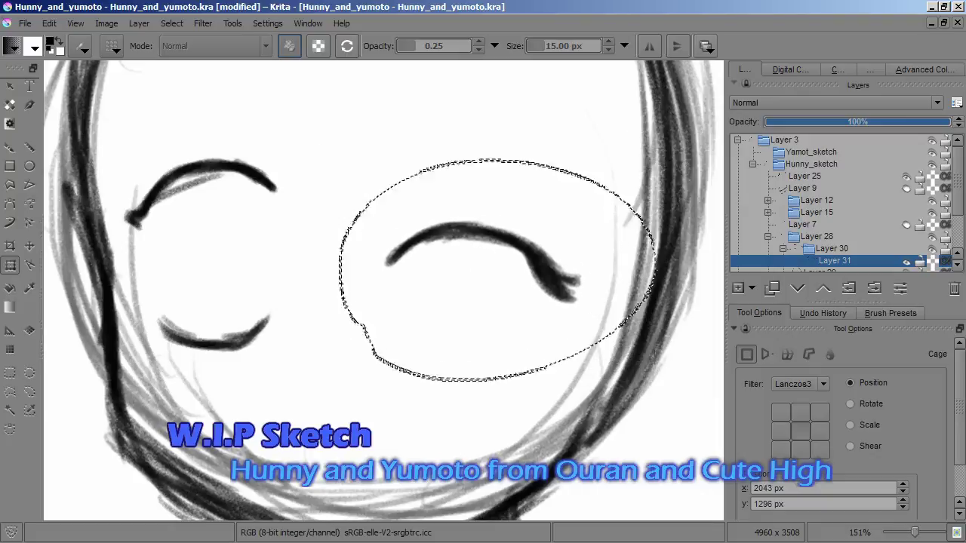
{"action": "scroll", "coordinate": [484, 332], "scroll_direction": "down", "scroll_amount": 3}
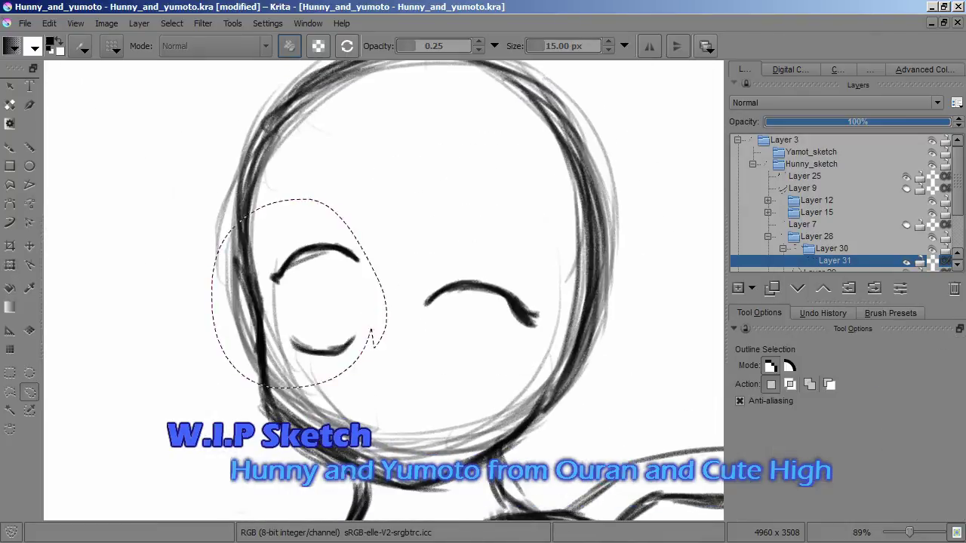
Select the left eye's upper and lower lines, adjust them, and shift the facial lines slightly sideways
{"action": "key", "text": "ctrl+t"}
{"action": "key", "text": "Escape"}
{"action": "key", "text": "ctrl+shift+a"}
{"action": "key", "text": "ctrl+t"}
{"action": "key", "text": "Escape"}
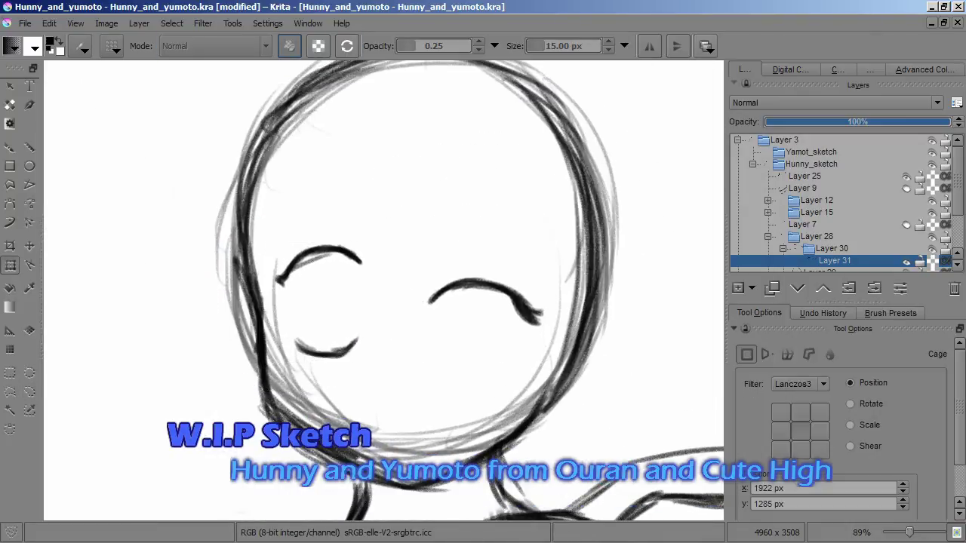
Nudge the selected left eye lines slightly toward the face's edge, clear the selection and save the drawing
{"action": "left_click_drag", "start_coordinate": [332, 198], "coordinate": [331, 201]}
{"action": "key", "text": "ctrl+t"}
{"action": "left_click_drag", "start_coordinate": [321, 298], "coordinate": [314, 297]}
{"action": "key", "text": "Return"}
{"action": "key", "text": "ctrl+shift+a"}
{"action": "key", "text": "ctrl+z"}
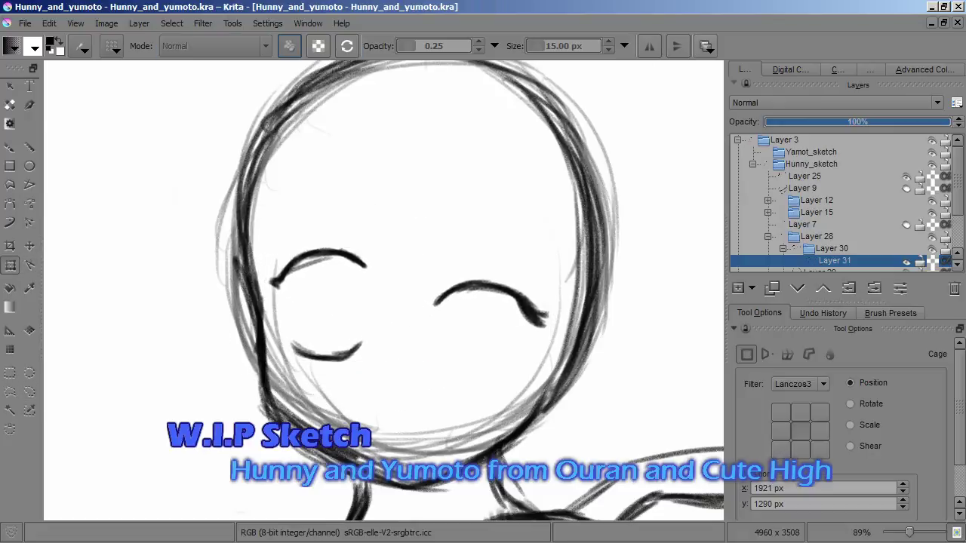
Refine the size and placement of the eye lines on the face with a transform
{"action": "scroll", "coordinate": [383, 291], "scroll_direction": "down", "scroll_amount": 5}
{"action": "scroll", "coordinate": [490, 305], "scroll_direction": "up", "scroll_amount": 8}
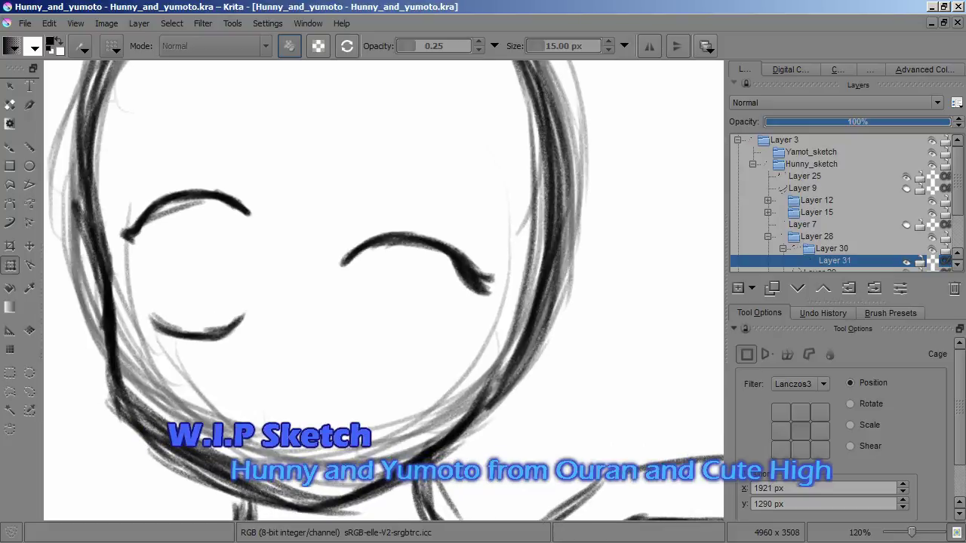
{"action": "key", "text": "ctrl+t"}
{"action": "key", "text": "Return"}
{"action": "scroll", "coordinate": [384, 290], "scroll_direction": "down", "scroll_amount": 4}
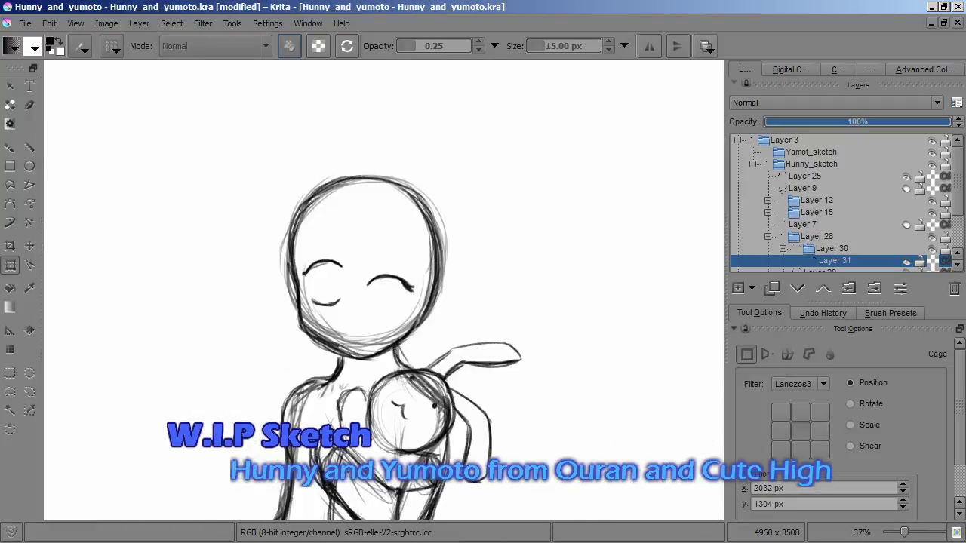
Mirror the whole eye layer horizontally and tilt it slightly so the single closed arc sits on the face's left side
{"action": "scroll", "coordinate": [264, 271], "scroll_direction": "up", "scroll_amount": 3}
{"action": "key", "text": "ctrl+shift+a"}
{"action": "key", "text": "ctrl+t"}
{"action": "left_click_drag", "start_coordinate": [341, 271], "coordinate": [457, 265]}
{"action": "left_click_drag", "start_coordinate": [483, 227], "coordinate": [480, 253]}
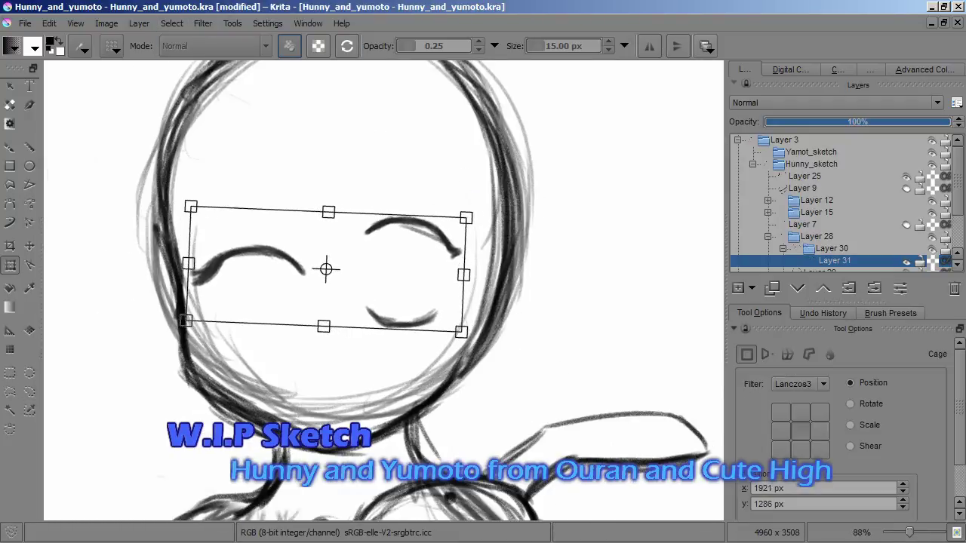
{"action": "key", "text": "Return"}
Select the left closed eye, scale it down slightly and clear the selection
{"action": "left_click_drag", "start_coordinate": [260, 332], "coordinate": [264, 328]}
{"action": "key", "text": "ctrl+t"}
{"action": "key", "text": "alt+s"}
{"action": "key", "text": "Escape"}
Draw a tall oval iris, an inner pupil and a small round highlight on new layers under the right eyelid
{"action": "scroll", "coordinate": [261, 326], "scroll_direction": "up", "scroll_amount": 3}
{"action": "key", "text": "Insert"}
{"action": "key", "text": "b"}
{"action": "scroll", "coordinate": [302, 287], "scroll_direction": "up", "scroll_amount": 2}
{"action": "mouse_move", "coordinate": [260, 198]}
{"action": "left_mouse_down"}
{"action": "mouse_move", "coordinate": [256, 354]}
{"action": "mouse_move", "coordinate": [398, 313]}
{"action": "left_mouse_up"}
{"action": "left_click_drag", "start_coordinate": [412, 255], "coordinate": [366, 385]}
{"action": "mouse_move", "coordinate": [298, 189]}
{"action": "left_mouse_down"}
{"action": "mouse_move", "coordinate": [253, 355]}
{"action": "mouse_move", "coordinate": [340, 323]}
{"action": "mouse_move", "coordinate": [310, 355]}
{"action": "left_mouse_up"}
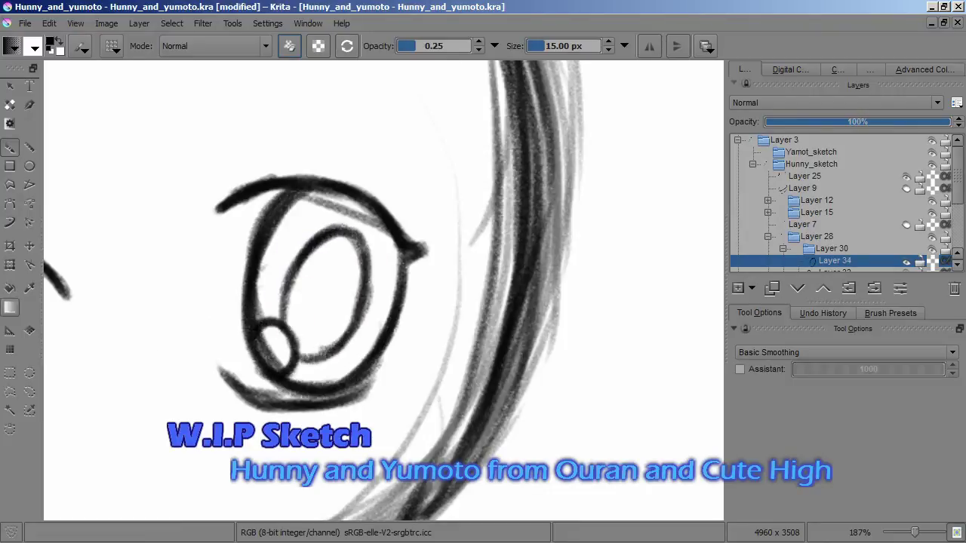
Fine-tune the fit of the iris details between the right eye's upper and lower lids
{"action": "key", "text": "ctrl+t"}
{"action": "key", "text": "Page_Up"}
{"action": "scroll", "coordinate": [323, 215], "scroll_direction": "down", "scroll_amount": 3}
{"action": "key", "text": "Return"}
{"action": "key", "text": "b"}
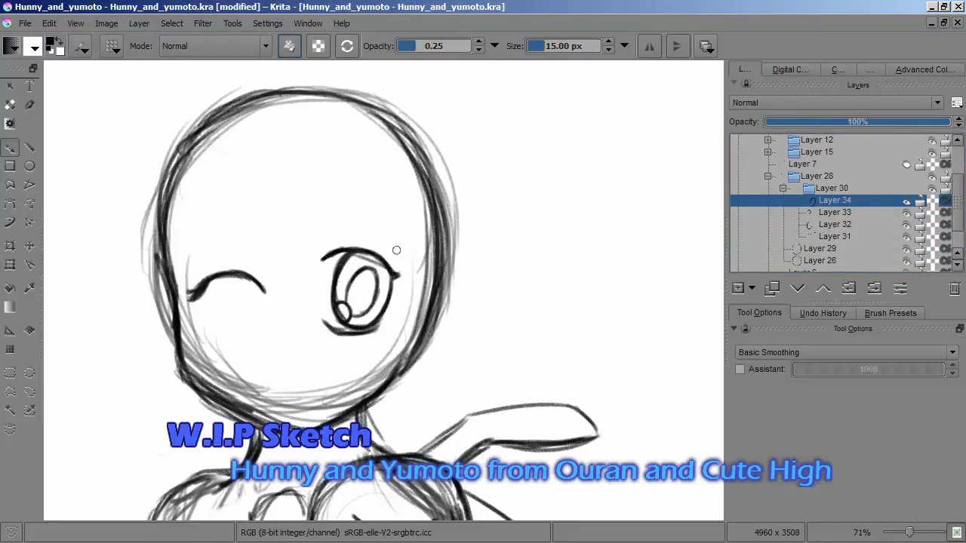
Rotate the right eye's iris and pupil counterclockwise so they stand more upright
{"action": "scroll", "coordinate": [323, 216], "scroll_direction": "up", "scroll_amount": 3}
{"action": "key", "text": "ctrl+t"}
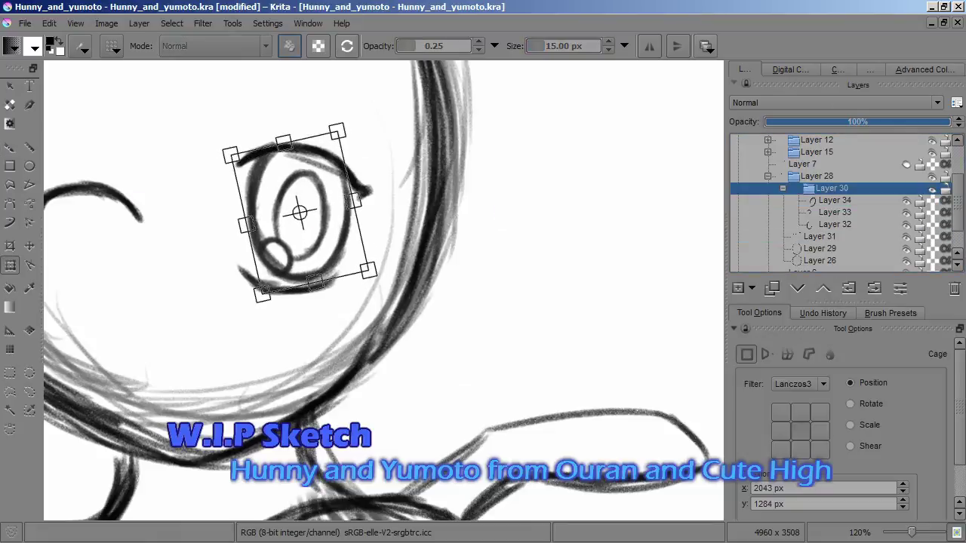
{"action": "scroll", "coordinate": [323, 216], "scroll_direction": "down", "scroll_amount": 3}
{"action": "scroll", "coordinate": [282, 249], "scroll_direction": "up", "scroll_amount": 4}
{"action": "key", "text": "Return"}
{"action": "scroll", "coordinate": [302, 249], "scroll_direction": "down", "scroll_amount": 3}
{"action": "scroll", "coordinate": [302, 249], "scroll_direction": "up", "scroll_amount": 2}
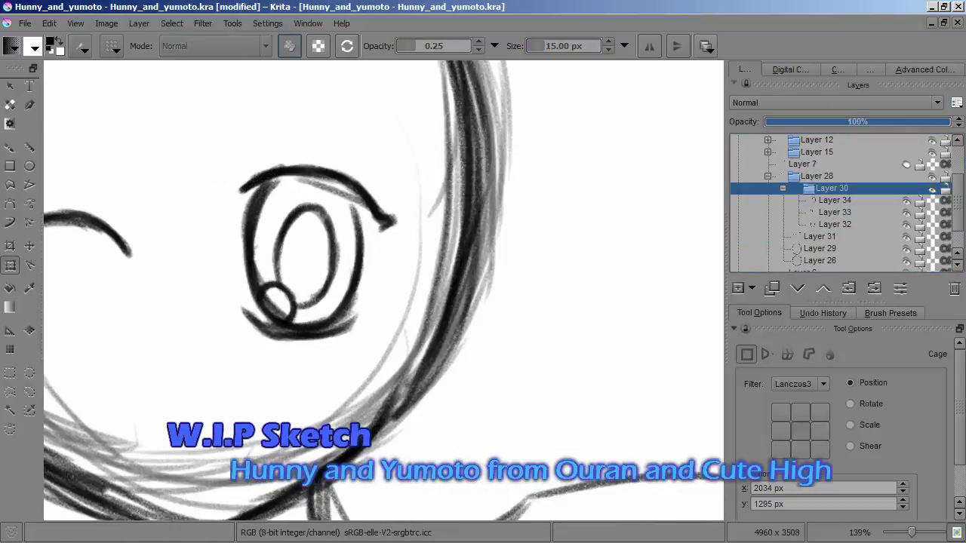
Select the entire open right eye, enlarge it slightly and clear the selection
{"action": "left_click_drag", "start_coordinate": [198, 332], "coordinate": [211, 354]}
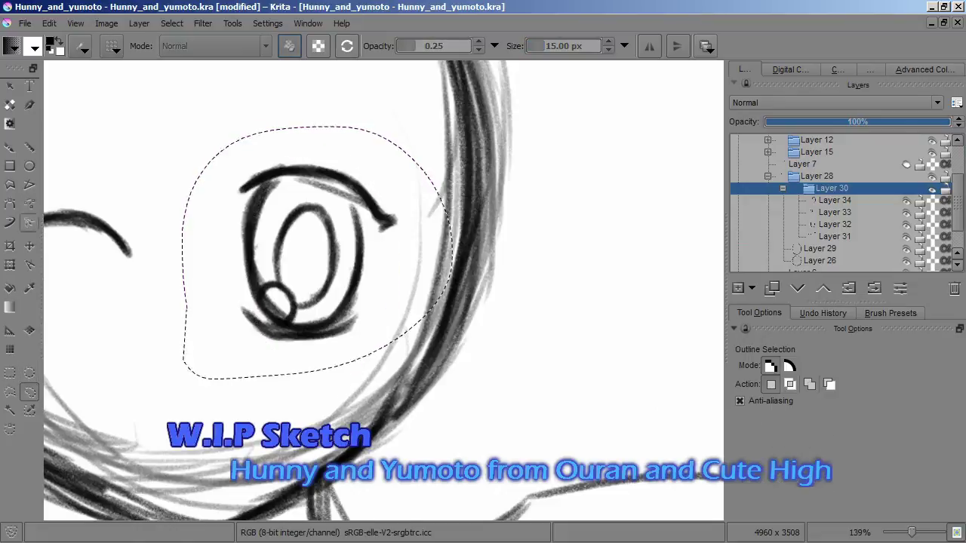
{"action": "key", "text": "ctrl+t"}
{"action": "scroll", "coordinate": [375, 284], "scroll_direction": "down", "scroll_amount": 2}
{"action": "key", "text": "Return"}
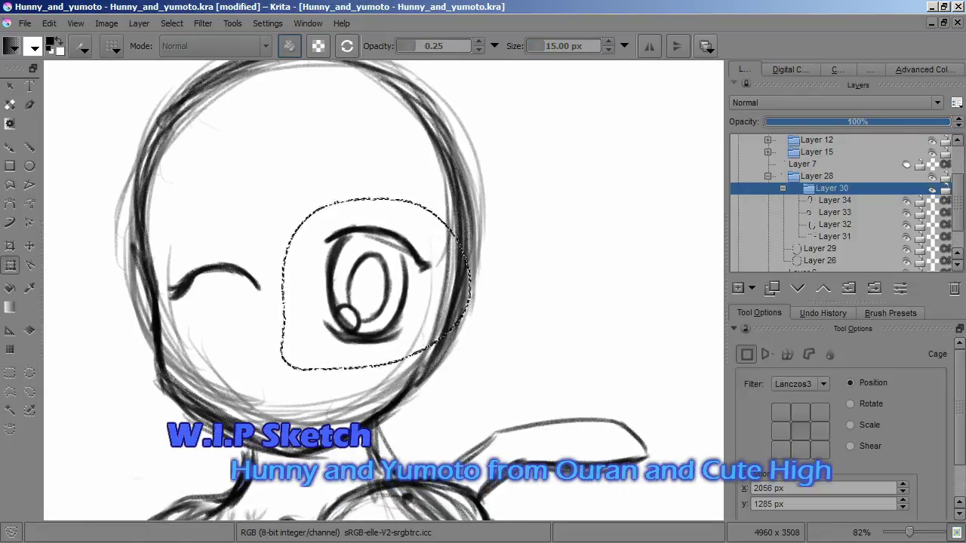
{"action": "key", "text": "ctrl+shift+a"}
{"action": "scroll", "coordinate": [375, 284], "scroll_direction": "down", "scroll_amount": 3}
{"action": "scroll", "coordinate": [375, 285], "scroll_direction": "up", "scroll_amount": 1}
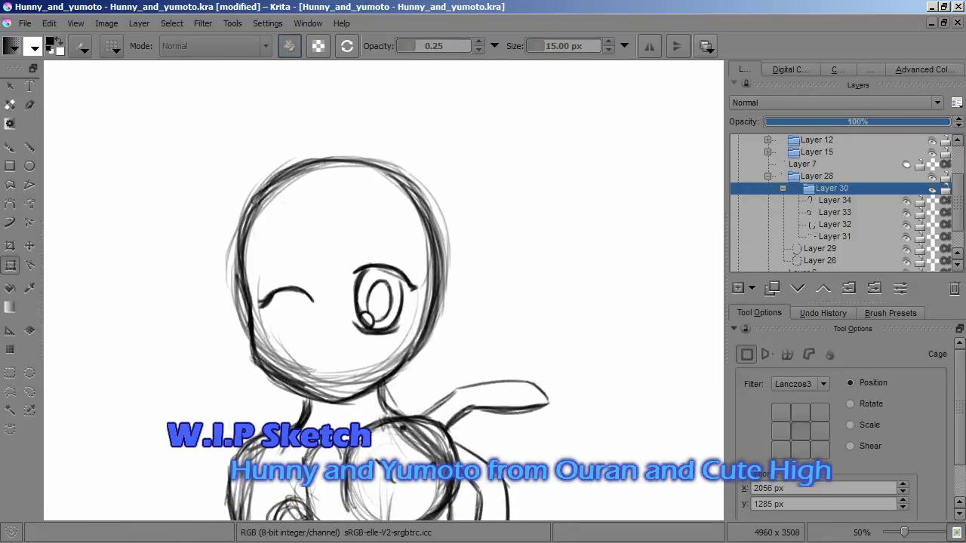
Try to copy the open right eye onto a separate pasted layer above the Layer 30 group
{"action": "left_click", "coordinate": [29, 392]}
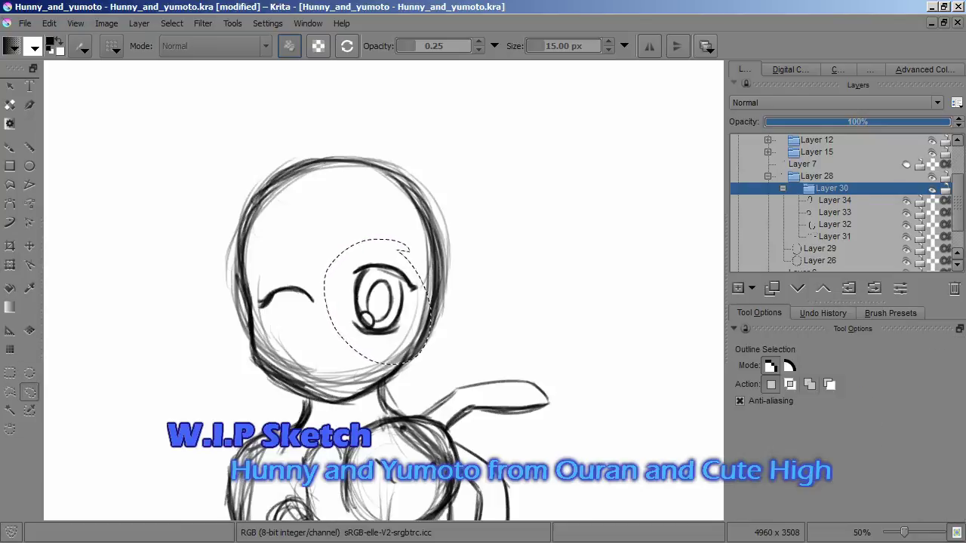
{"action": "key", "text": "ctrl+c"}
{"action": "key", "text": "ctrl+v"}
{"action": "key", "text": "alt+s"}
{"action": "key", "text": "Escape"}
{"action": "key", "text": "ctrl+v"}
{"action": "left_click", "coordinate": [831, 200]}
{"action": "key", "text": "alt+e"}
{"action": "key", "text": "Escape"}
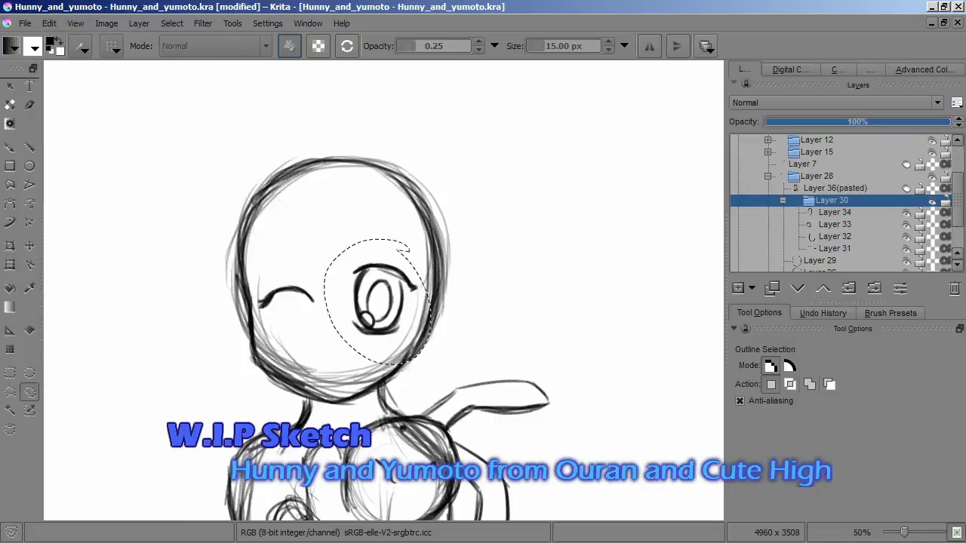
Try to cut the open eye from the layers inside Layer 30 and undo the copy and cut changes
{"action": "key", "text": "Page_Down"}
{"action": "key", "text": "alt+e"}
{"action": "key", "text": "Escape"}
{"action": "key", "text": "Page_Down"}
{"action": "key", "text": "Page_Down"}
{"action": "key", "text": "alt+e"}
{"action": "key", "text": "Escape"}
{"action": "key", "text": "ctrl+z"}
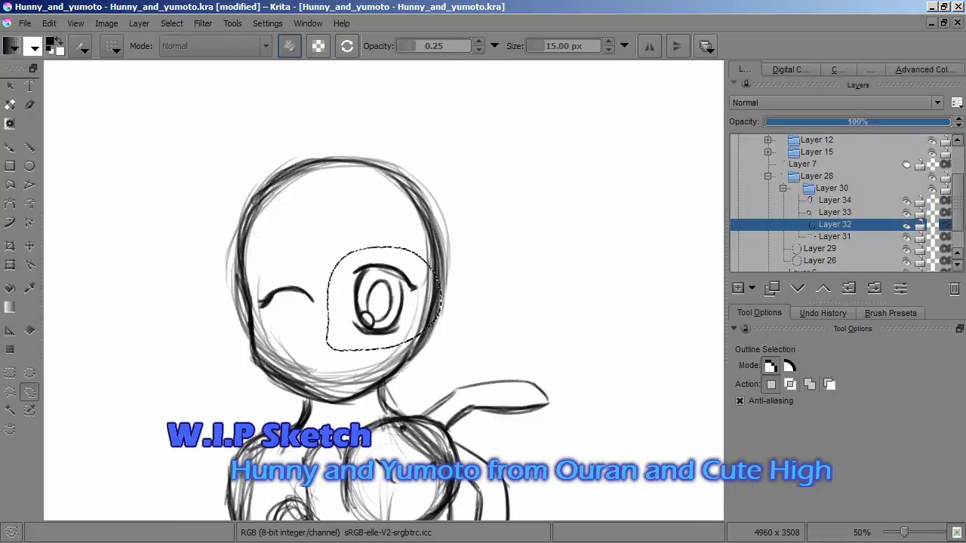
Keep a hidden duplicate of the Layer 30 group and remove the open right eye from the visible group
{"action": "key", "text": "Page_Up"}
{"action": "key", "text": "Page_Up"}
{"action": "key", "text": "Page_Up"}
{"action": "left_click", "coordinate": [954, 288]}
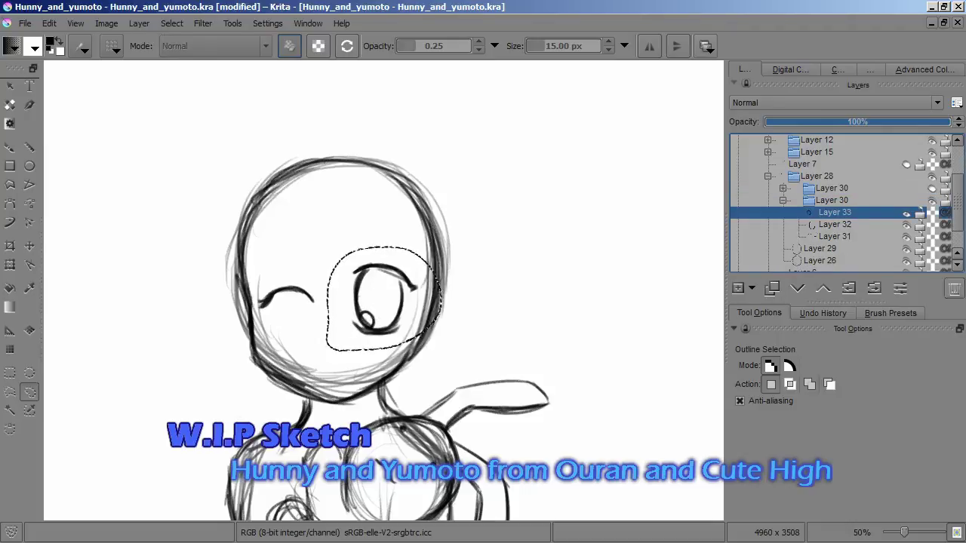
{"action": "key", "text": "alt+e"}
{"action": "key", "text": "t"}
Duplicate the left closed eye, mirror it and place the copy on the right side of the face
{"action": "key", "text": "ctrl+t"}
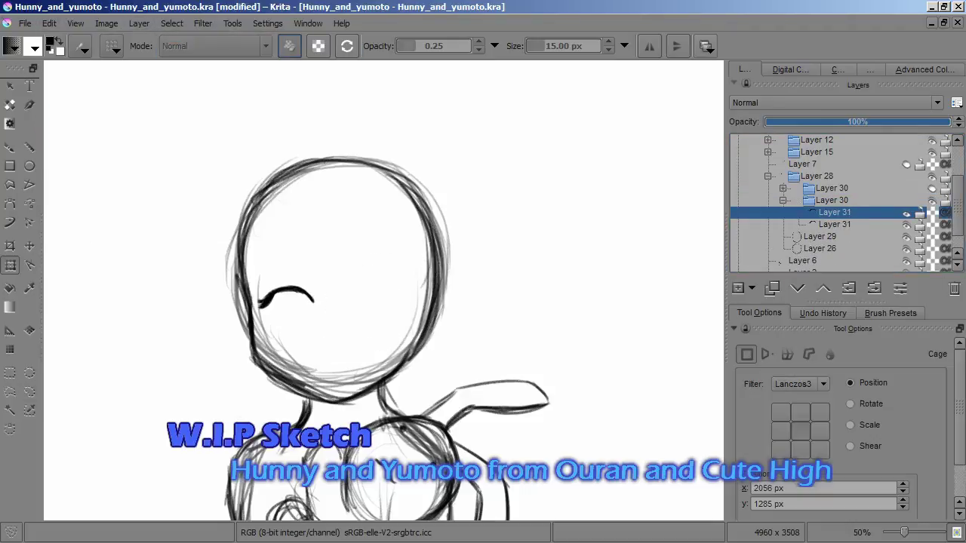
{"action": "left_click_drag", "start_coordinate": [354, 296], "coordinate": [386, 294]}
{"action": "scroll", "coordinate": [386, 294], "scroll_direction": "up", "scroll_amount": 5}
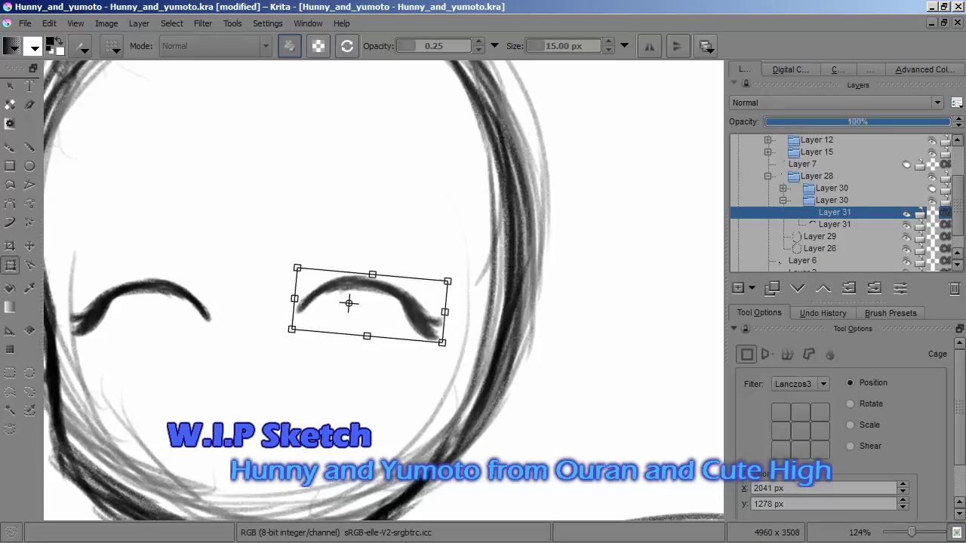
{"action": "key", "text": "Return"}
Outline-select the left closed eye, adjust its tilt to balance the mirrored eye and clear the selection
{"action": "scroll", "coordinate": [348, 304], "scroll_direction": "left", "scroll_amount": 3}
{"action": "left_click_drag", "start_coordinate": [234, 221], "coordinate": [227, 222]}
{"action": "key", "text": "ctrl+t"}
{"action": "left_click", "coordinate": [835, 224]}
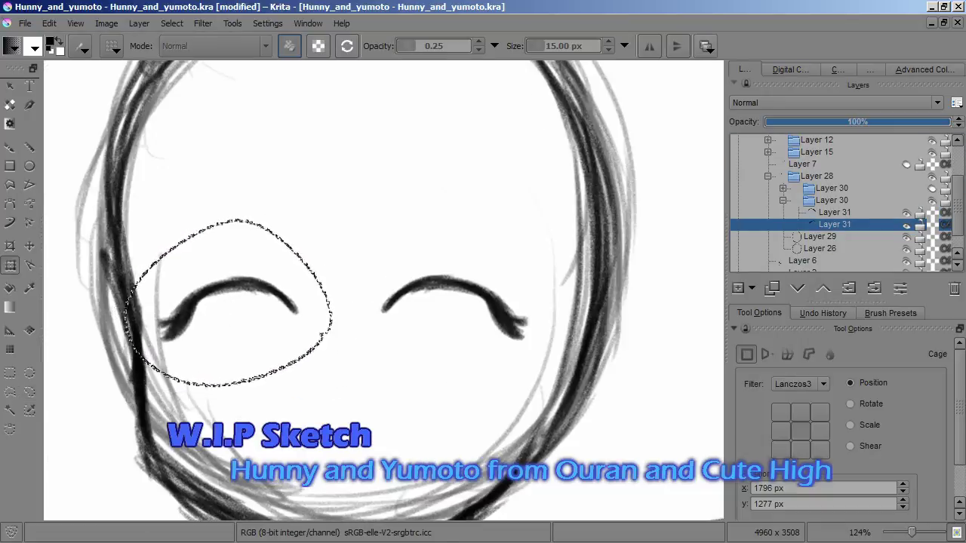
{"action": "key", "text": "ctrl+shift+a"}
{"action": "scroll", "coordinate": [383, 291], "scroll_direction": "down", "scroll_amount": 5}
{"action": "scroll", "coordinate": [384, 291], "scroll_direction": "up", "scroll_amount": 3}
Adjust the fit of the face outline on Layer 29 and collapse the visible eye group
{"action": "left_click", "coordinate": [820, 236]}
{"action": "key", "text": "ctrl+t"}
{"action": "key", "text": "Return"}
{"action": "scroll", "coordinate": [309, 200], "scroll_direction": "down", "scroll_amount": 3}
{"action": "scroll", "coordinate": [310, 200], "scroll_direction": "up", "scroll_amount": 3}
{"action": "left_click", "coordinate": [783, 200]}
{"action": "left_click", "coordinate": [832, 200]}
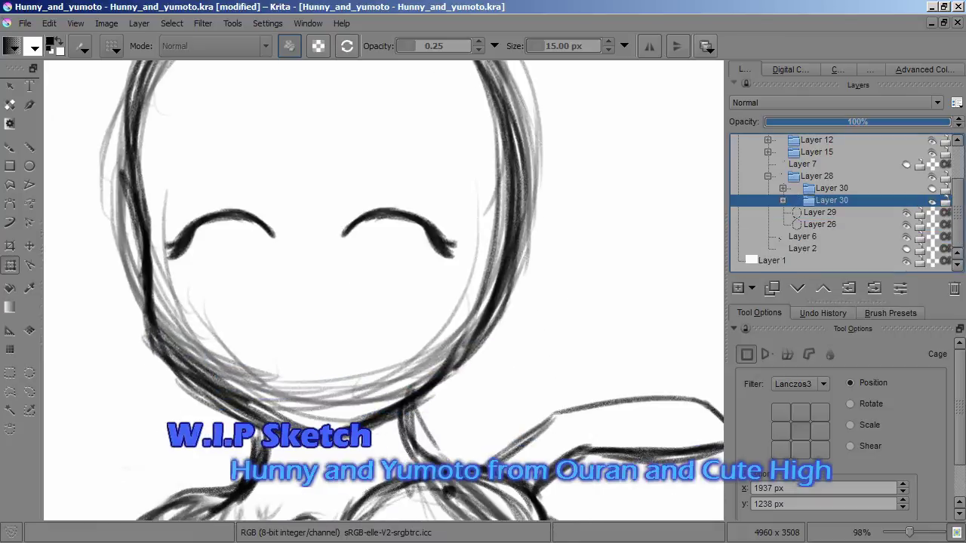
Draw a short nose mark and a curved smiling mouth on a new layer below the eye group
{"action": "key", "text": "Insert"}
{"action": "key", "text": "b"}
{"action": "scroll", "coordinate": [302, 320], "scroll_direction": "up", "scroll_amount": 3}
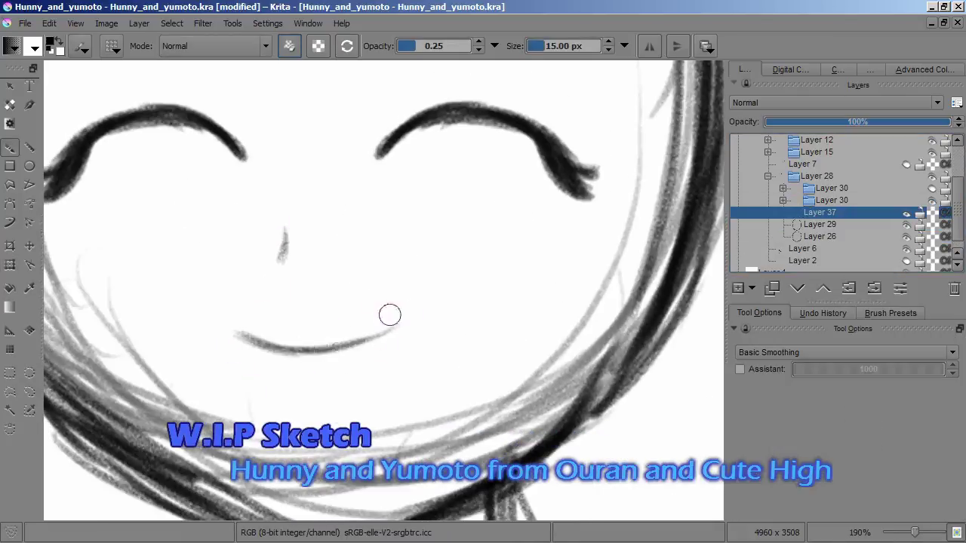
Move the mouth slightly lower beneath the nose and clear the selection
{"action": "scroll", "coordinate": [315, 324], "scroll_direction": "down", "scroll_amount": 2}
{"action": "key", "text": "ctrl+t"}
{"action": "key", "text": "Return"}
{"action": "left_click", "coordinate": [172, 23]}
{"action": "left_click", "coordinate": [189, 42]}
{"action": "scroll", "coordinate": [347, 287], "scroll_direction": "down", "scroll_amount": 4}
{"action": "scroll", "coordinate": [347, 287], "scroll_direction": "up", "scroll_amount": 2}
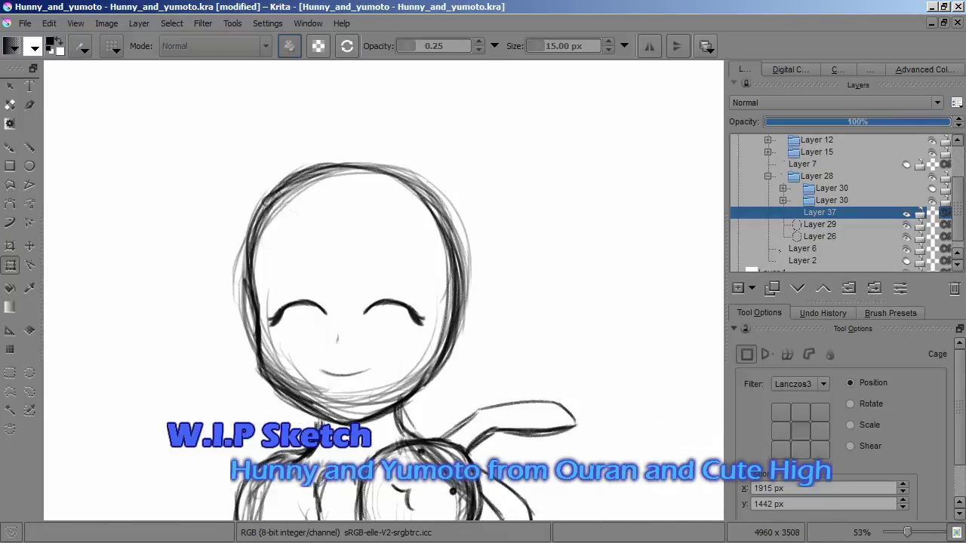
Trace the crown and left side of the head with a cleaner line on a new layer above Layer 29
{"action": "key", "text": "Insert"}
{"action": "key", "text": "b"}
{"action": "scroll", "coordinate": [286, 403], "scroll_direction": "up", "scroll_amount": 3}
{"action": "mouse_move", "coordinate": [208, 177]}
{"action": "left_mouse_down"}
{"action": "mouse_move", "coordinate": [302, 388]}
{"action": "mouse_move", "coordinate": [401, 429]}
{"action": "mouse_move", "coordinate": [577, 316]}
{"action": "left_mouse_up"}
{"action": "scroll", "coordinate": [340, 226], "scroll_direction": "up", "scroll_amount": 5}
{"action": "mouse_move", "coordinate": [195, 252]}
{"action": "left_mouse_down"}
{"action": "mouse_move", "coordinate": [324, 161]}
{"action": "mouse_move", "coordinate": [562, 181]}
{"action": "left_mouse_up"}
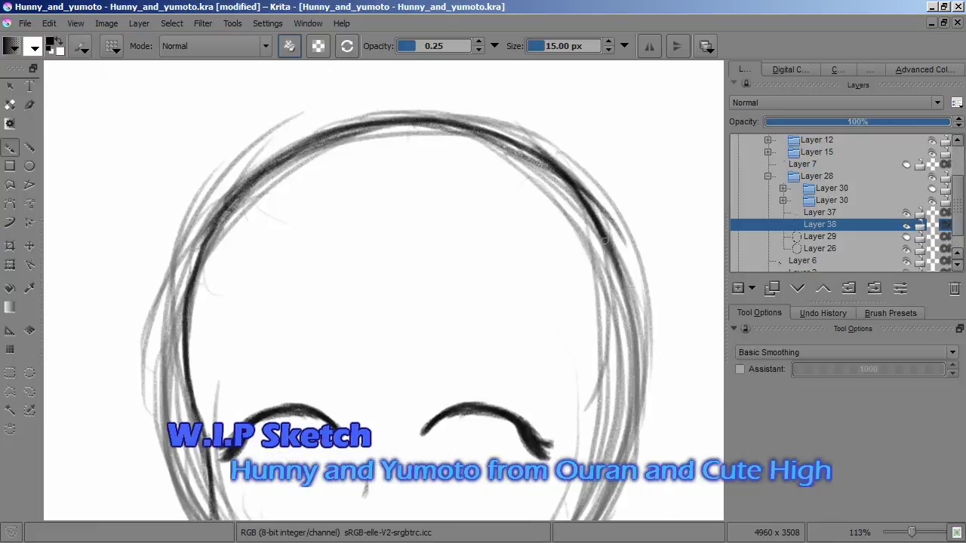
Trace the right side of the head down to the jaw and hide the rough head construction
{"action": "scroll", "coordinate": [562, 181], "scroll_direction": "down", "scroll_amount": 2}
{"action": "left_click_drag", "start_coordinate": [498, 86], "coordinate": [567, 305]}
{"action": "left_click_drag", "start_coordinate": [529, 151], "coordinate": [528, 460]}
{"action": "left_click_drag", "start_coordinate": [528, 181], "coordinate": [520, 464]}
{"action": "scroll", "coordinate": [543, 302], "scroll_direction": "up", "scroll_amount": 2}
{"action": "key", "text": "e"}
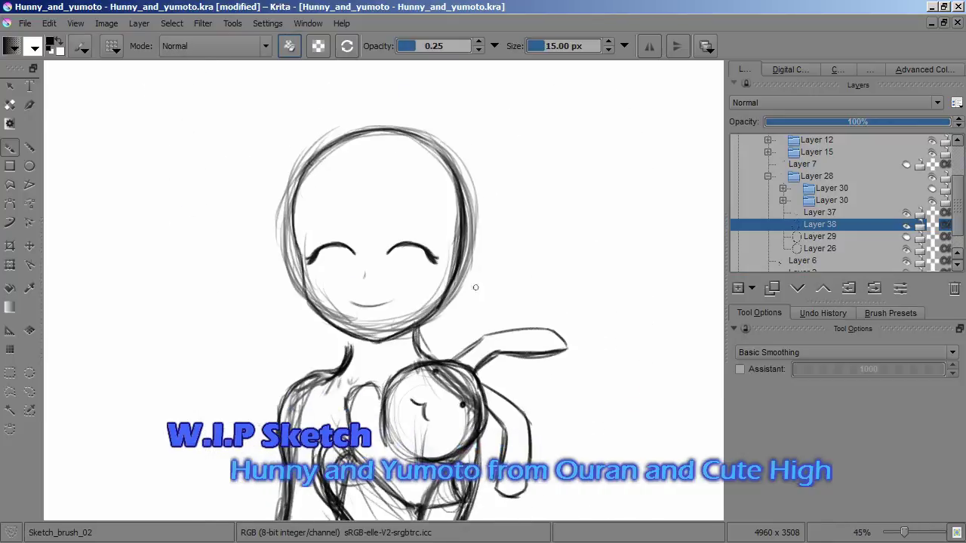
{"action": "scroll", "coordinate": [377, 286], "scroll_direction": "up", "scroll_amount": 2}
Erase the rough neck lines and redraw both sides of the neck as clean curves on Layer 25
{"action": "left_click", "coordinate": [802, 236]}
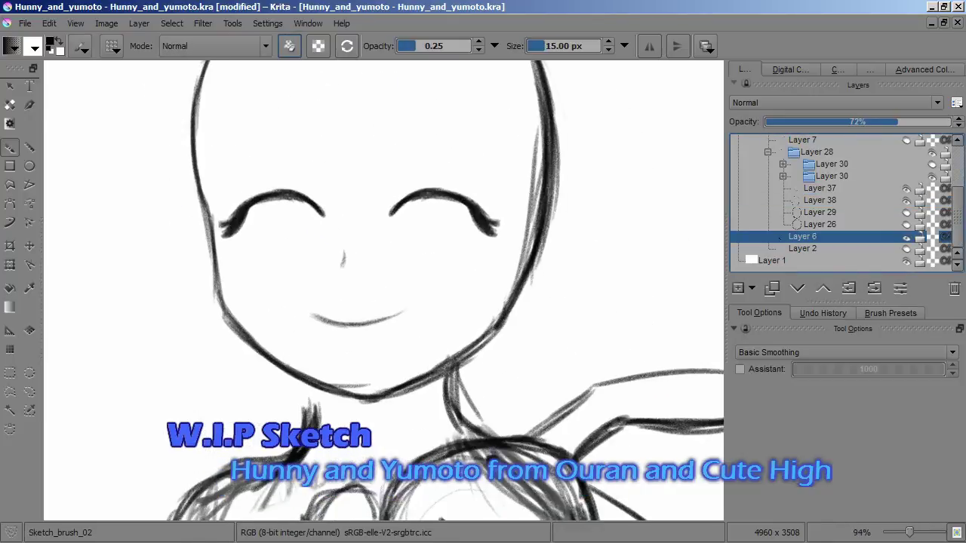
{"action": "scroll", "coordinate": [830, 204], "scroll_direction": "up", "scroll_amount": 3}
{"action": "left_click", "coordinate": [804, 176]}
{"action": "scroll", "coordinate": [377, 287], "scroll_direction": "up", "scroll_amount": 3}
{"action": "scroll", "coordinate": [378, 287], "scroll_direction": "down", "scroll_amount": 2}
{"action": "key", "text": "e"}
{"action": "left_click_drag", "start_coordinate": [317, 340], "coordinate": [388, 400]}
{"action": "key", "text": "e"}
{"action": "left_click_drag", "start_coordinate": [536, 290], "coordinate": [570, 358]}
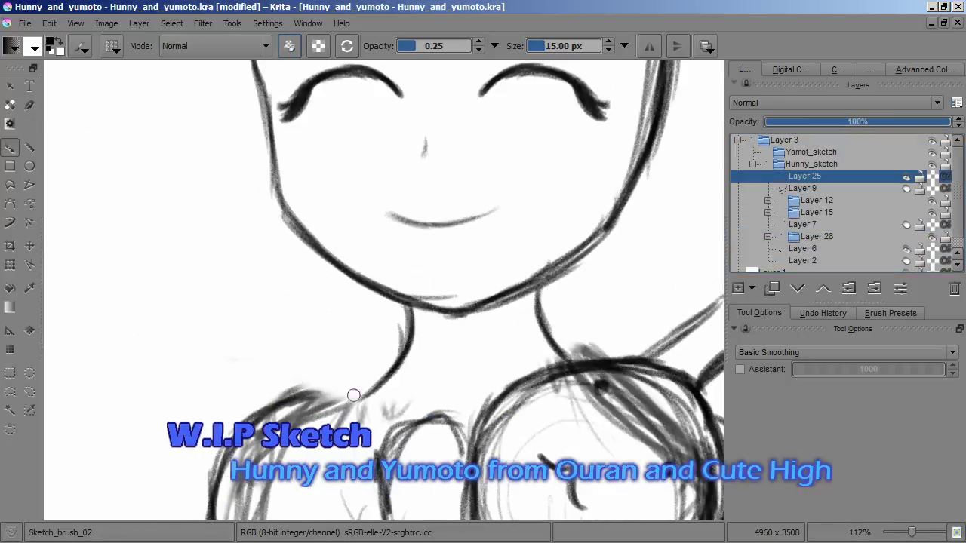
Fine-tune the placement of the new neck lines beneath the head with a transform
{"action": "scroll", "coordinate": [411, 341], "scroll_direction": "down", "scroll_amount": 5}
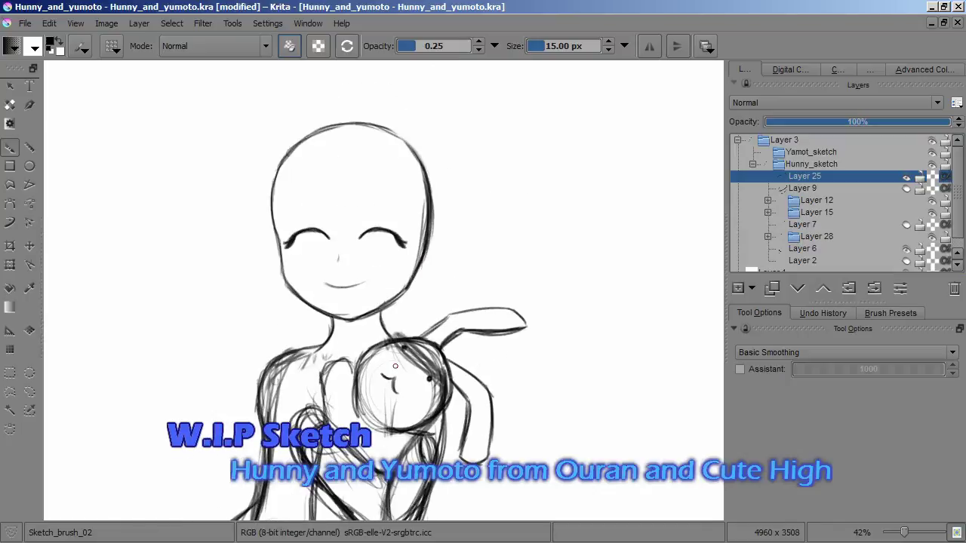
{"action": "scroll", "coordinate": [395, 366], "scroll_direction": "up", "scroll_amount": 4}
{"action": "key", "text": "ctrl+t"}
{"action": "left_click_drag", "start_coordinate": [355, 235], "coordinate": [351, 236]}
{"action": "key", "text": "ctrl+t"}
{"action": "scroll", "coordinate": [385, 196], "scroll_direction": "down", "scroll_amount": 5}
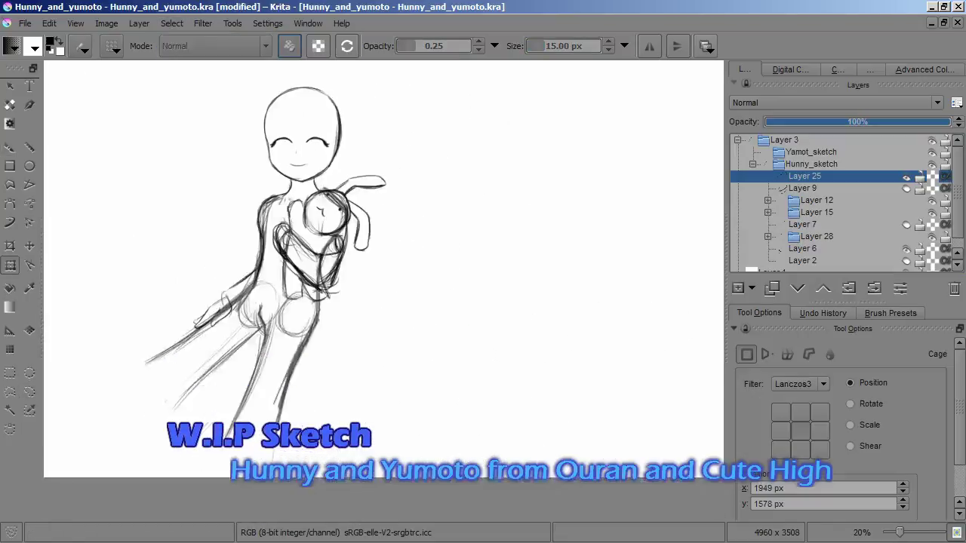
Save the drawing
{"action": "key", "text": "ctrl+s"}
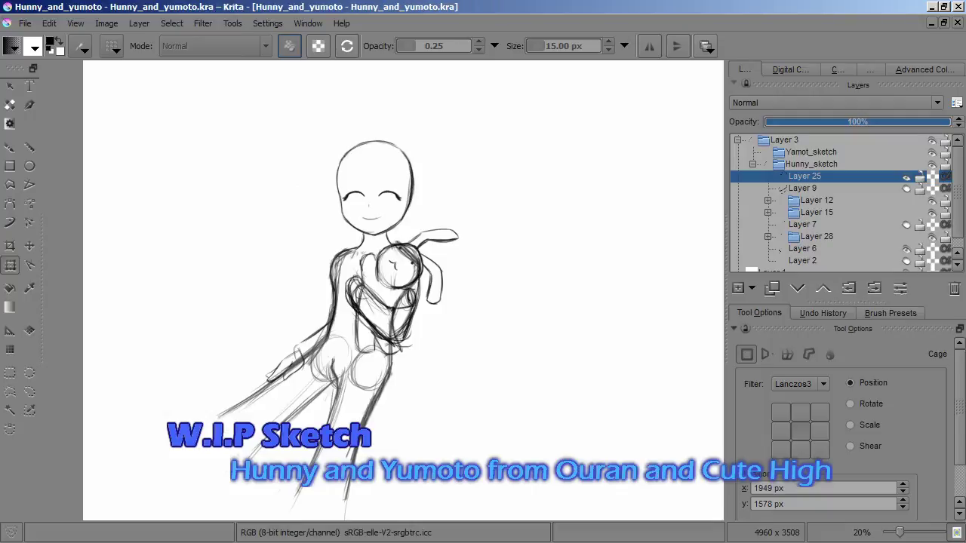
{"action": "scroll", "coordinate": [392, 289], "scroll_direction": "up", "scroll_amount": 3}
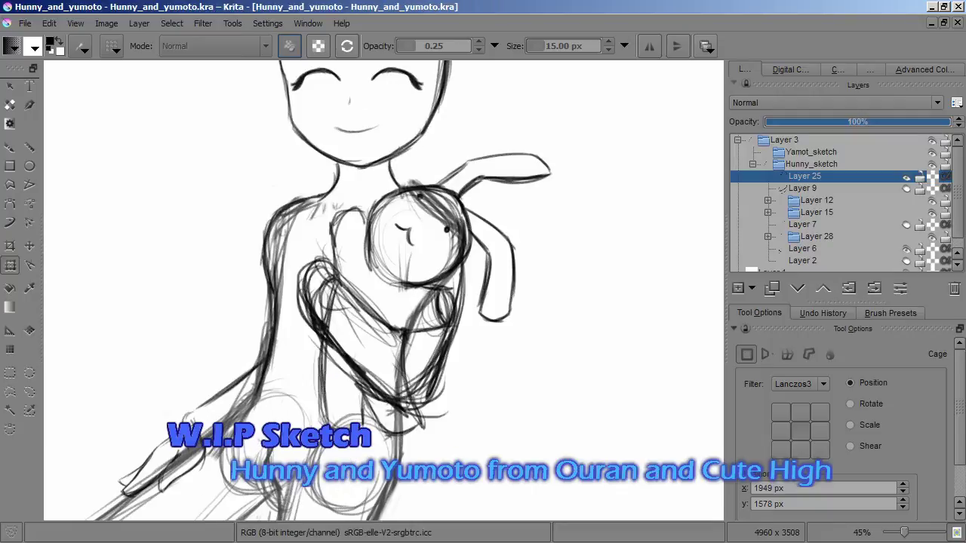
{"action": "scroll", "coordinate": [383, 290], "scroll_direction": "up", "scroll_amount": 2}
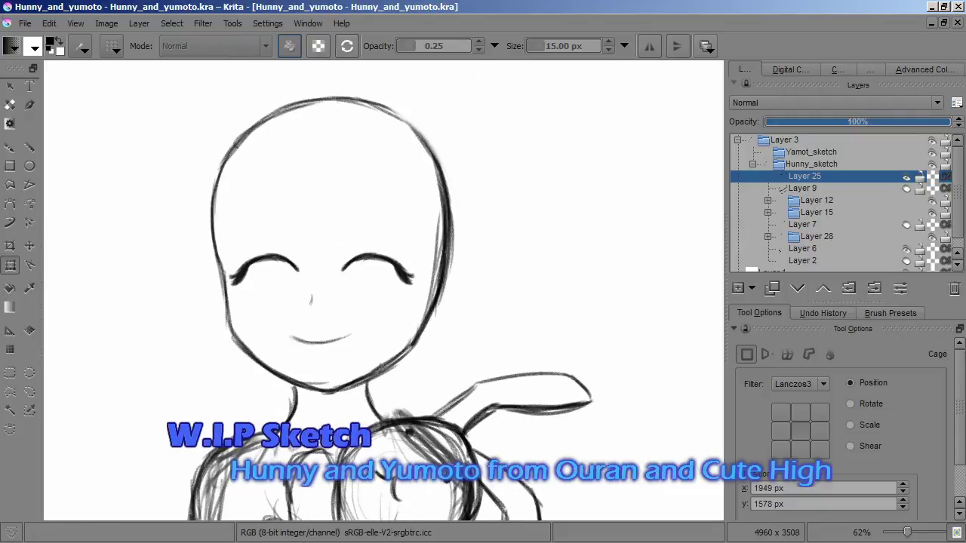
Move the Layer 28 head group to the top of the Hunny_sketch group
{"action": "left_click", "coordinate": [817, 236]}
{"action": "key", "text": "ctrl+Page_Down"}
{"action": "key", "text": "ctrl+Page_Down"}
{"action": "key", "text": "ctrl+Page_Down"}
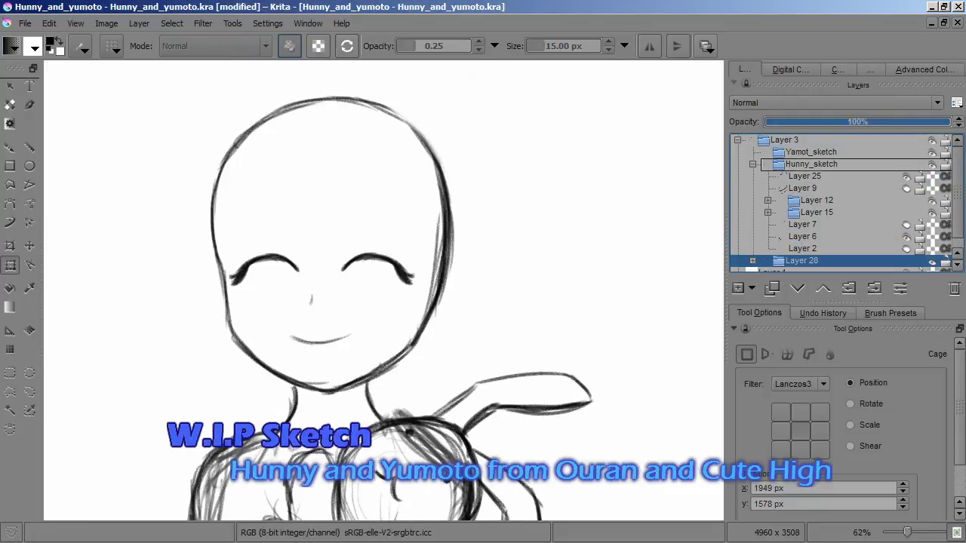
{"action": "key", "text": "ctrl+Page_Up"}
{"action": "key", "text": "ctrl+Page_Up"}
{"action": "key", "text": "ctrl+Page_Up"}
Try a first draft of Hunny's hair on Layer 39, with fringe strands over the forehead and a rounded outline around the head
{"action": "left_click", "coordinate": [820, 188]}
{"action": "key", "text": "b"}
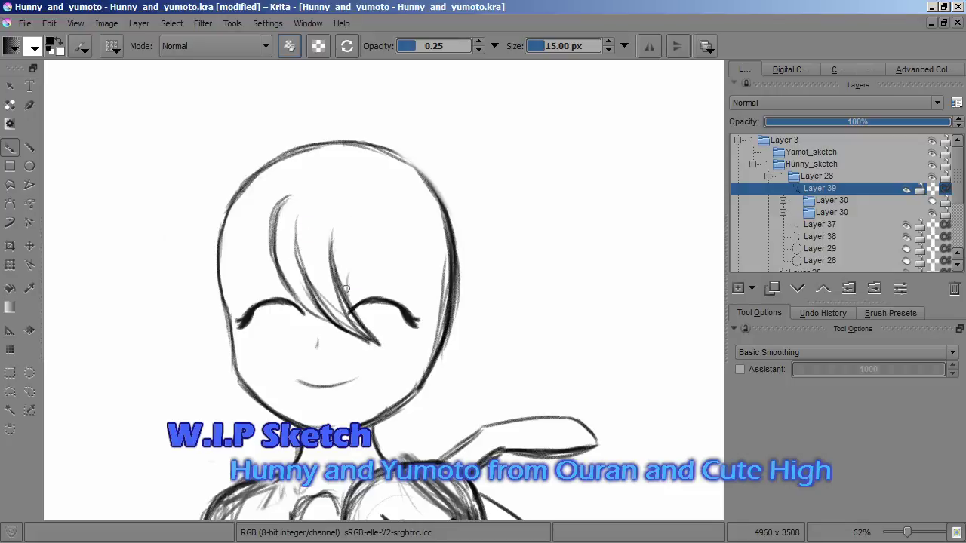
{"action": "left_click_drag", "start_coordinate": [442, 266], "coordinate": [426, 201]}
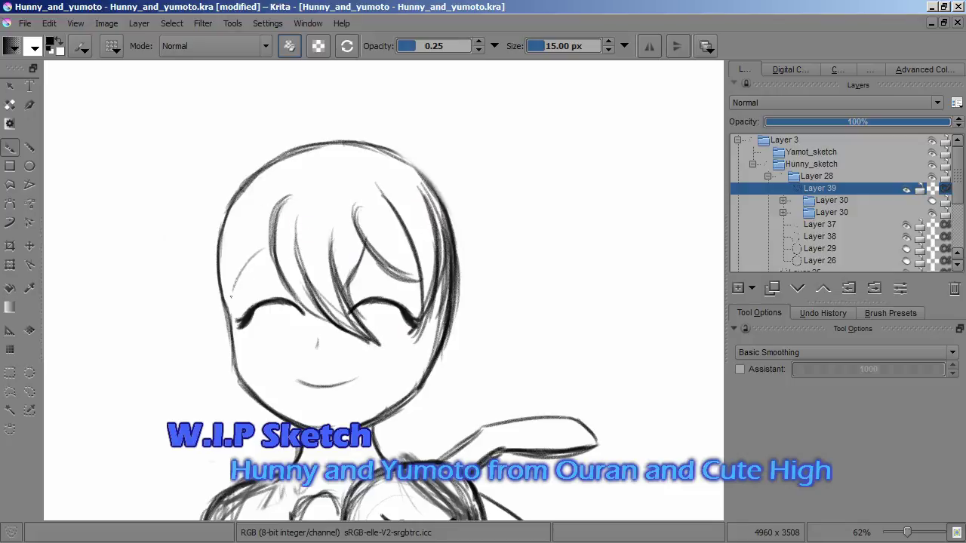
{"action": "left_click_drag", "start_coordinate": [274, 148], "coordinate": [205, 294]}
{"action": "left_click_drag", "start_coordinate": [317, 134], "coordinate": [232, 342]}
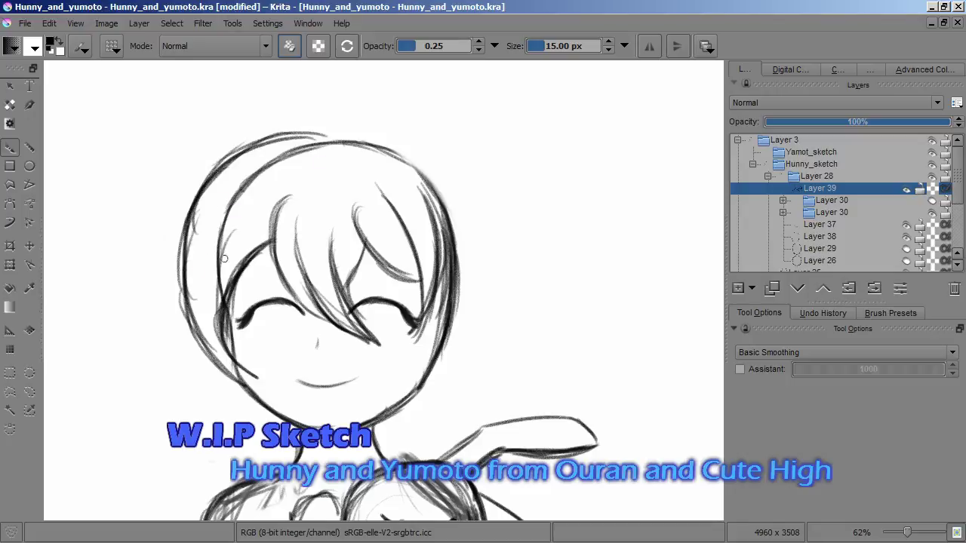
{"action": "left_click_drag", "start_coordinate": [226, 202], "coordinate": [219, 378]}
{"action": "left_click_drag", "start_coordinate": [324, 127], "coordinate": [188, 256]}
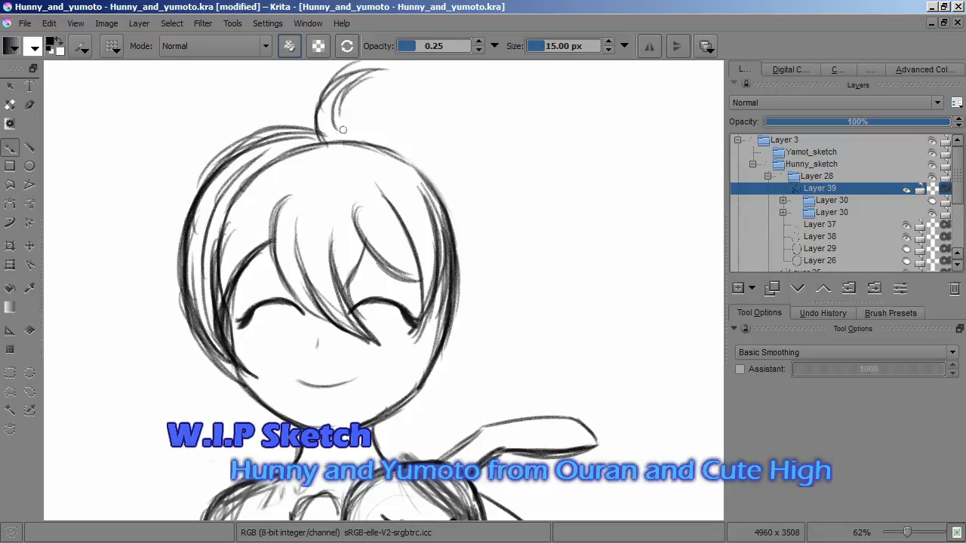
Undo the draft hair strokes and erase the remaining marks from Layer 39
{"action": "key", "text": "ctrl+z"}
{"action": "key", "text": "ctrl+z"}
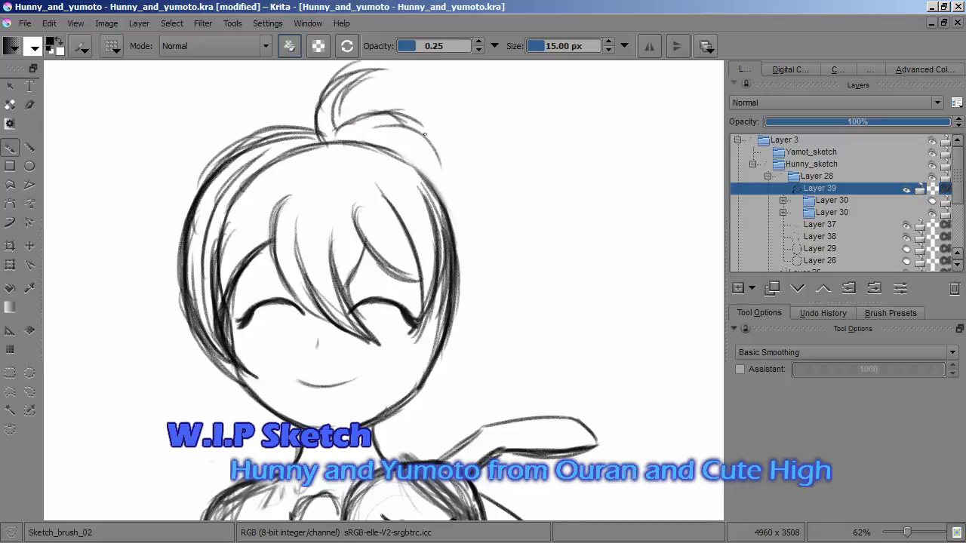
{"action": "key", "text": "ctrl+z"}
{"action": "key", "text": "ctrl+z"}
{"action": "key", "text": "ctrl+z"}
{"action": "key", "text": "ctrl+z"}
{"action": "key", "text": "ctrl+z"}
{"action": "key", "text": "ctrl+z"}
{"action": "key", "text": "ctrl+shift+z"}
{"action": "scroll", "coordinate": [379, 300], "scroll_direction": "up", "scroll_amount": 1}
{"action": "key", "text": "e"}
{"action": "mouse_move", "coordinate": [408, 317]}
{"action": "left_mouse_down"}
{"action": "mouse_move", "coordinate": [390, 218]}
{"action": "mouse_move", "coordinate": [380, 300]}
{"action": "left_mouse_up"}
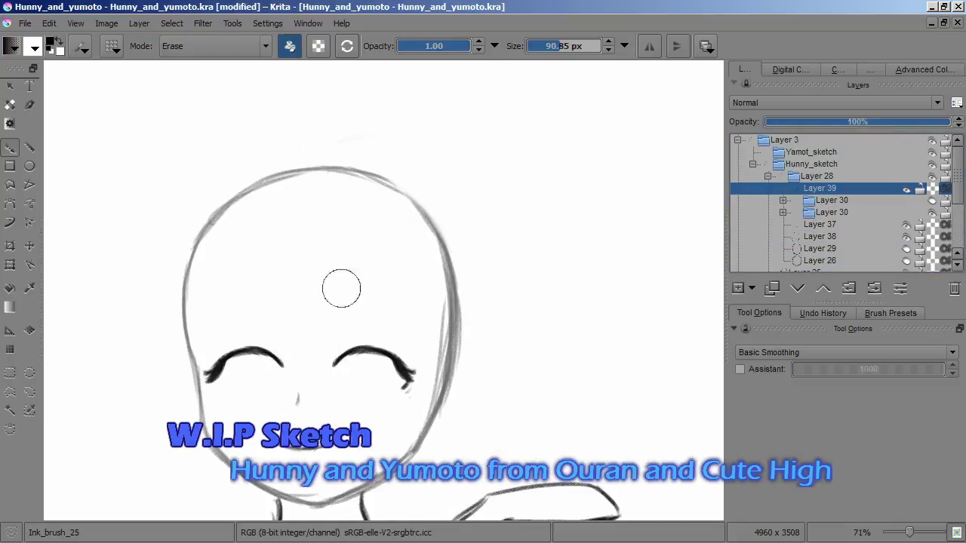
Sketch a curved tuft on the crown, arched hair strands beside it and the ear on the right side of the face
{"action": "key", "text": "e"}
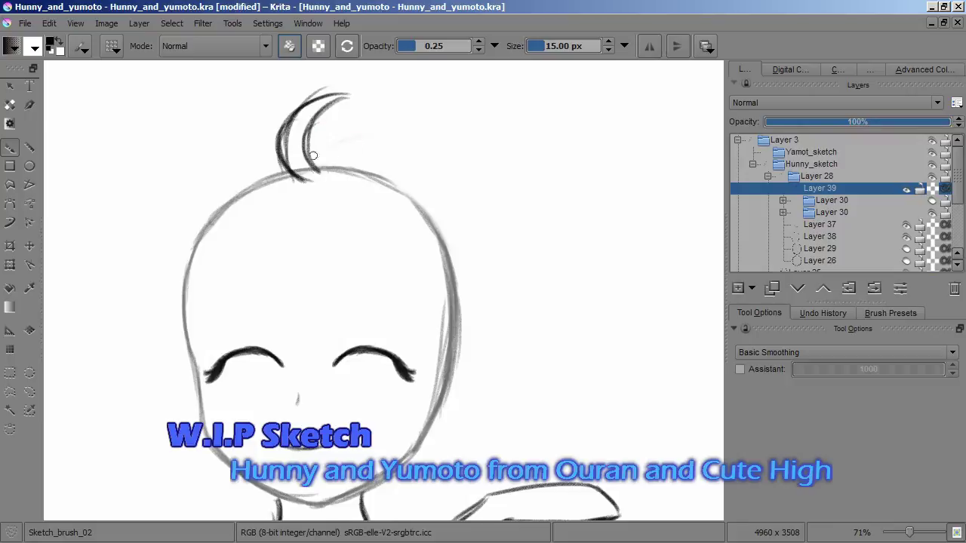
{"action": "key", "text": "ctrl+z"}
{"action": "scroll", "coordinate": [454, 248], "scroll_direction": "down", "scroll_amount": 2}
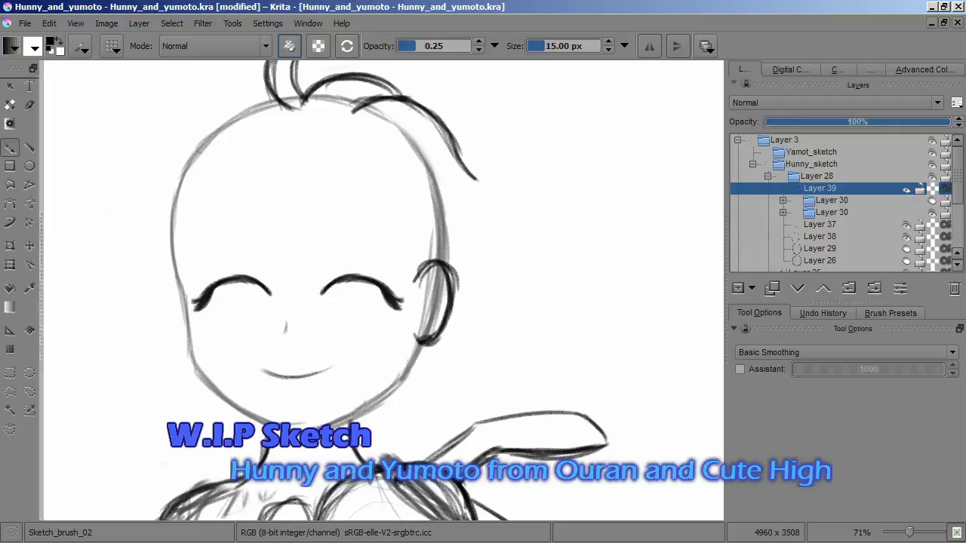
Separate the ear from Layer 39 by copying it to a new layer and deleting the original
{"action": "left_click", "coordinate": [30, 391]}
{"action": "left_click_drag", "start_coordinate": [475, 271], "coordinate": [474, 277]}
{"action": "key", "text": "ctrl+c"}
{"action": "key", "text": "ctrl+v"}
{"action": "left_click", "coordinate": [820, 200]}
{"action": "key", "text": "Delete"}
{"action": "left_click", "coordinate": [171, 22]}
{"action": "left_click", "coordinate": [191, 52]}
{"action": "key", "text": "b"}
Clean up the top hair strands and sketch the outer hair outline and side locks on the left of the head
{"action": "scroll", "coordinate": [419, 181], "scroll_direction": "up", "scroll_amount": 1}
{"action": "key", "text": "e"}
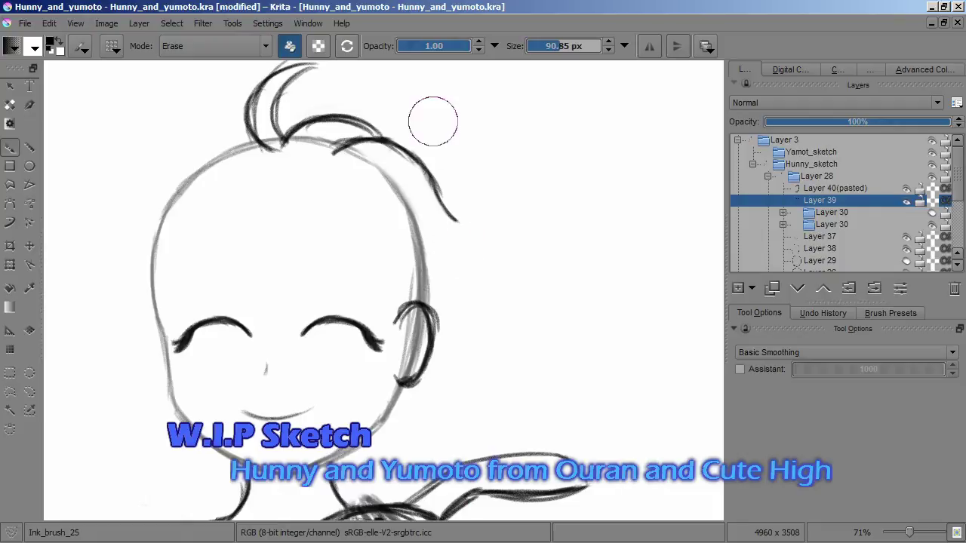
{"action": "key", "text": "slash"}
{"action": "left_click_drag", "start_coordinate": [432, 121], "coordinate": [467, 101]}
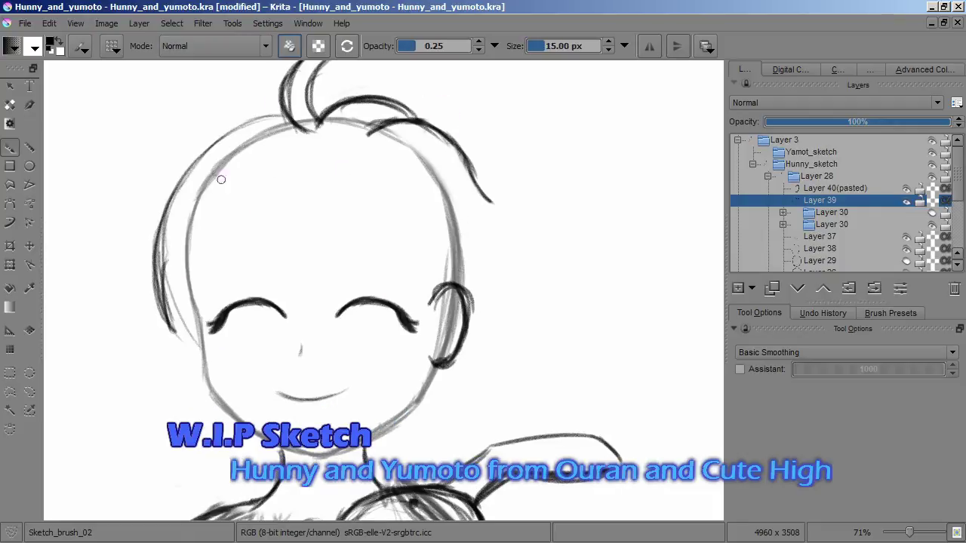
{"action": "key", "text": "ctrl+z"}
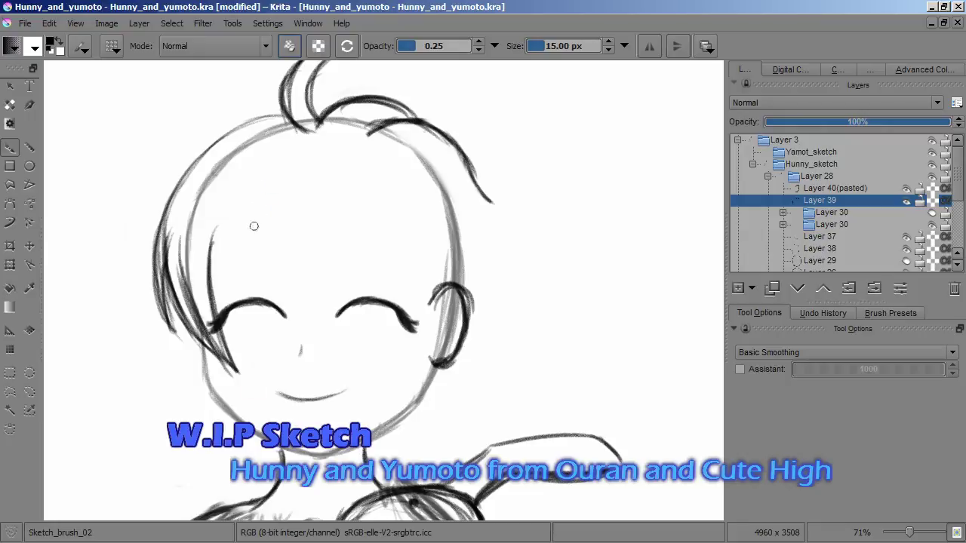
{"action": "key", "text": "ctrl+shift+z"}
Sketch the fringe strands across the forehead and the locks in front of the ear, erasing stray lines
{"action": "key", "text": "e"}
{"action": "left_click_drag", "start_coordinate": [287, 298], "coordinate": [298, 311]}
{"action": "key", "text": "e"}
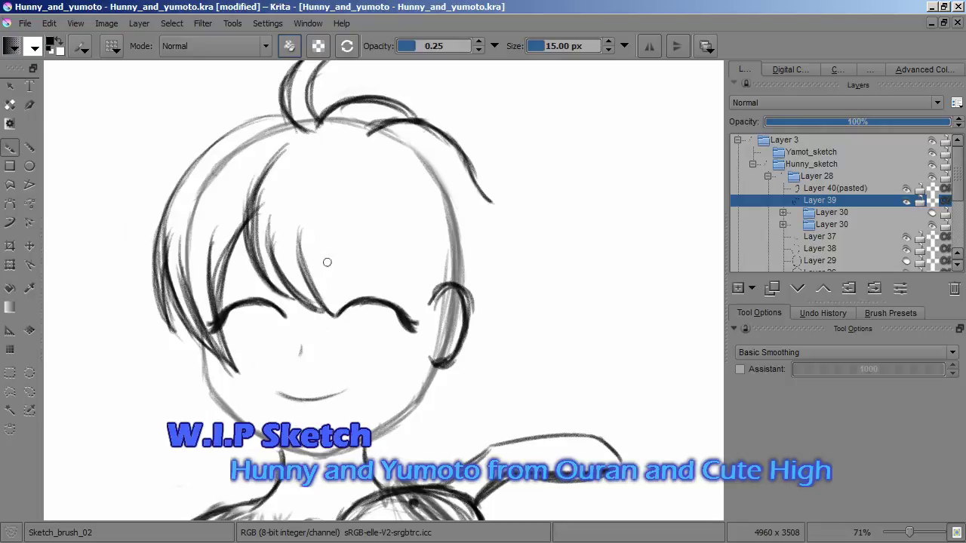
{"action": "key", "text": "e"}
{"action": "left_click_drag", "start_coordinate": [332, 198], "coordinate": [330, 305]}
{"action": "key", "text": "e"}
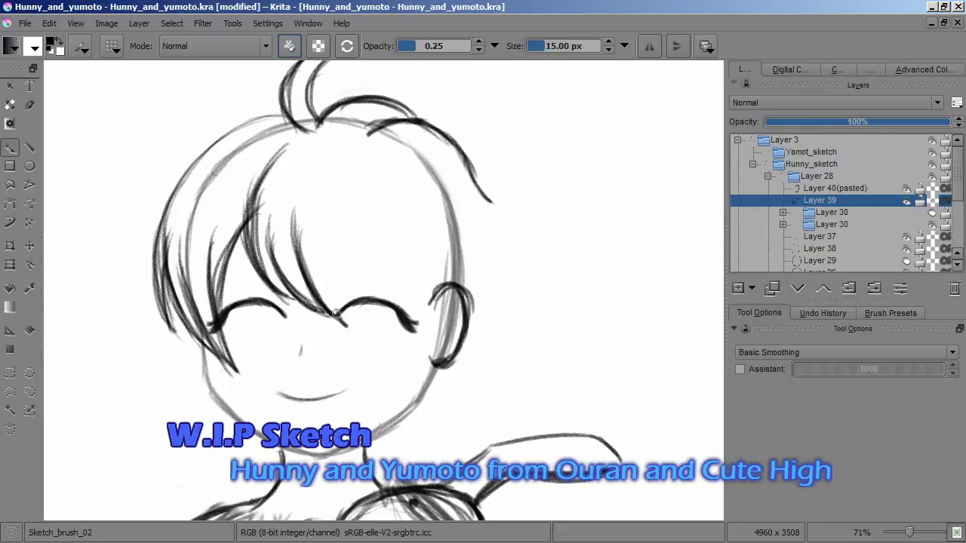
{"action": "mouse_move", "coordinate": [403, 352]}
{"action": "left_mouse_down"}
{"action": "mouse_move", "coordinate": [442, 234]}
{"action": "mouse_move", "coordinate": [423, 332]}
{"action": "mouse_move", "coordinate": [390, 354]}
{"action": "left_mouse_up"}
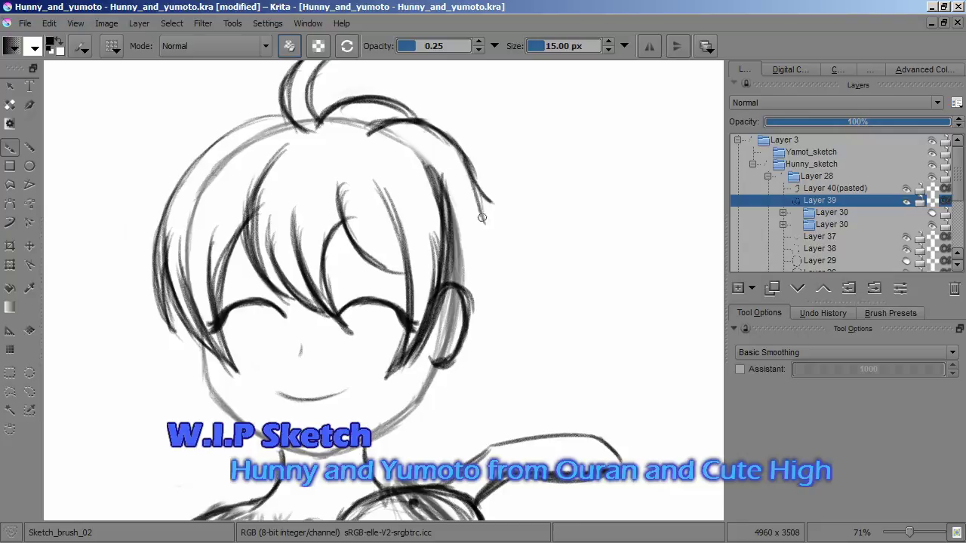
Transform the ear on its pasted layer so it sits lower against the side of the head
{"action": "key", "text": "Page_Up"}
{"action": "key", "text": "ctrl+t"}
{"action": "left_click_drag", "start_coordinate": [449, 336], "coordinate": [442, 355]}
{"action": "key", "text": "Return"}
{"action": "key", "text": "Page_Down"}
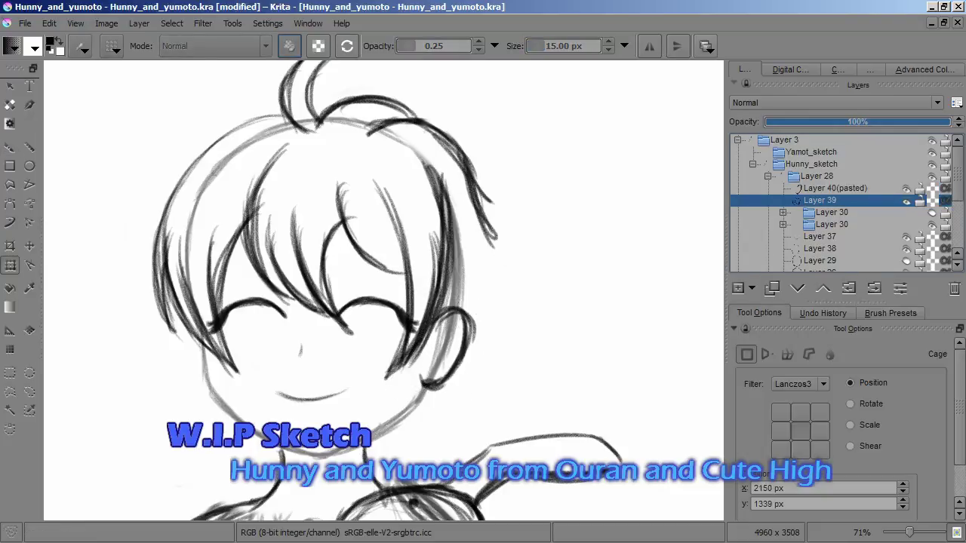
Sketch the spiky outer hair on Layer 39 around and behind the ear
{"action": "key", "text": "b"}
{"action": "left_click_drag", "start_coordinate": [472, 189], "coordinate": [487, 249]}
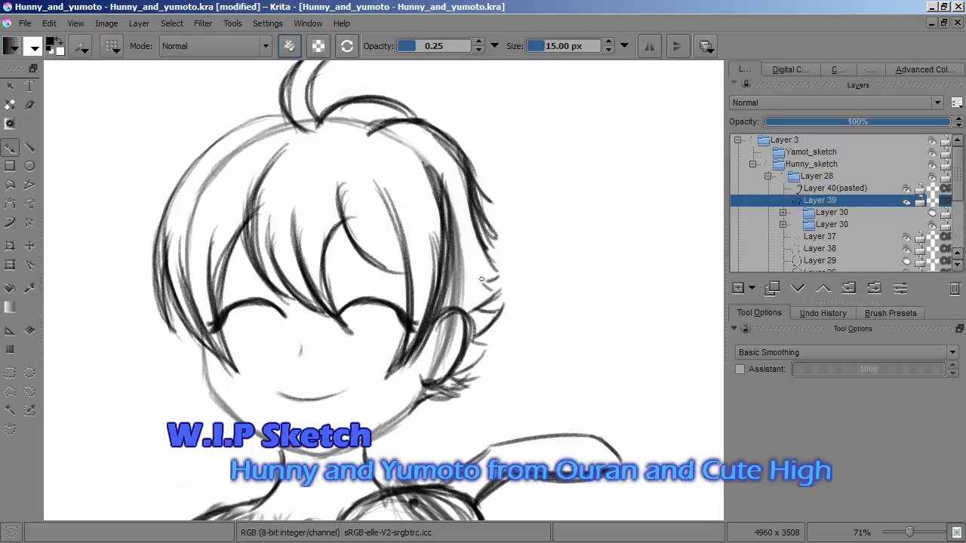
{"action": "left_click_drag", "start_coordinate": [488, 211], "coordinate": [510, 282]}
{"action": "key", "text": "ctrl+g"}
{"action": "key", "text": "Page_Up"}
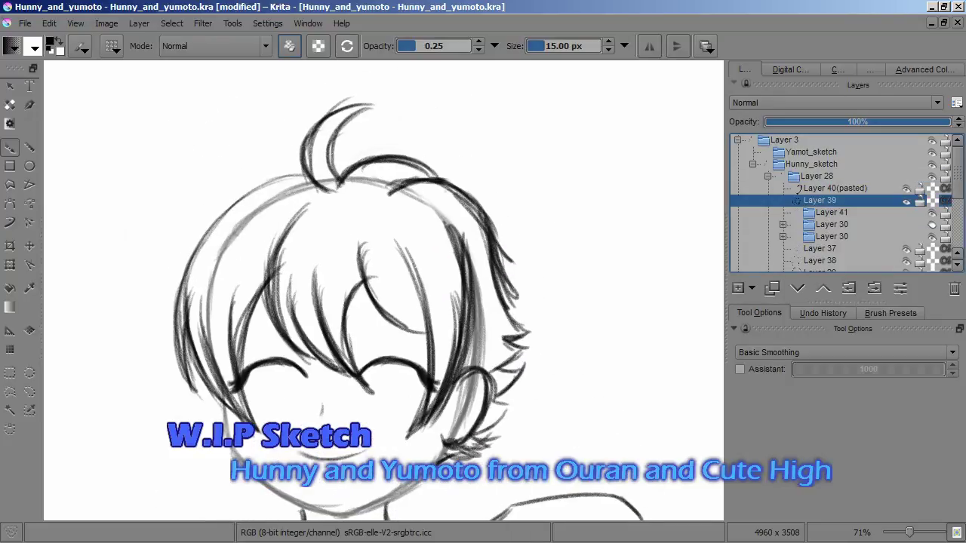
{"action": "key", "text": "ctrl+t"}
{"action": "key", "text": "minus"}
{"action": "key", "text": "minus"}
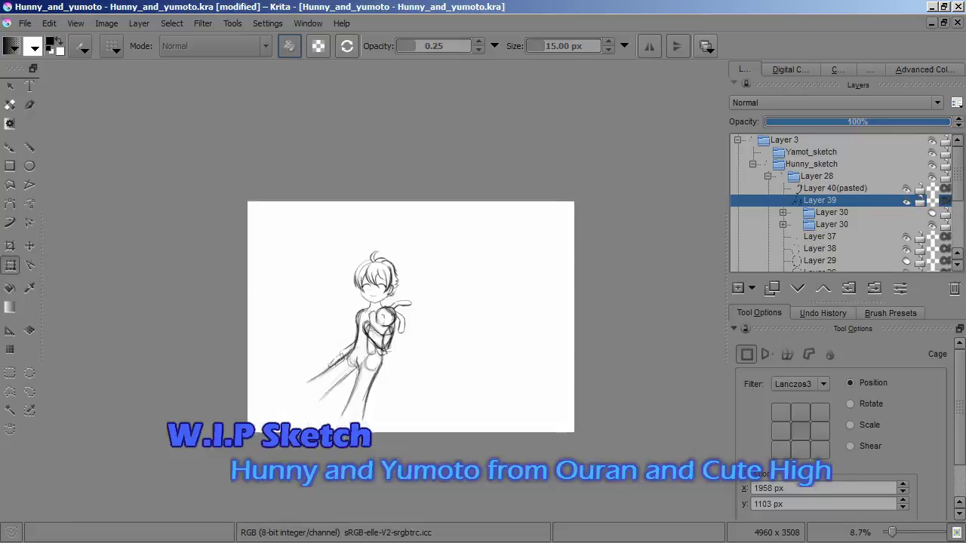
{"action": "key", "text": "Page_Down"}
{"action": "key", "text": "Page_Down"}
{"action": "key", "text": "Page_Down"}
{"action": "key", "text": "Page_Down"}
{"action": "scroll", "coordinate": [347, 249], "scroll_direction": "up", "scroll_amount": 2}
{"action": "key", "text": "ctrl+t"}
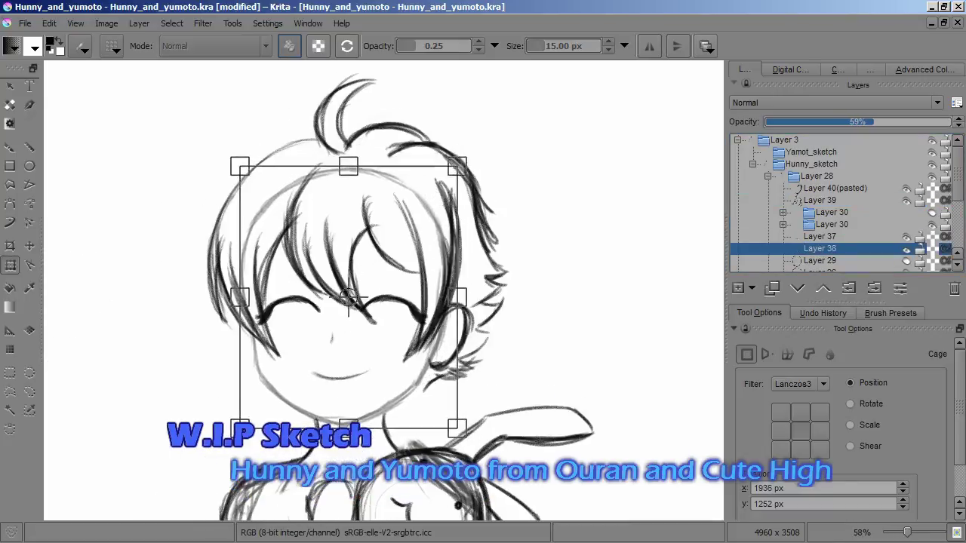
{"action": "key", "text": "Escape"}
Select Layer 25 with the neck lines and save the drawing
{"action": "scroll", "coordinate": [378, 287], "scroll_direction": "up", "scroll_amount": 2}
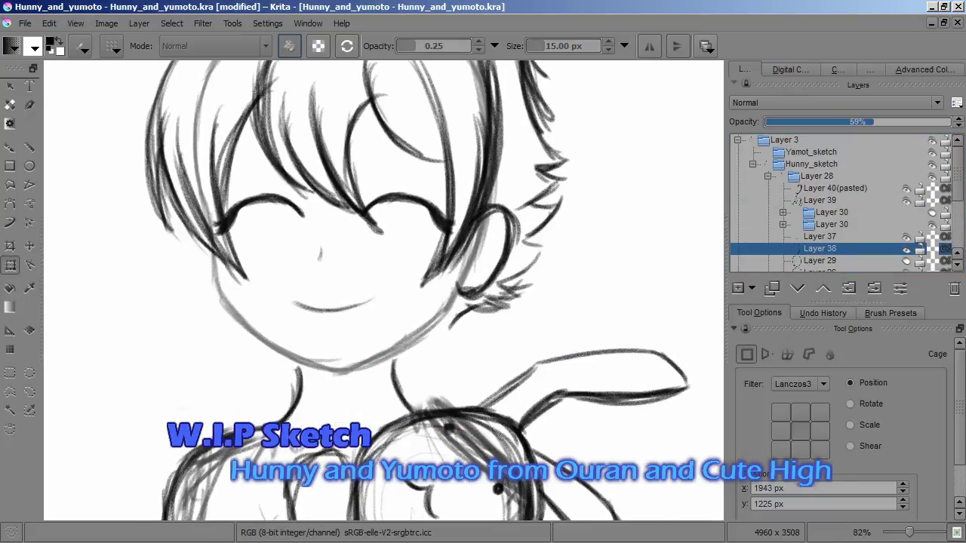
{"action": "key", "text": "Page_Down"}
{"action": "key", "text": "Page_Down"}
{"action": "key", "text": "Page_Down"}
{"action": "key", "text": "b"}
{"action": "scroll", "coordinate": [383, 291], "scroll_direction": "up", "scroll_amount": 2}
{"action": "scroll", "coordinate": [383, 291], "scroll_direction": "down", "scroll_amount": 6}
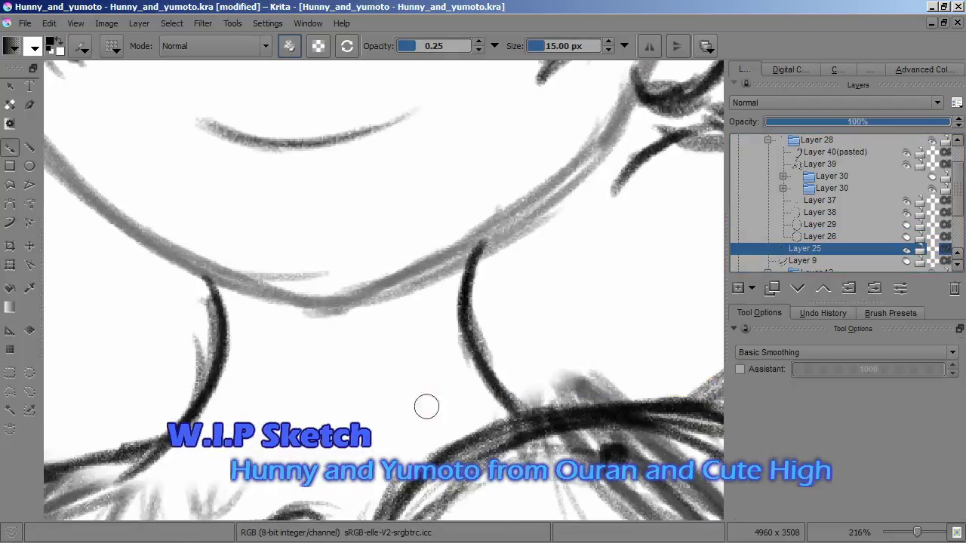
{"action": "key", "text": "ctrl+s"}
{"action": "key", "text": "2"}
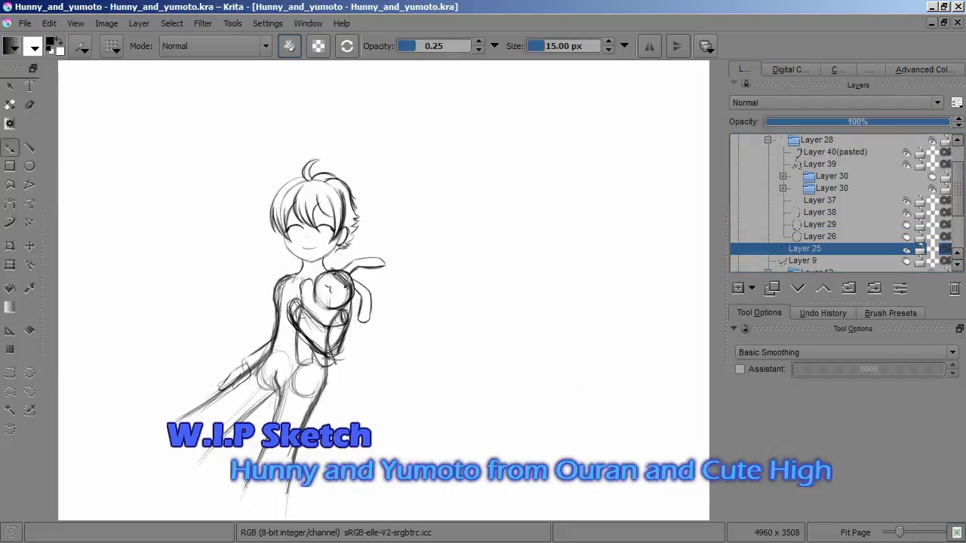
Create a new group with a paint layer in Hunny_sketch and sketch a V-shaped collar around the neck
{"action": "key", "text": "ctrl+g"}
{"action": "key", "text": "Insert"}
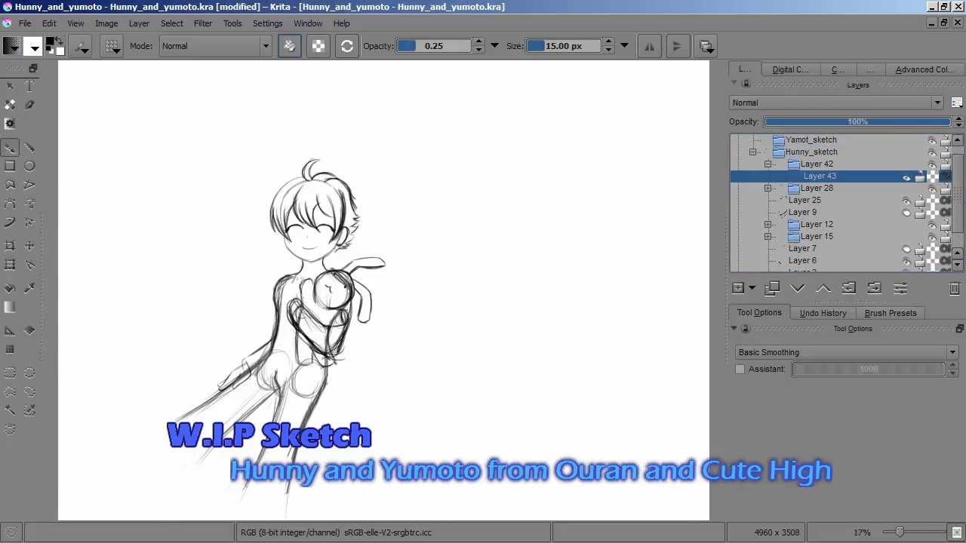
{"action": "scroll", "coordinate": [354, 192], "scroll_direction": "up", "scroll_amount": 5}
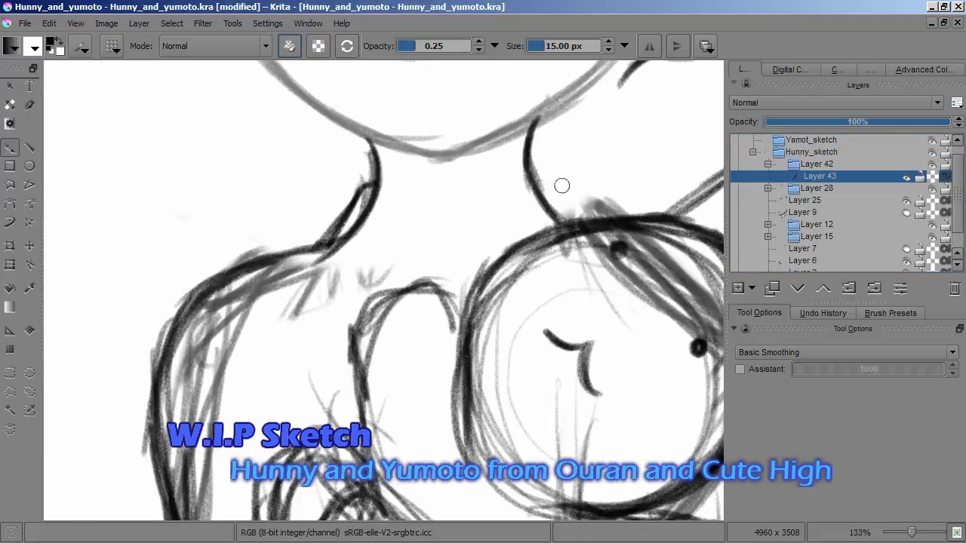
{"action": "left_click_drag", "start_coordinate": [385, 215], "coordinate": [495, 215]}
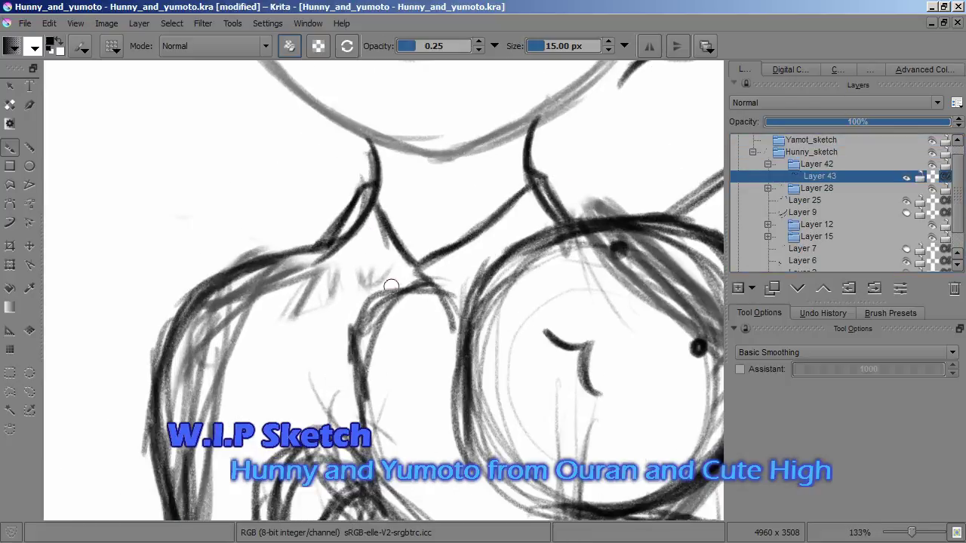
Add another paint layer and sketch the jacket's lapel, front edge and pointed shoulder over the body
{"action": "key", "text": "2"}
{"action": "key", "text": "Insert"}
{"action": "scroll", "coordinate": [423, 160], "scroll_direction": "up", "scroll_amount": 5}
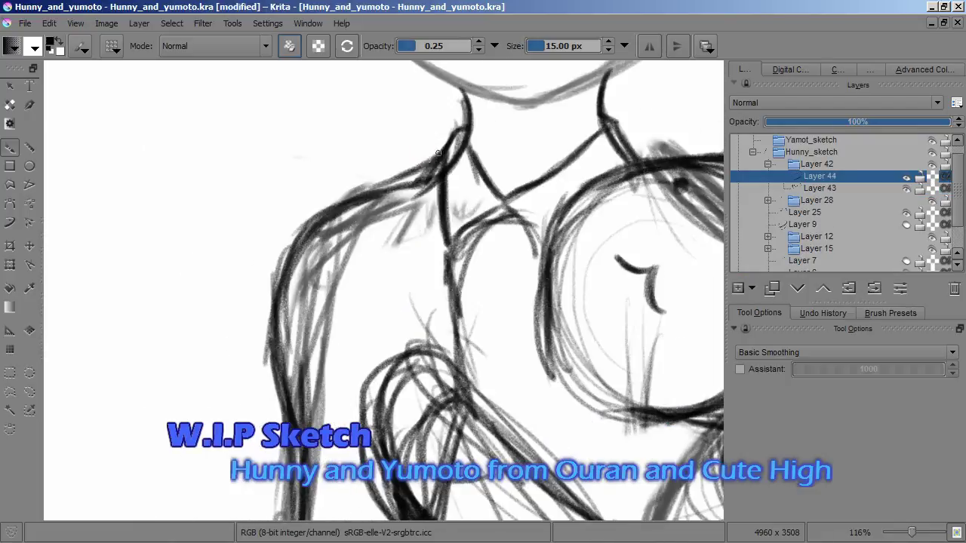
{"action": "left_click_drag", "start_coordinate": [425, 215], "coordinate": [470, 124]}
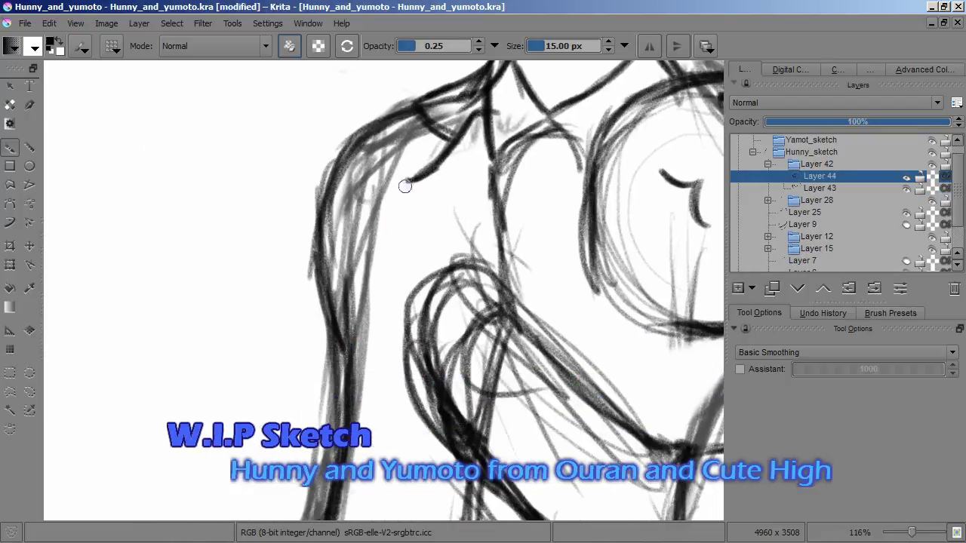
{"action": "scroll", "coordinate": [303, 306], "scroll_direction": "down", "scroll_amount": 2}
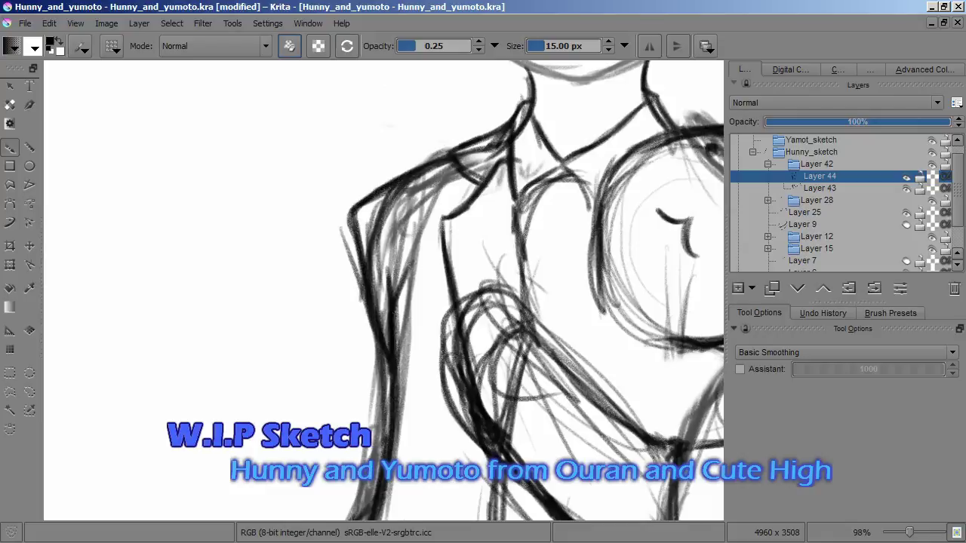
Sketch the cuff around the lowered arm's wrist and the sleeve lines leading up to it
{"action": "scroll", "coordinate": [302, 307], "scroll_direction": "up", "scroll_amount": 3}
{"action": "left_click_drag", "start_coordinate": [154, 256], "coordinate": [175, 298]}
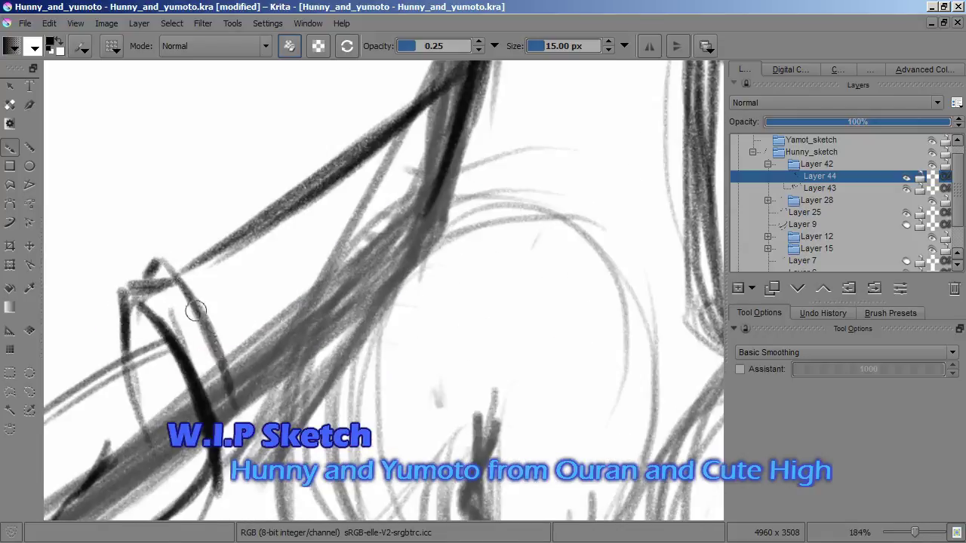
{"action": "key", "text": "minus"}
{"action": "left_click_drag", "start_coordinate": [371, 219], "coordinate": [305, 268]}
{"action": "left_click_drag", "start_coordinate": [350, 234], "coordinate": [260, 294]}
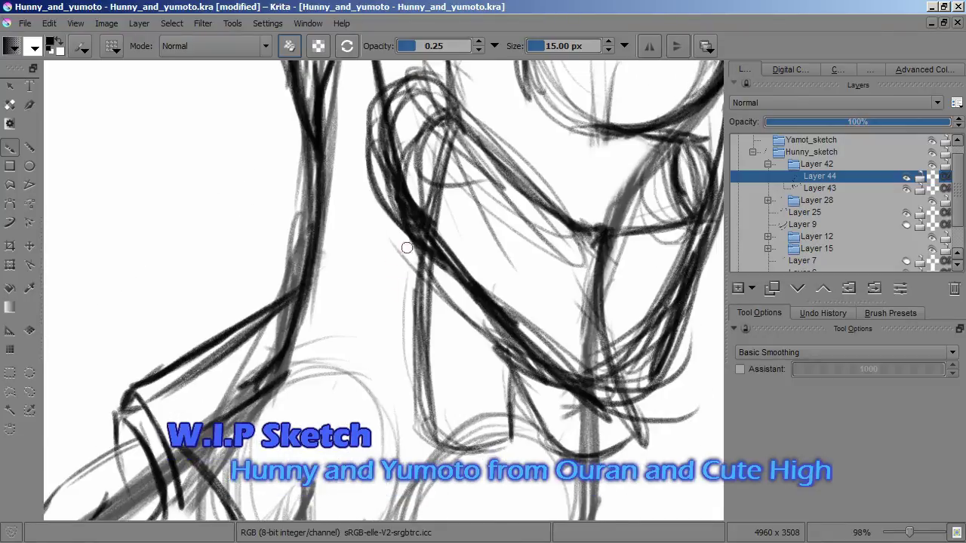
Sketch the jacket's front edge and lower hem over the waist and hips on Layer 44
{"action": "mouse_move", "coordinate": [406, 247]}
{"action": "left_mouse_down"}
{"action": "mouse_move", "coordinate": [453, 249]}
{"action": "mouse_move", "coordinate": [406, 247]}
{"action": "mouse_move", "coordinate": [362, 265]}
{"action": "mouse_move", "coordinate": [308, 317]}
{"action": "mouse_move", "coordinate": [362, 249]}
{"action": "mouse_move", "coordinate": [422, 226]}
{"action": "left_mouse_up"}
{"action": "left_click_drag", "start_coordinate": [436, 151], "coordinate": [434, 253]}
{"action": "mouse_move", "coordinate": [434, 120]}
{"action": "left_mouse_down"}
{"action": "mouse_move", "coordinate": [450, 257]}
{"action": "mouse_move", "coordinate": [355, 419]}
{"action": "left_mouse_up"}
{"action": "mouse_move", "coordinate": [452, 255]}
{"action": "left_mouse_down"}
{"action": "mouse_move", "coordinate": [361, 424]}
{"action": "mouse_move", "coordinate": [423, 316]}
{"action": "mouse_move", "coordinate": [402, 339]}
{"action": "left_mouse_up"}
Add a new layer, sketch the jacket's round buttons and small front details, and save the drawing
{"action": "key", "text": "Insert"}
{"action": "left_click_drag", "start_coordinate": [415, 235], "coordinate": [420, 264]}
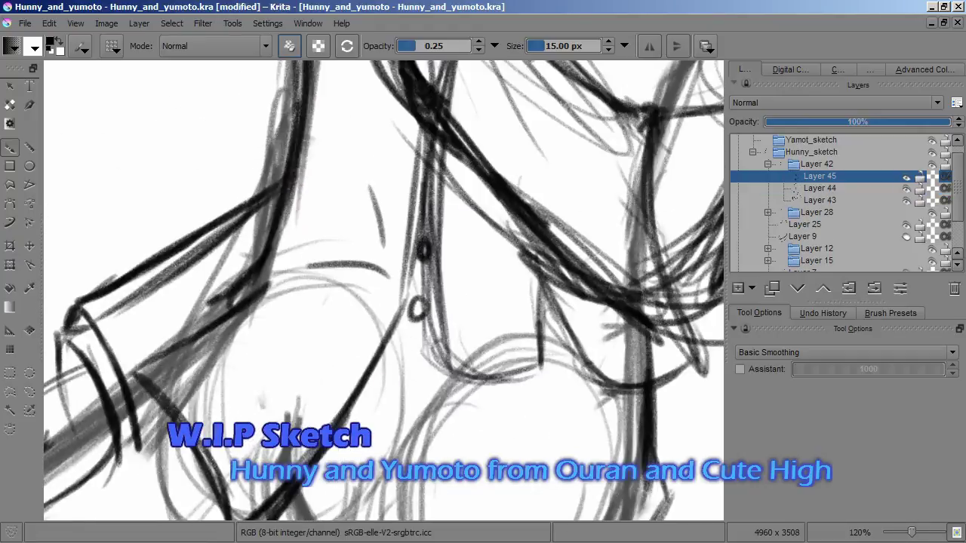
{"action": "scroll", "coordinate": [407, 294], "scroll_direction": "down", "scroll_amount": 5}
{"action": "scroll", "coordinate": [400, 294], "scroll_direction": "up", "scroll_amount": 5}
{"action": "left_click_drag", "start_coordinate": [325, 324], "coordinate": [468, 296]}
{"action": "left_click_drag", "start_coordinate": [445, 336], "coordinate": [475, 310]}
{"action": "scroll", "coordinate": [473, 308], "scroll_direction": "down", "scroll_amount": 6}
{"action": "key", "text": "ctrl+s"}
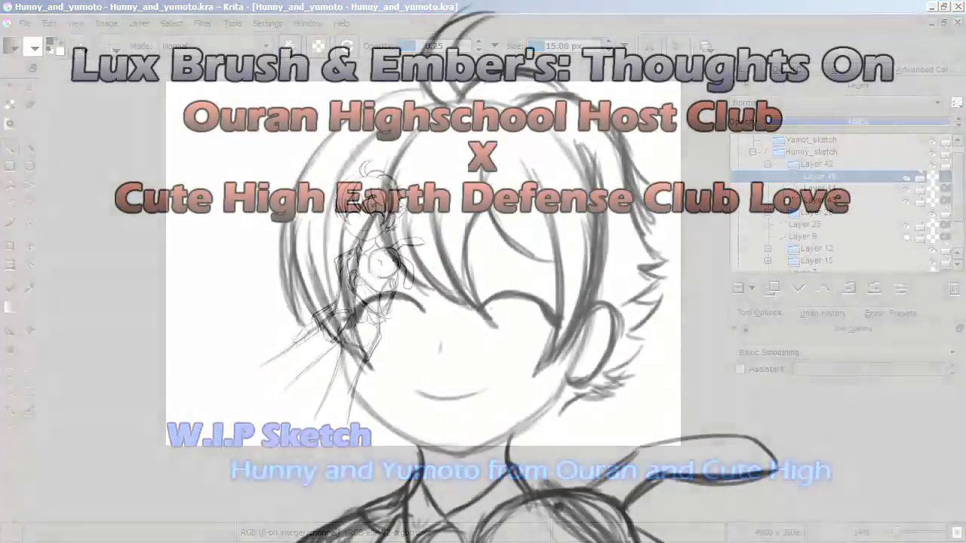